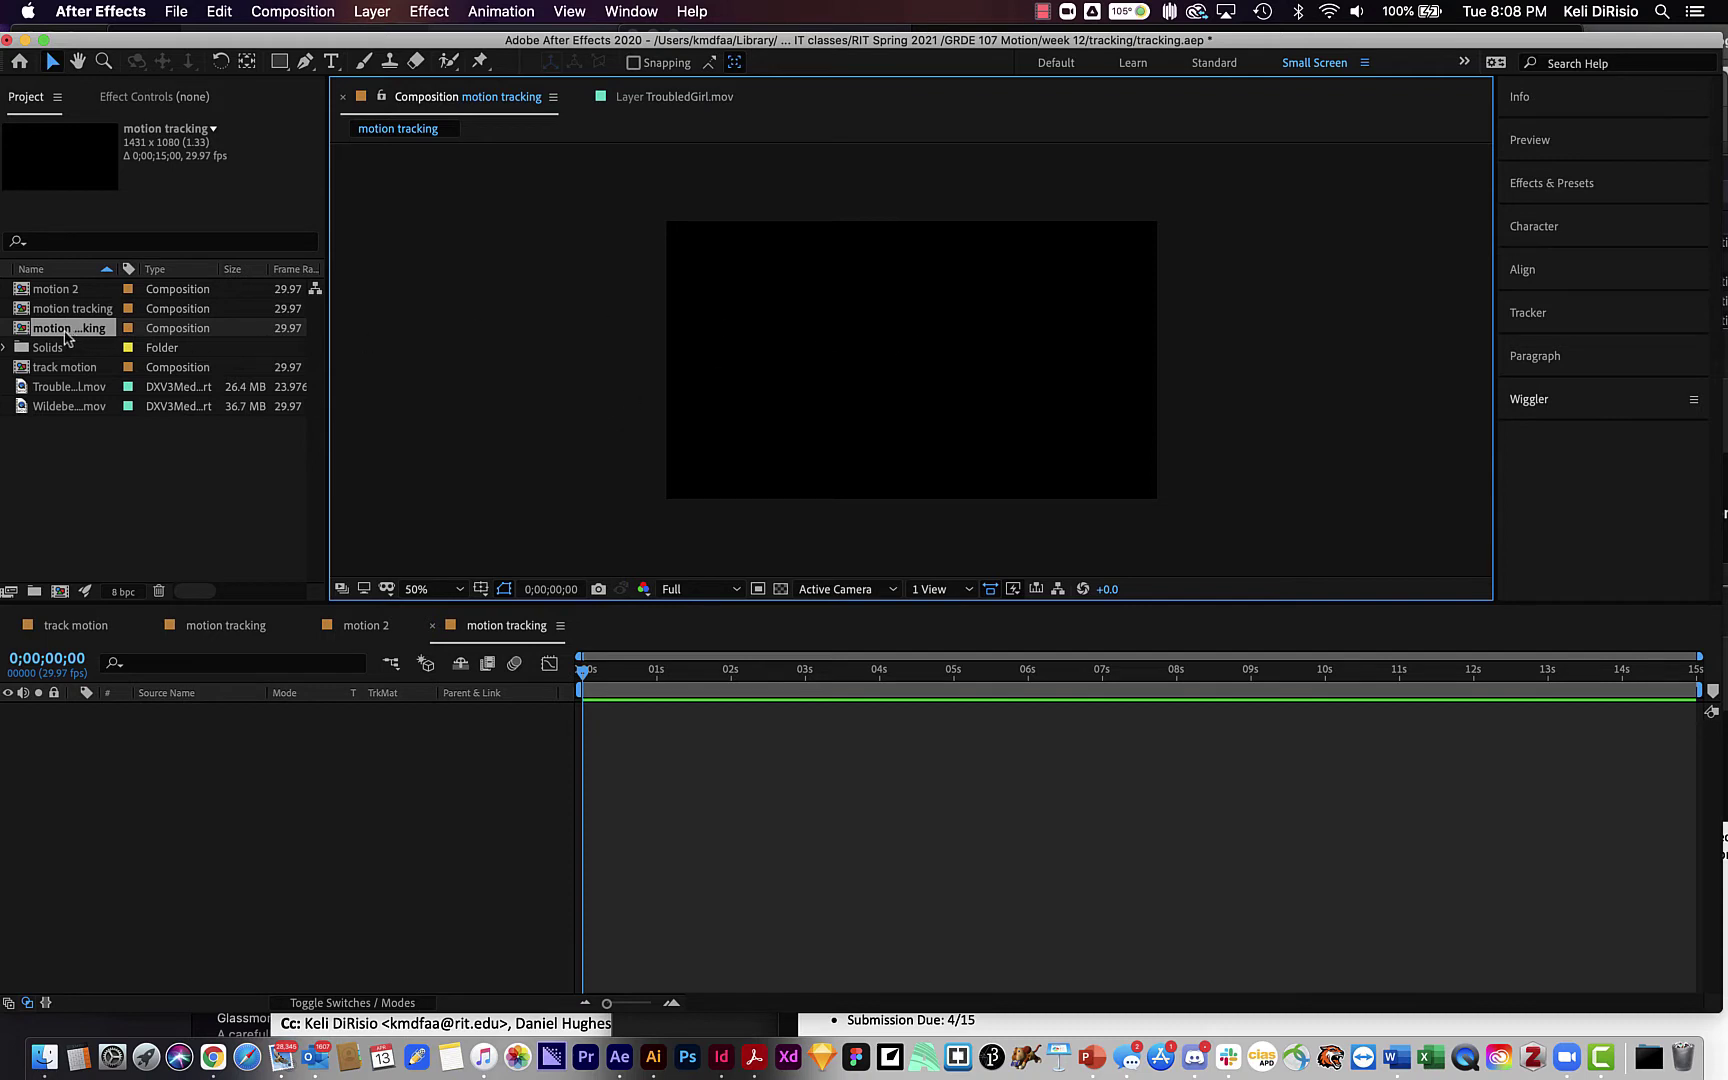
Step: Add TroubledGirl.mov to the motion tracking composition and scale it up to fill the frame
click(68, 388)
drag(72, 388, 111, 765)
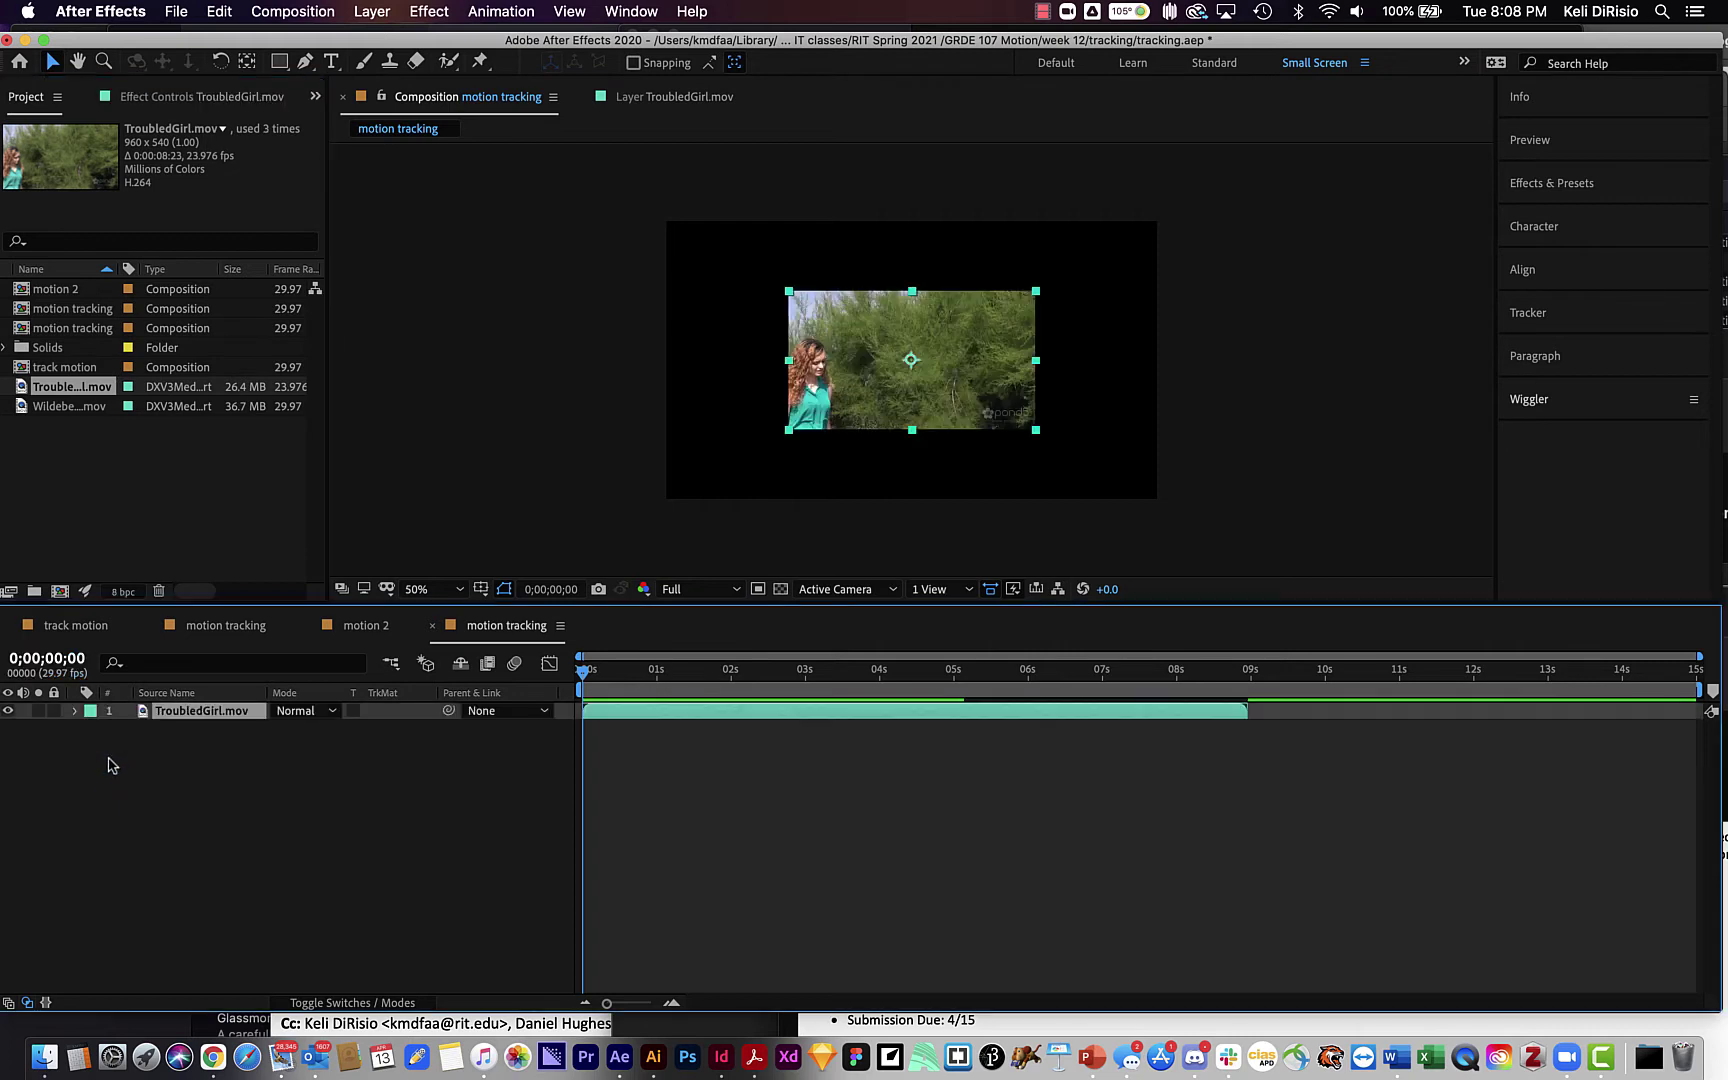
click(1036, 432)
drag(1036, 432, 1156, 536)
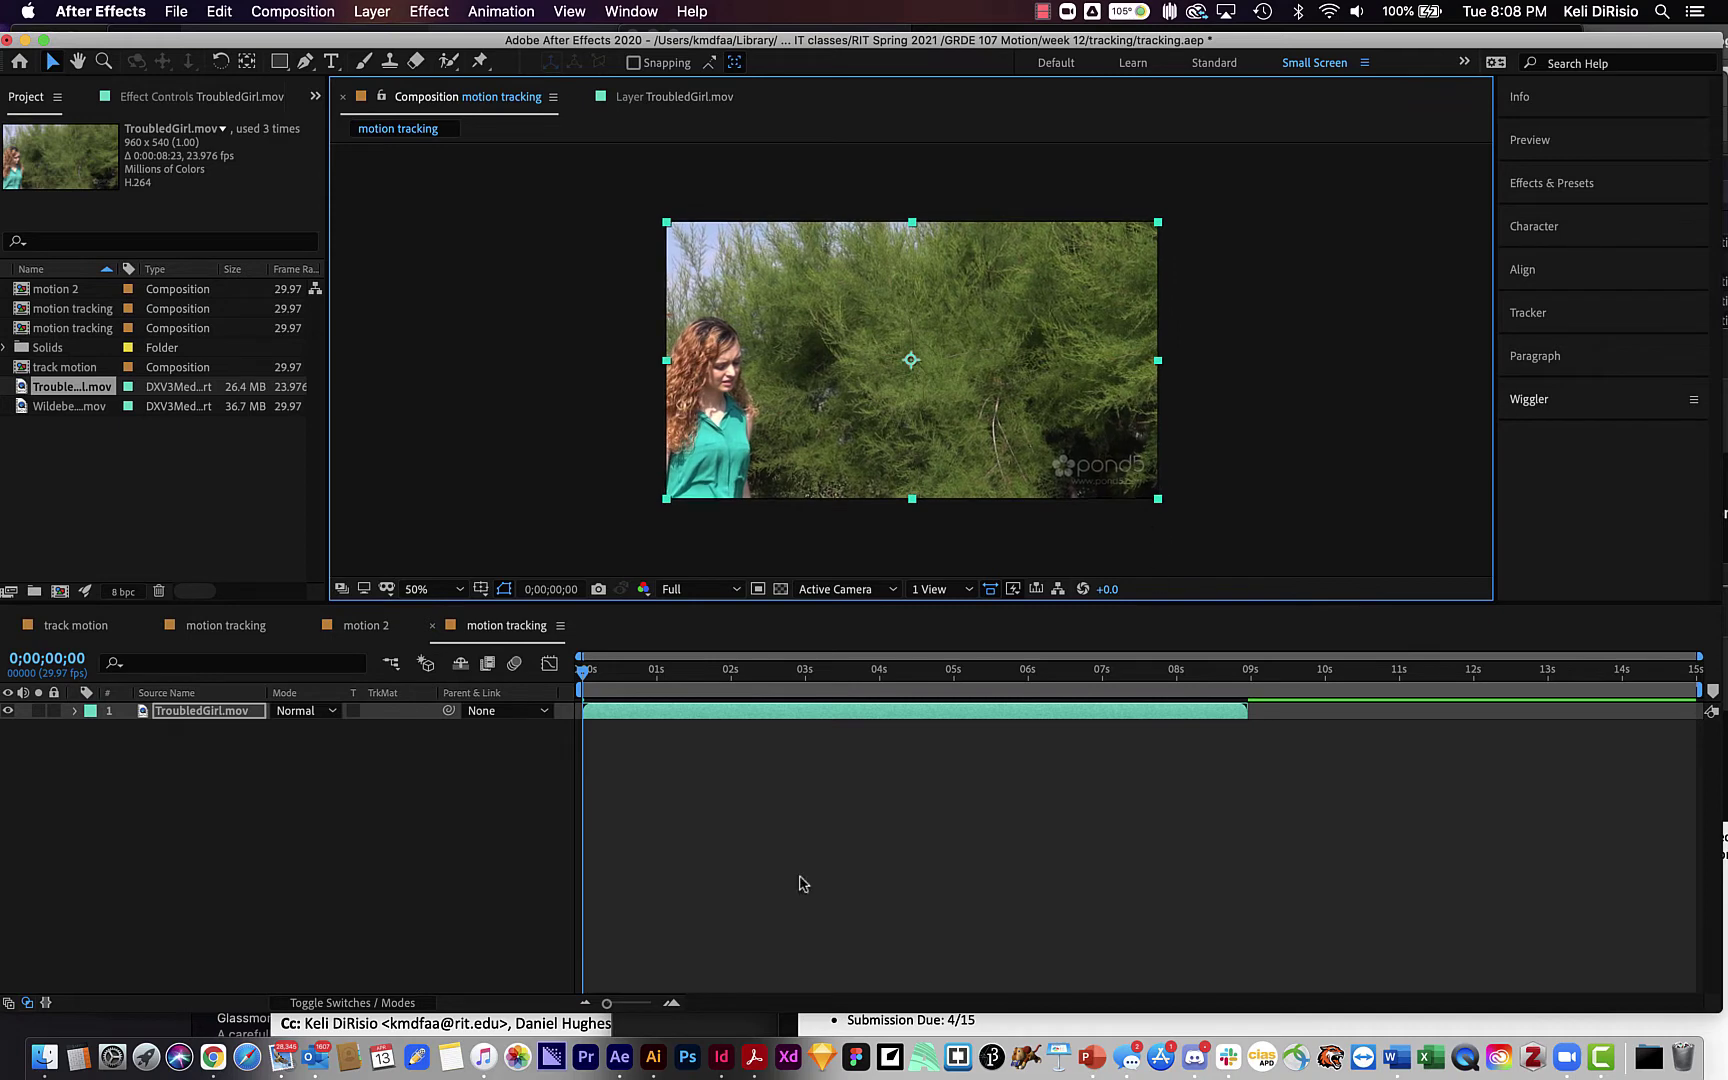
Step: End the work area at the last frame of the clip and trim the composition to the work area
drag(597, 675, 1247, 679)
key(n)
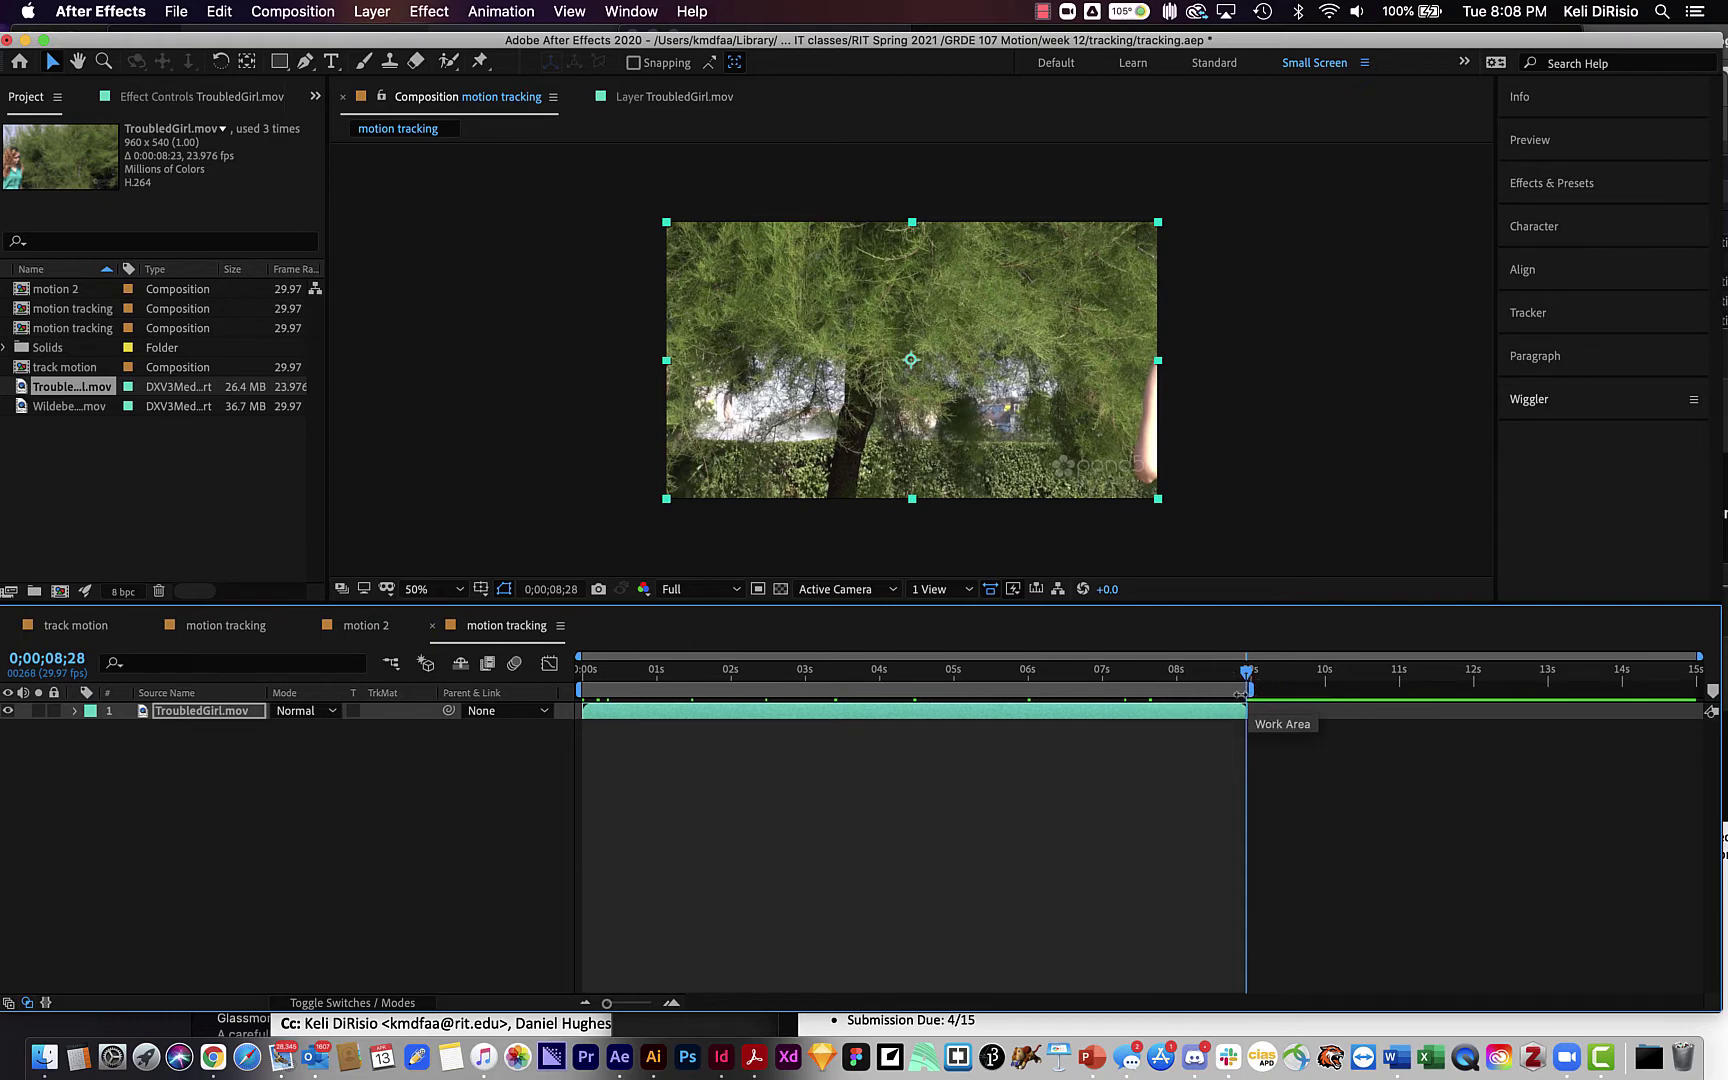
right_click(1170, 693)
click(1224, 749)
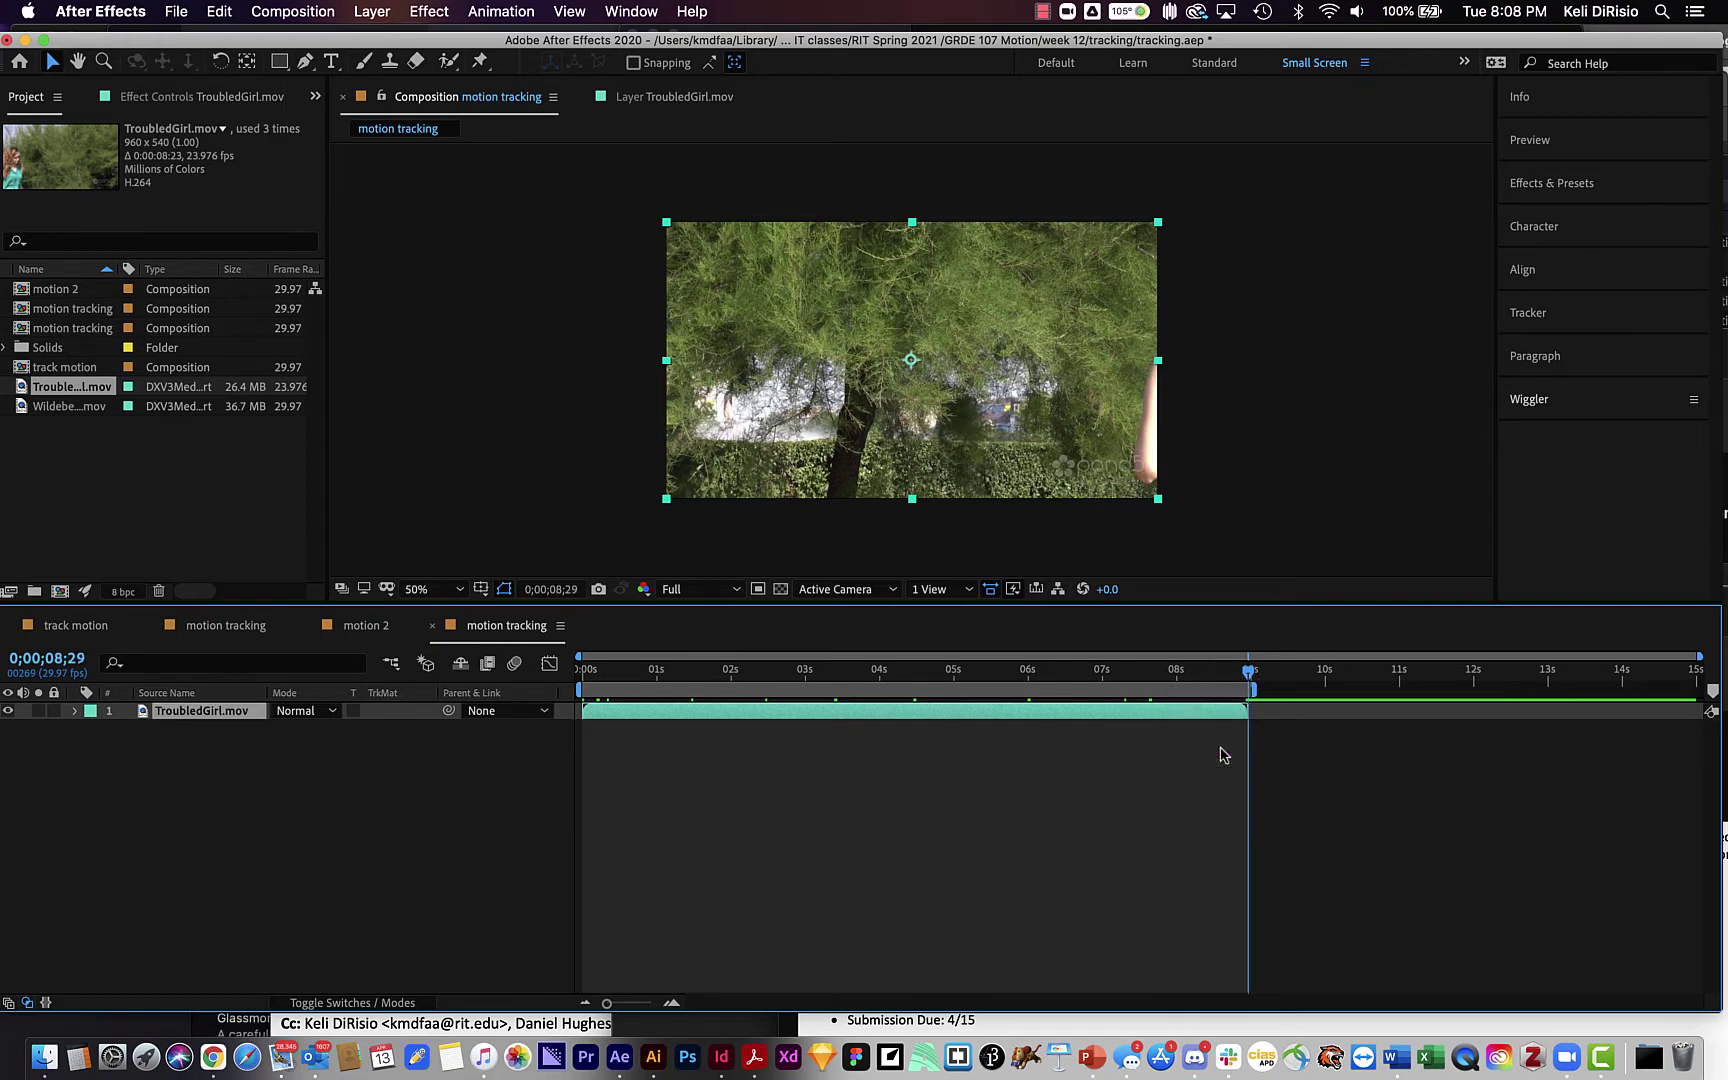
Step: Play the clip back from the start and start Track Motion on TroubledGirl.mov at 0;00;00;10
drag(612, 678, 506, 676)
key(space)
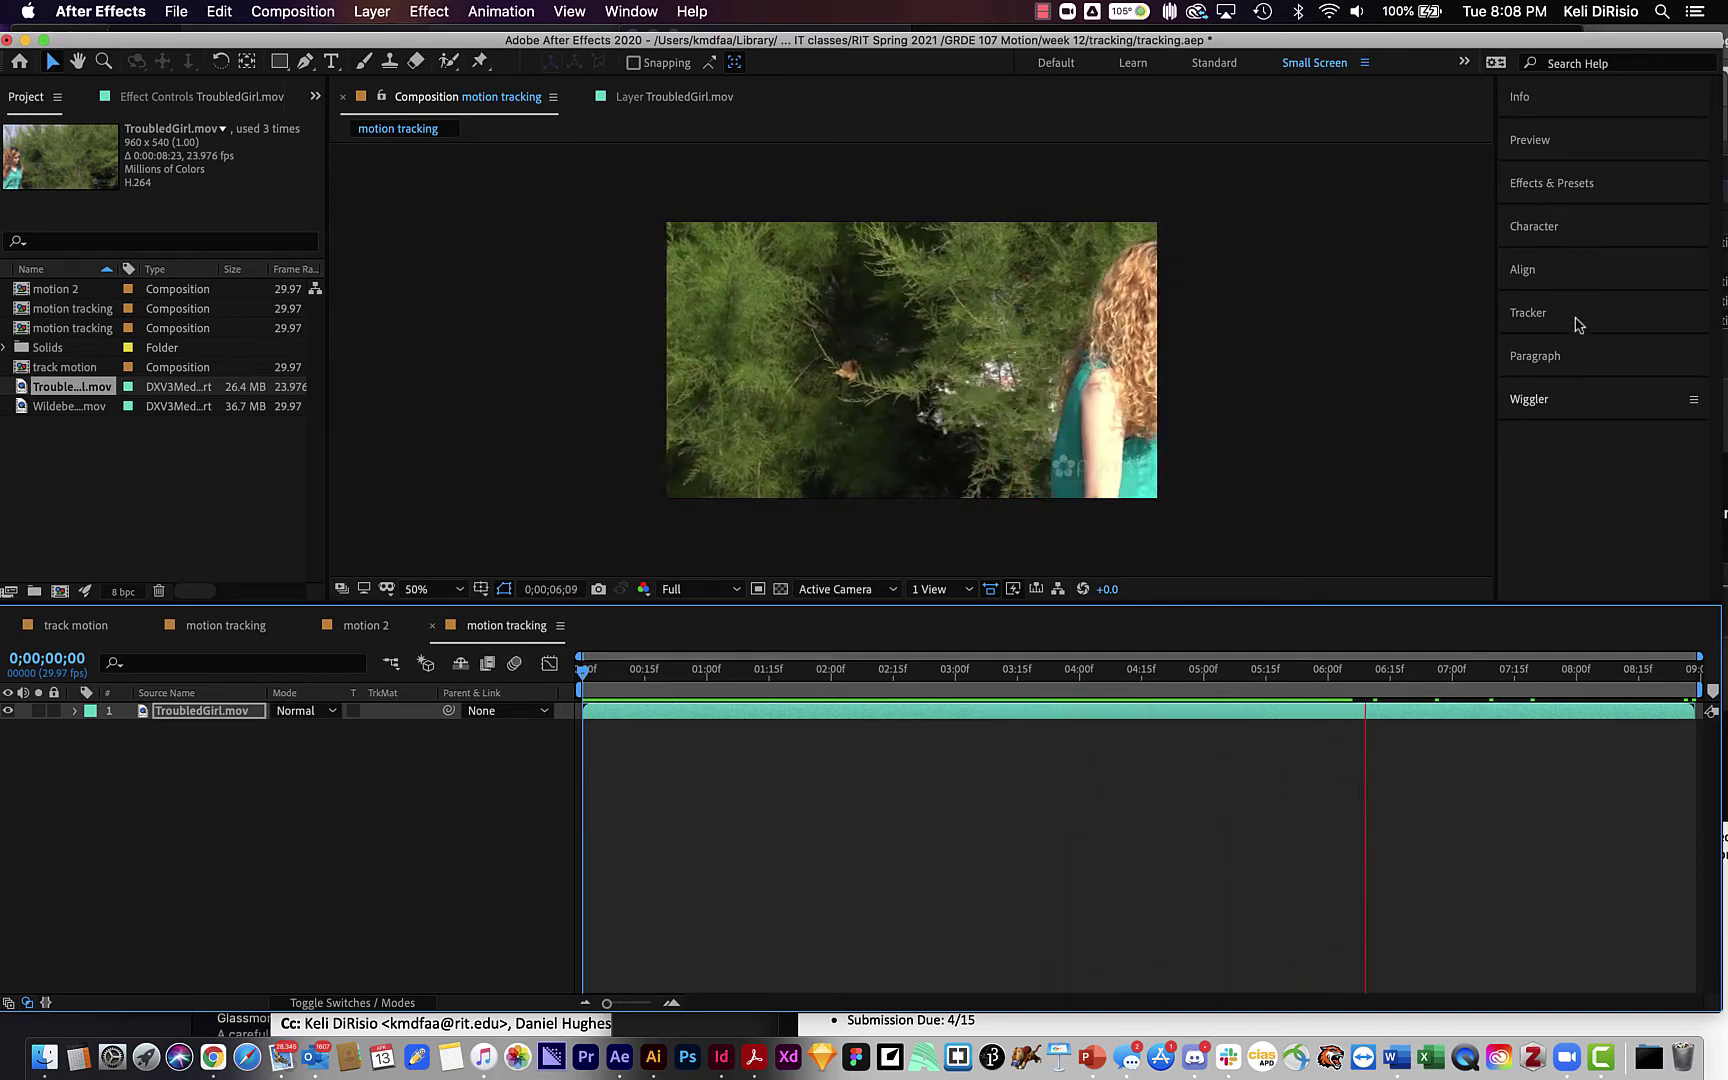
click(1540, 320)
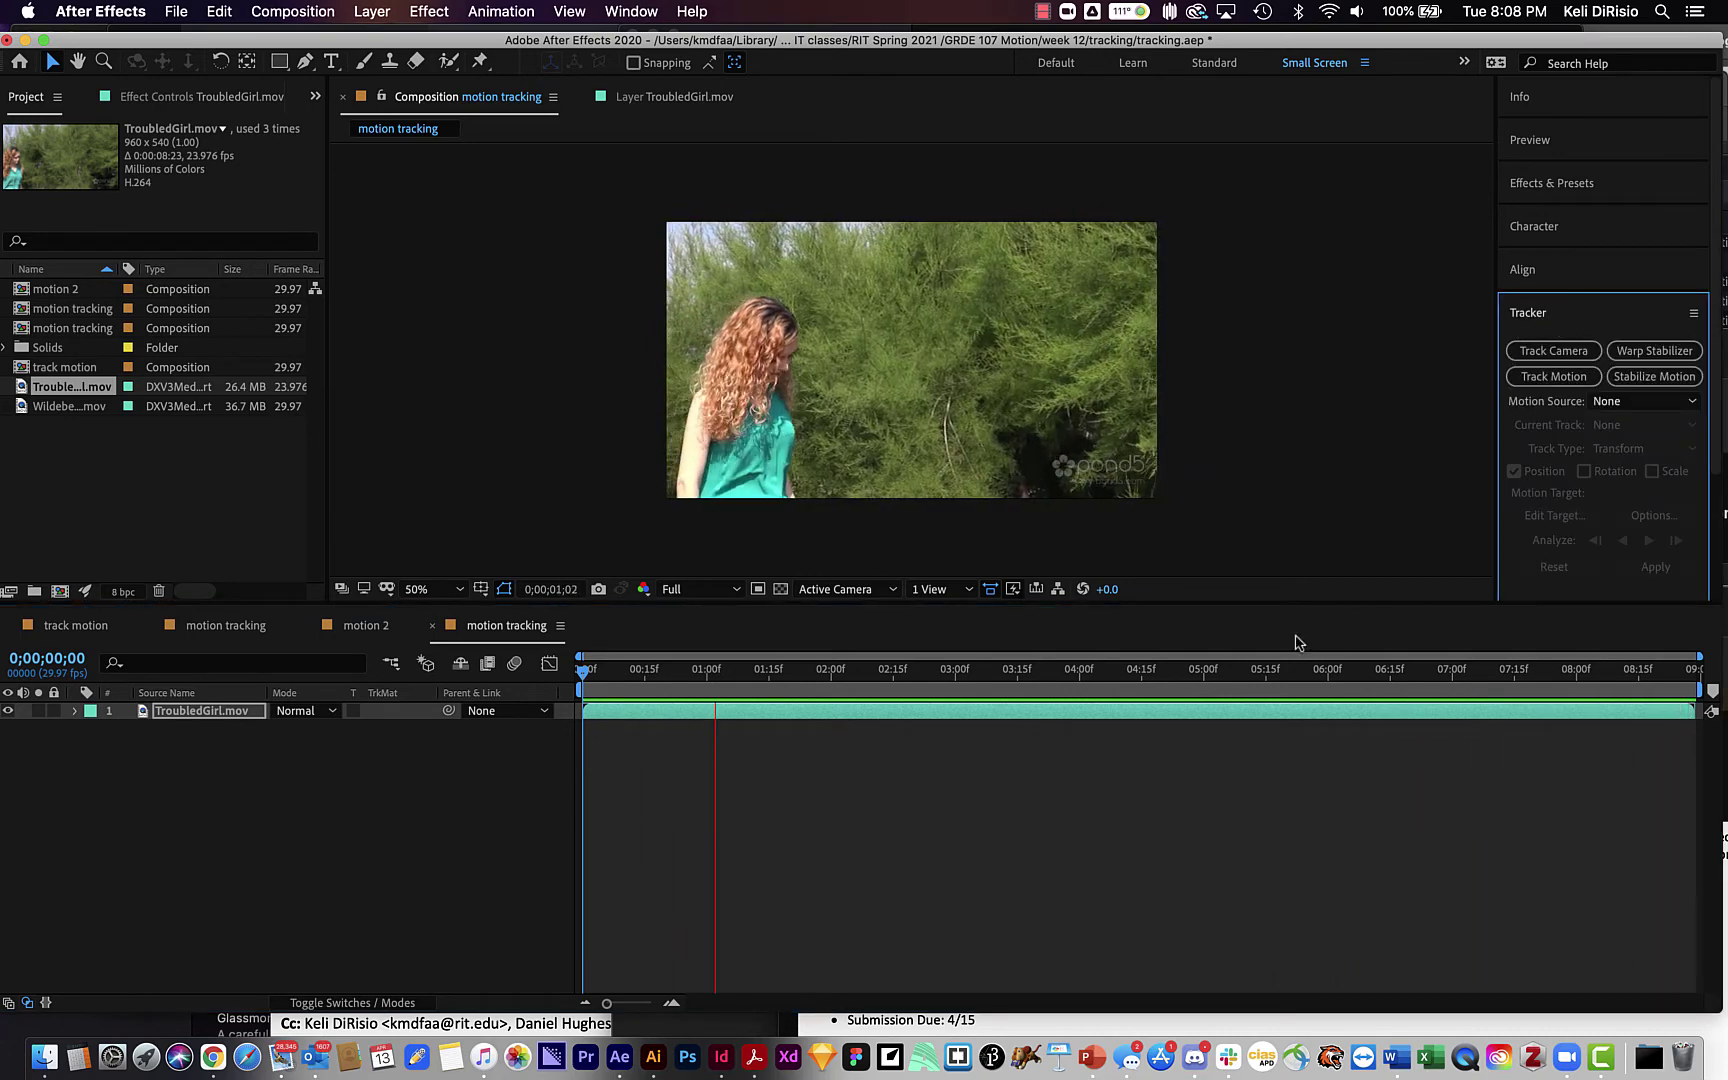
click(1300, 640)
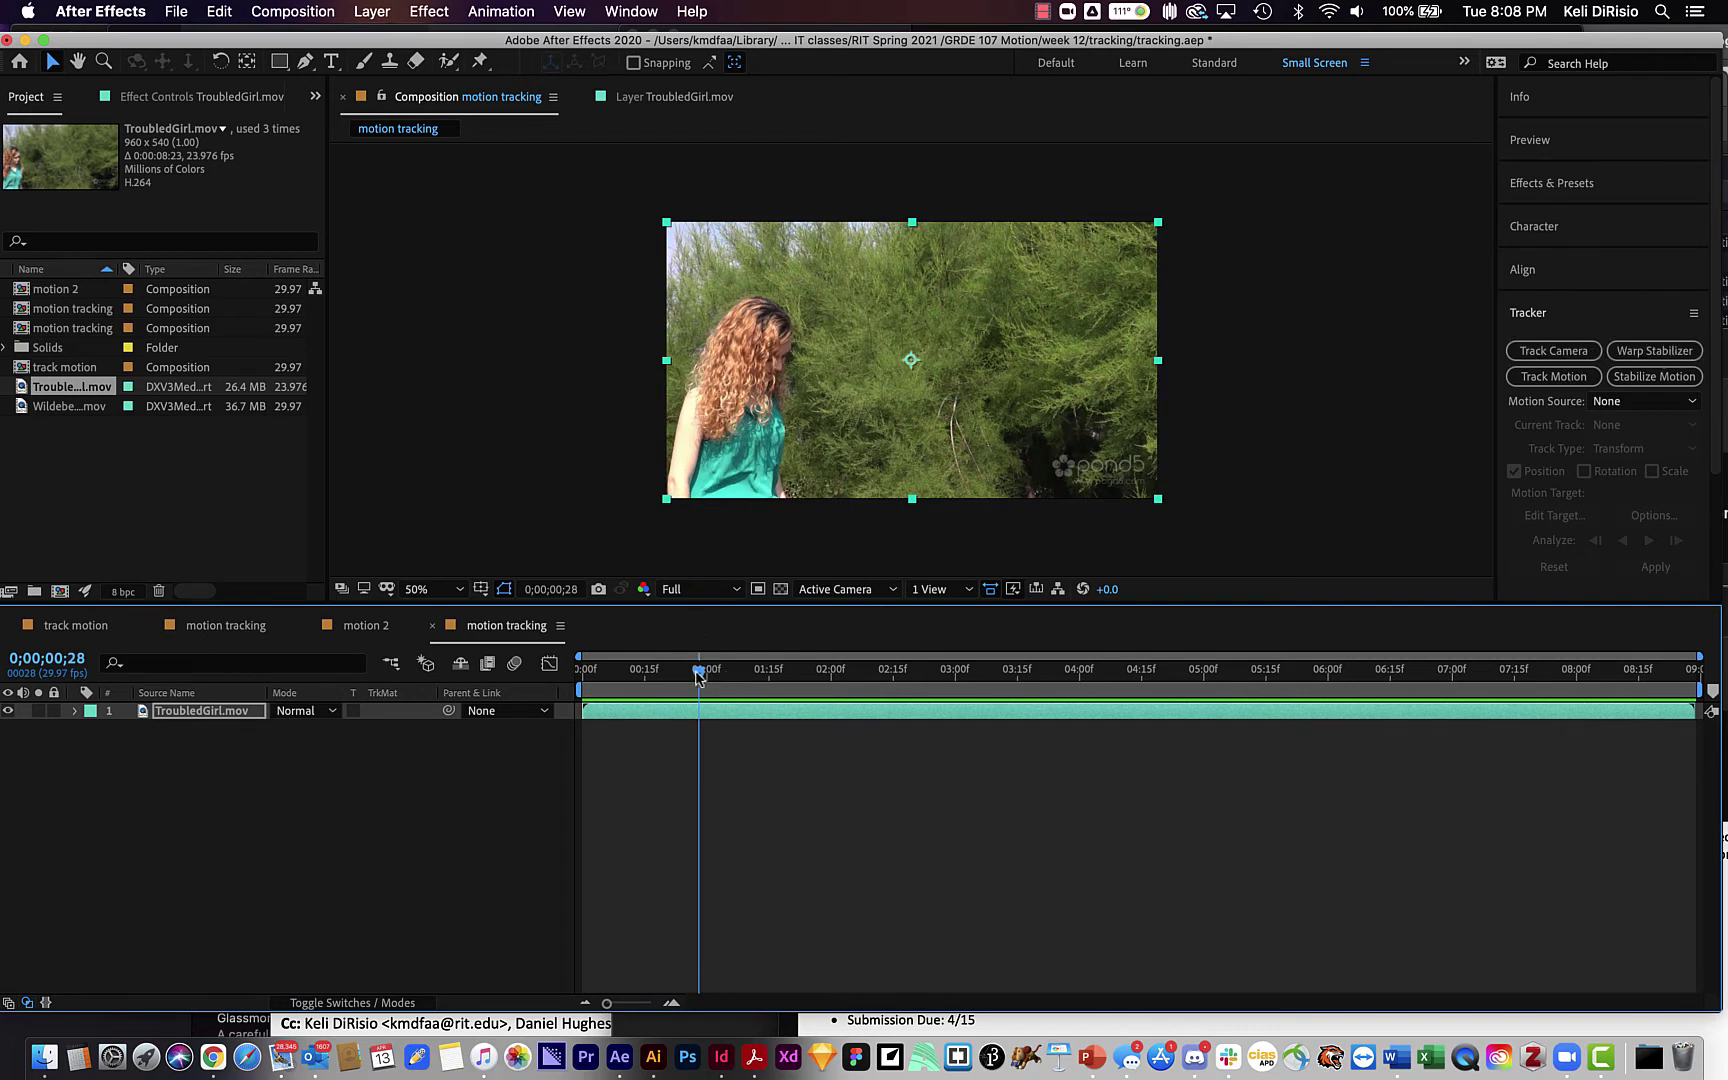
drag(698, 670, 623, 670)
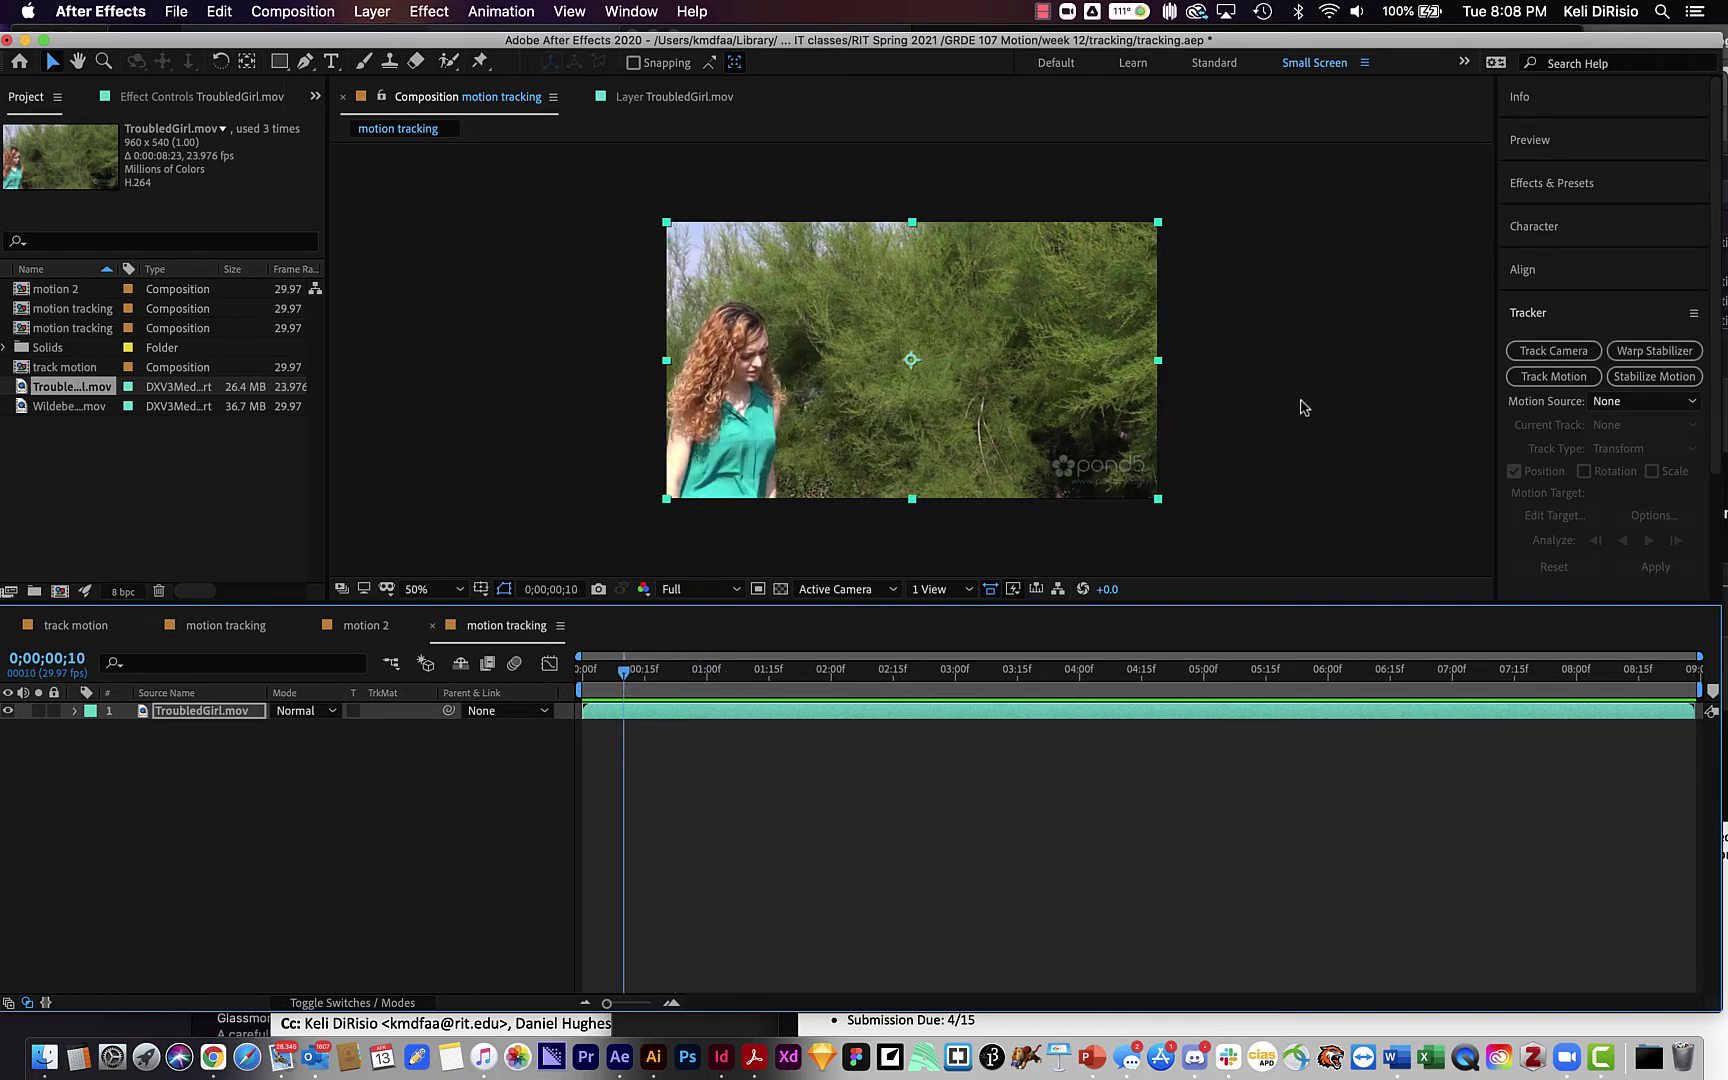
click(1556, 392)
click(1556, 377)
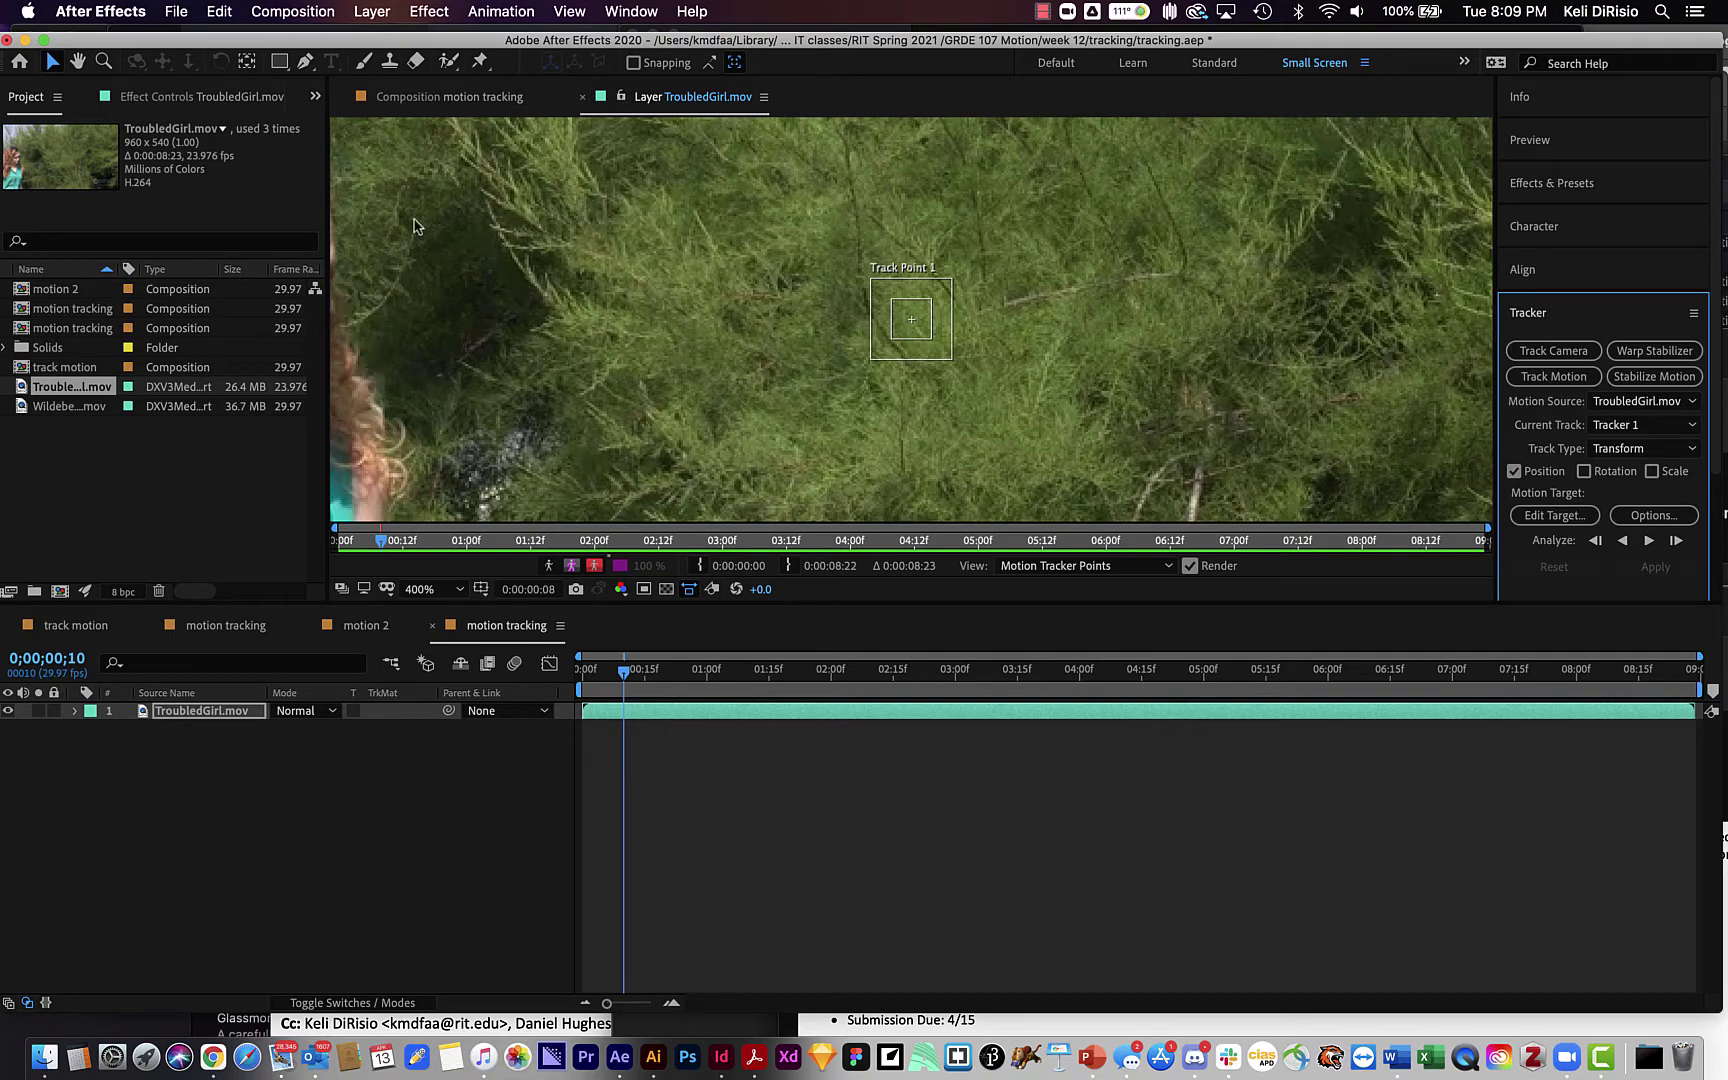
Step: Place Track Point 1 on the top of the woman's head and enlarge its feature and search regions, extending the search area ahead of her
key(comma)
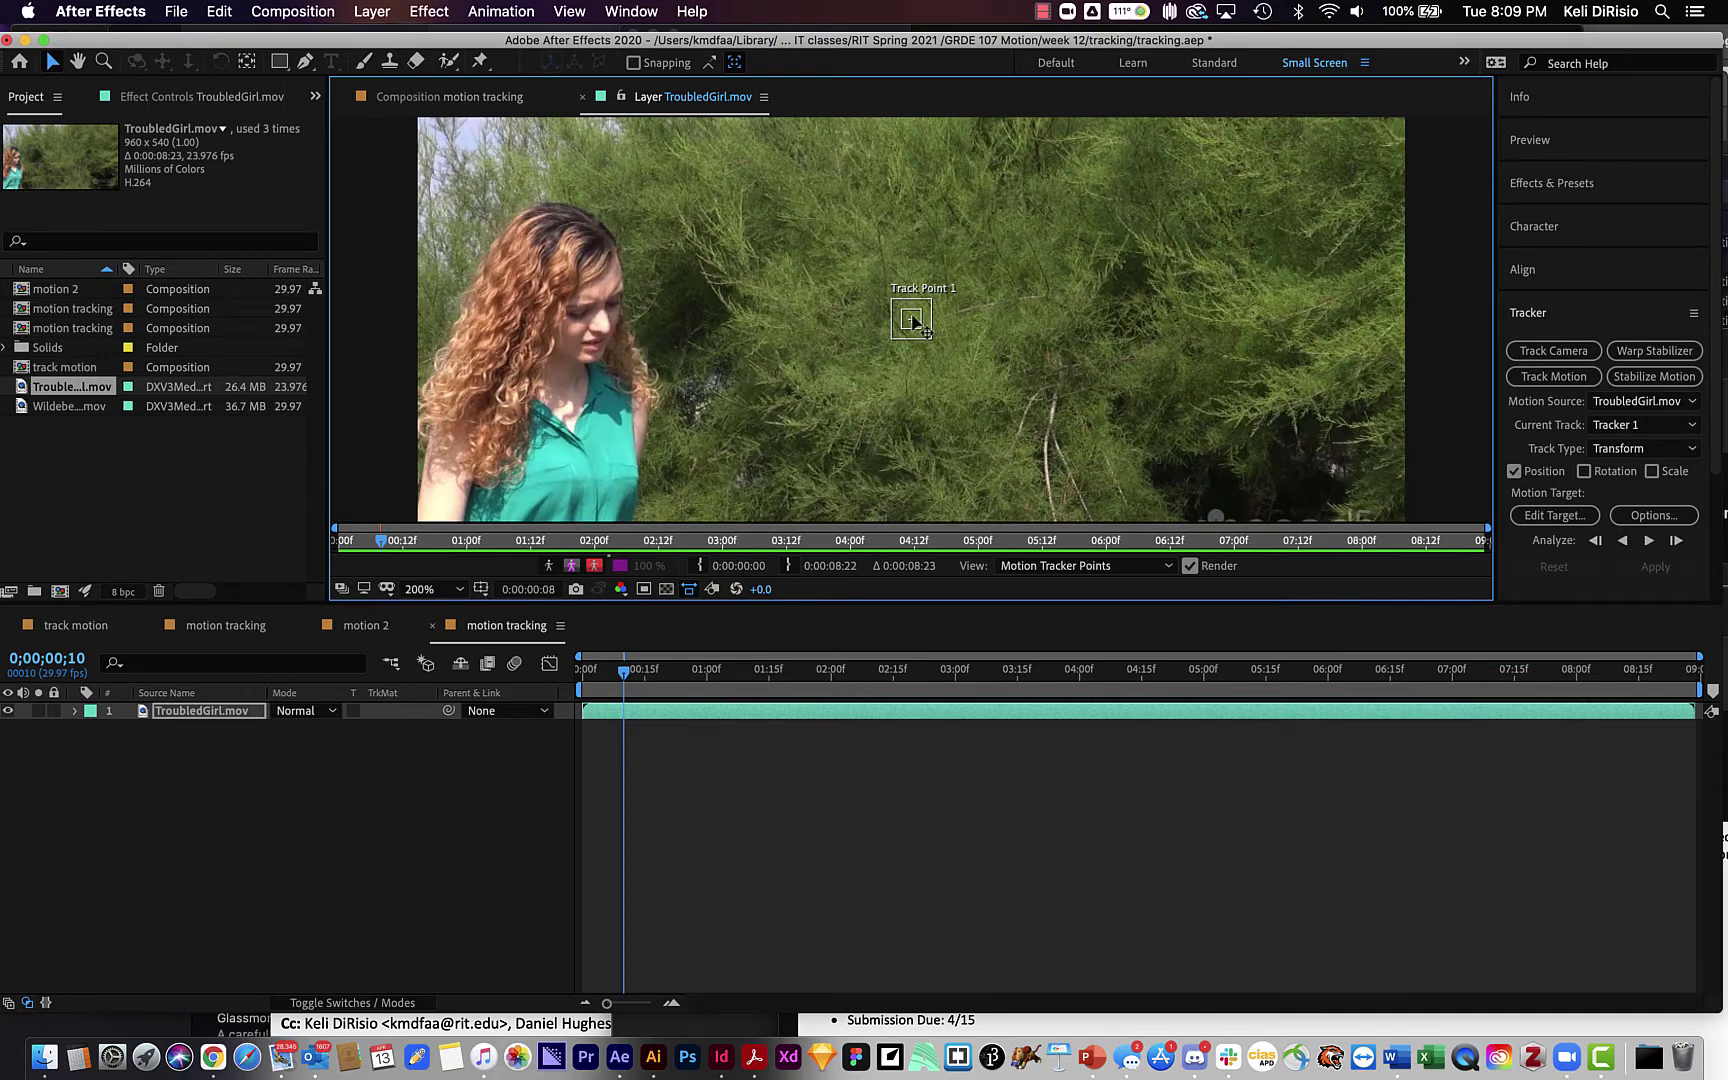
drag(914, 321, 711, 268)
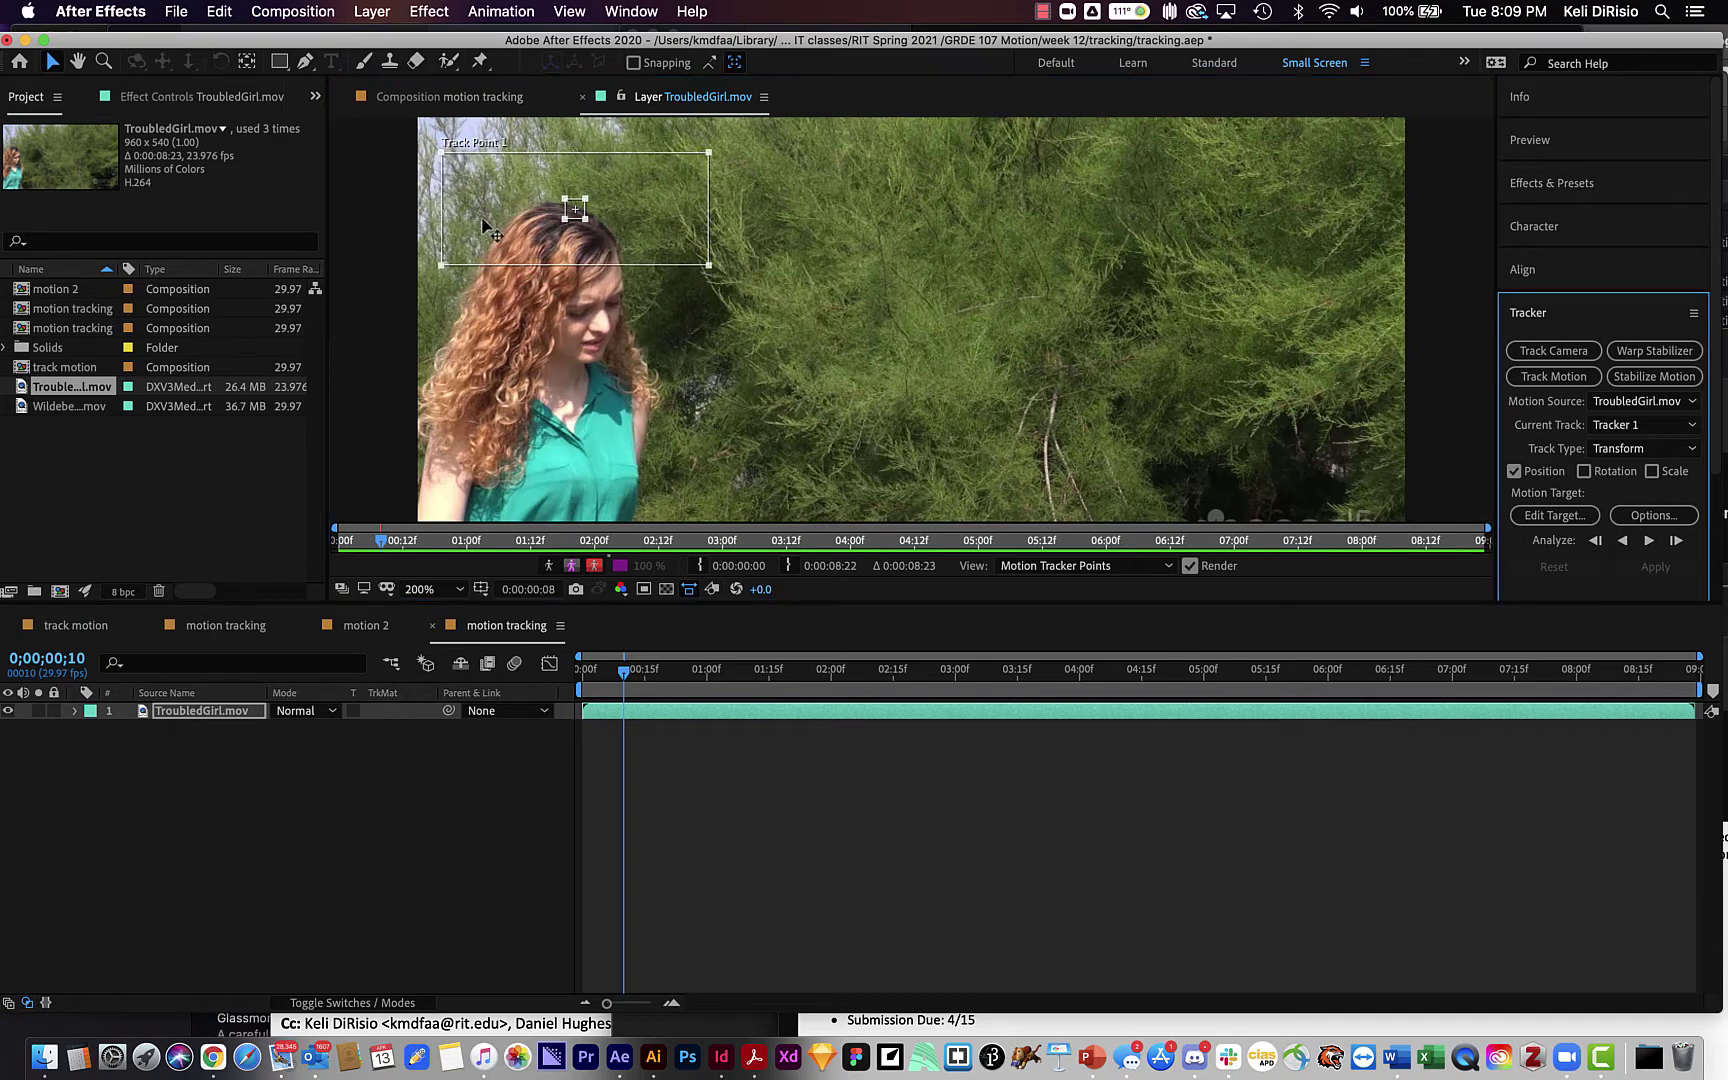
mouse_move(584, 224)
mouse_down()
mouse_move(626, 230)
mouse_move(555, 233)
mouse_up()
click(615, 228)
drag(679, 233, 581, 225)
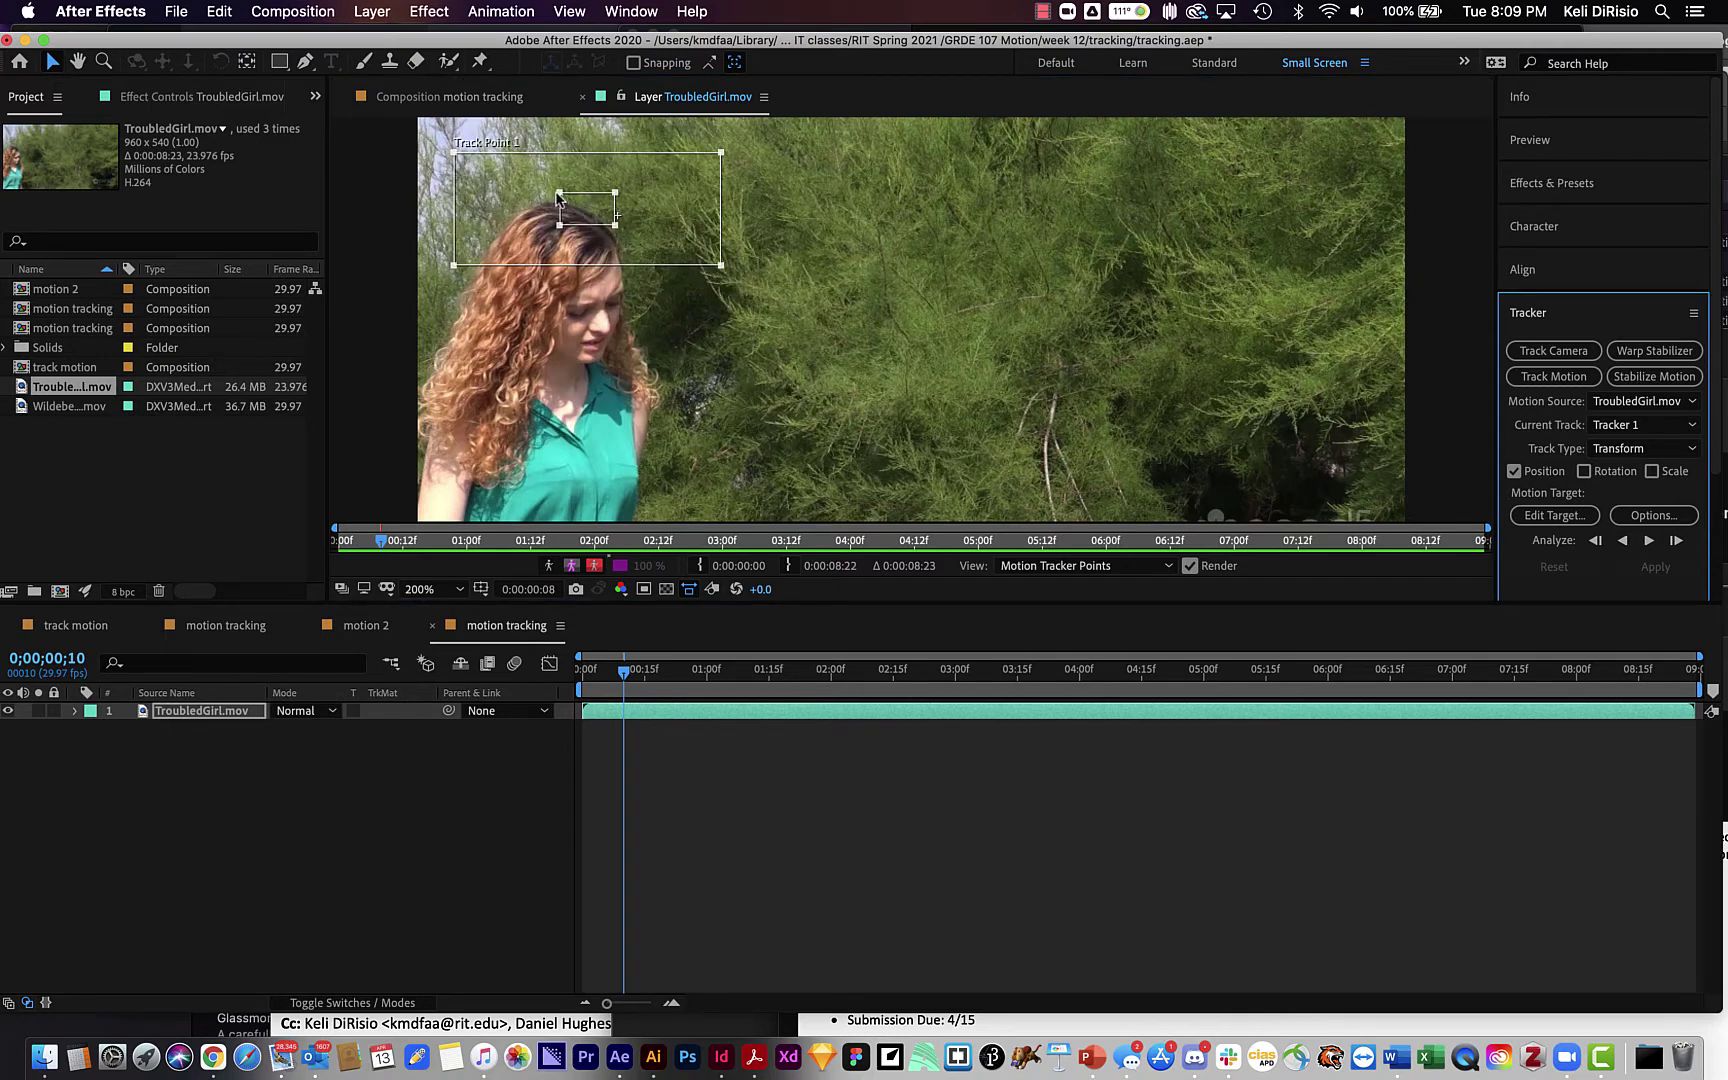
drag(559, 193, 548, 185)
drag(722, 268, 726, 288)
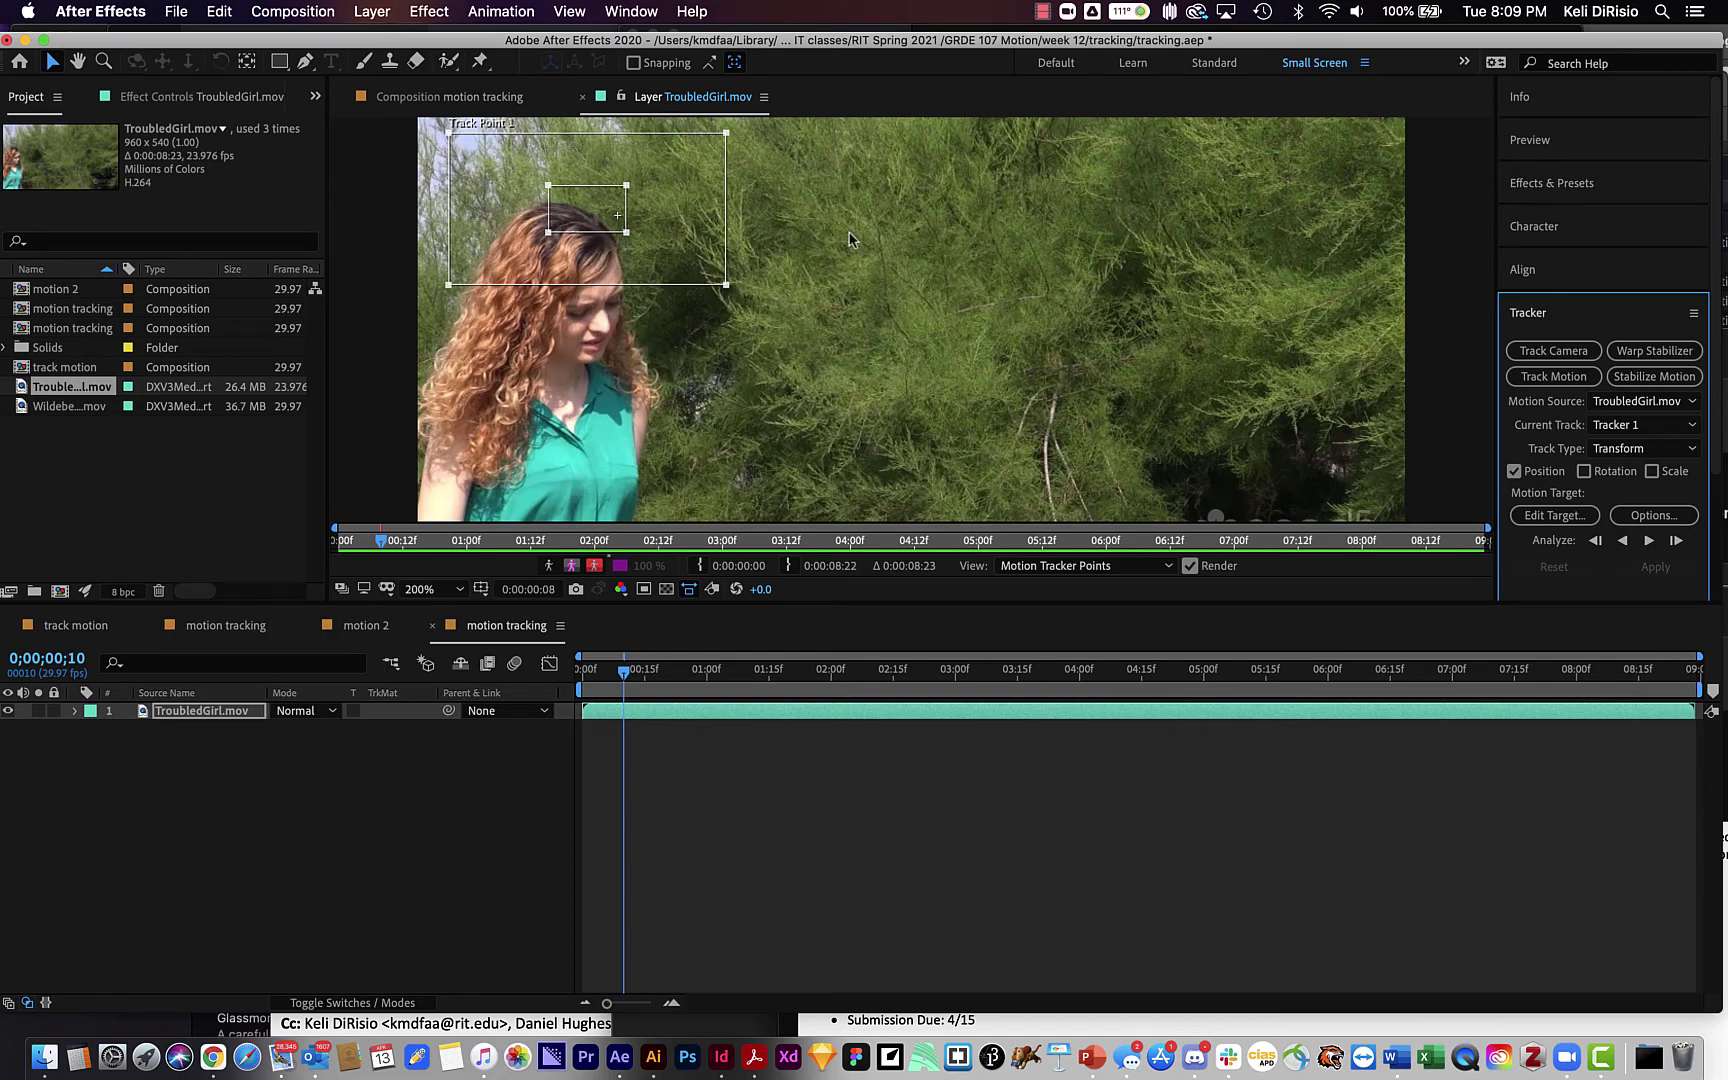
mouse_move(727, 289)
mouse_down()
mouse_move(741, 289)
mouse_move(687, 289)
mouse_move(722, 289)
mouse_up()
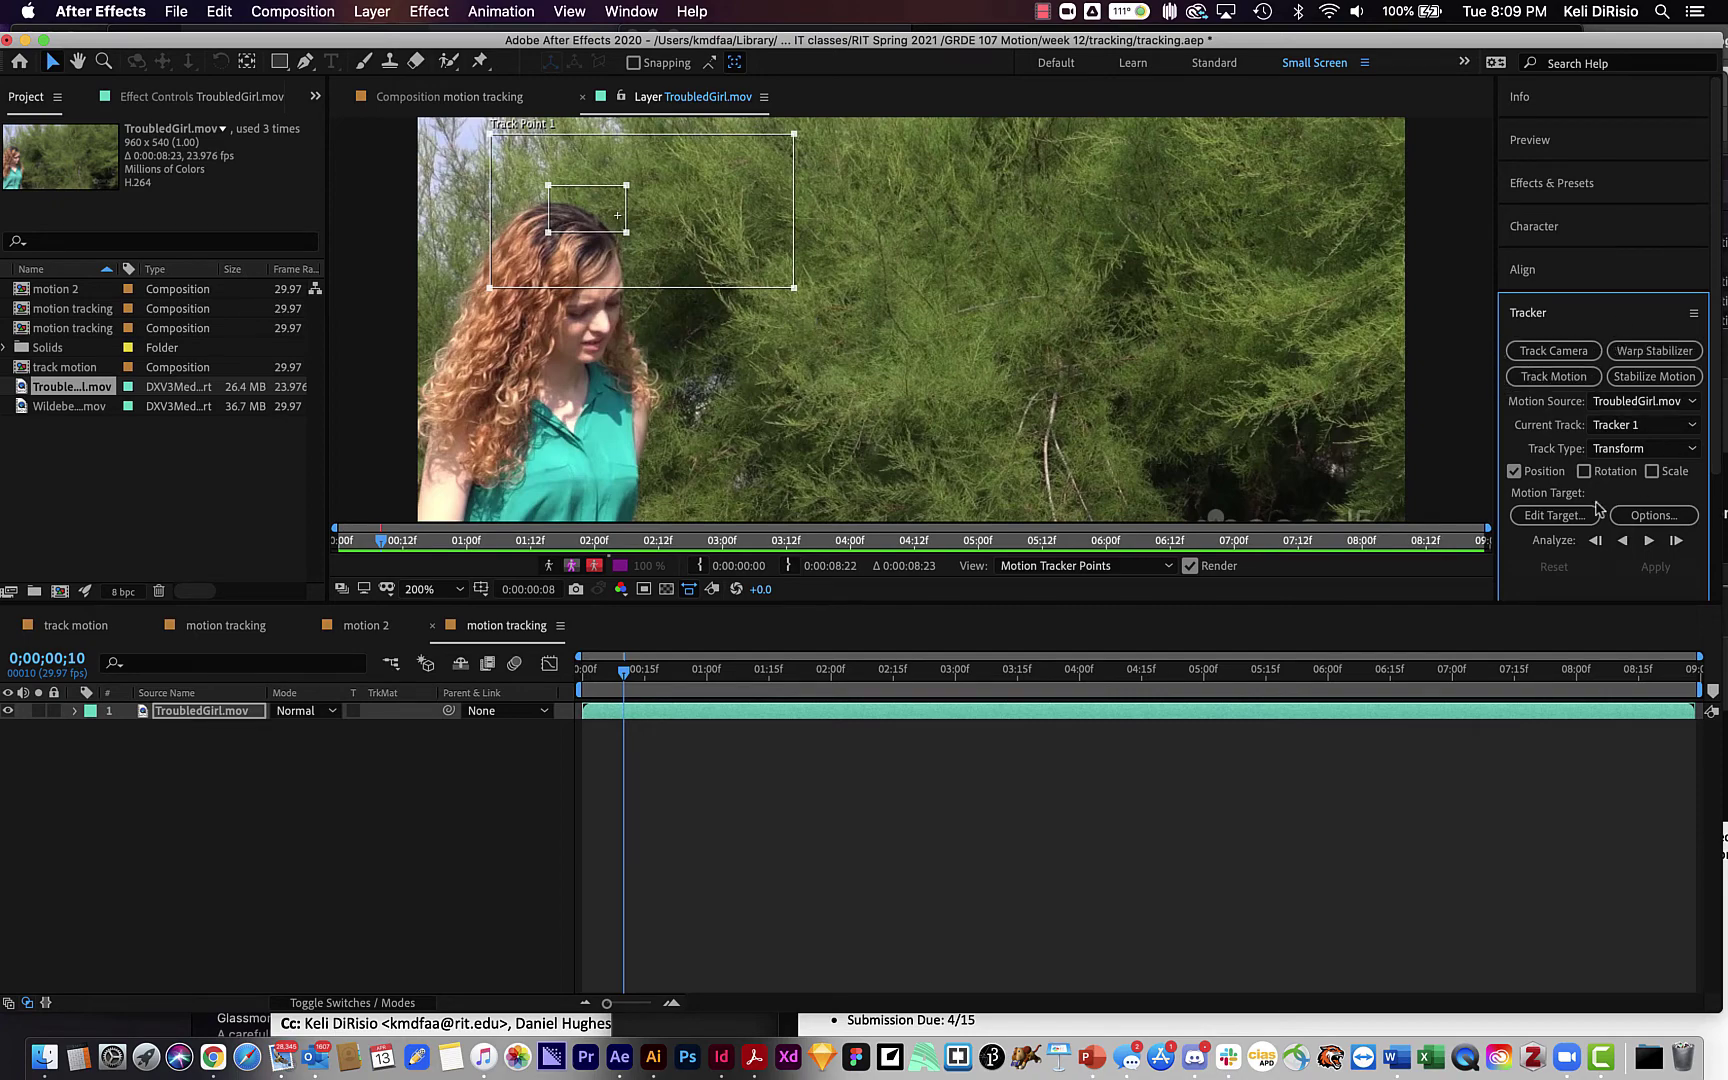
Step: Enable Adapt Feature On Every Frame in the motion tracker options for Tracker 1
click(1653, 516)
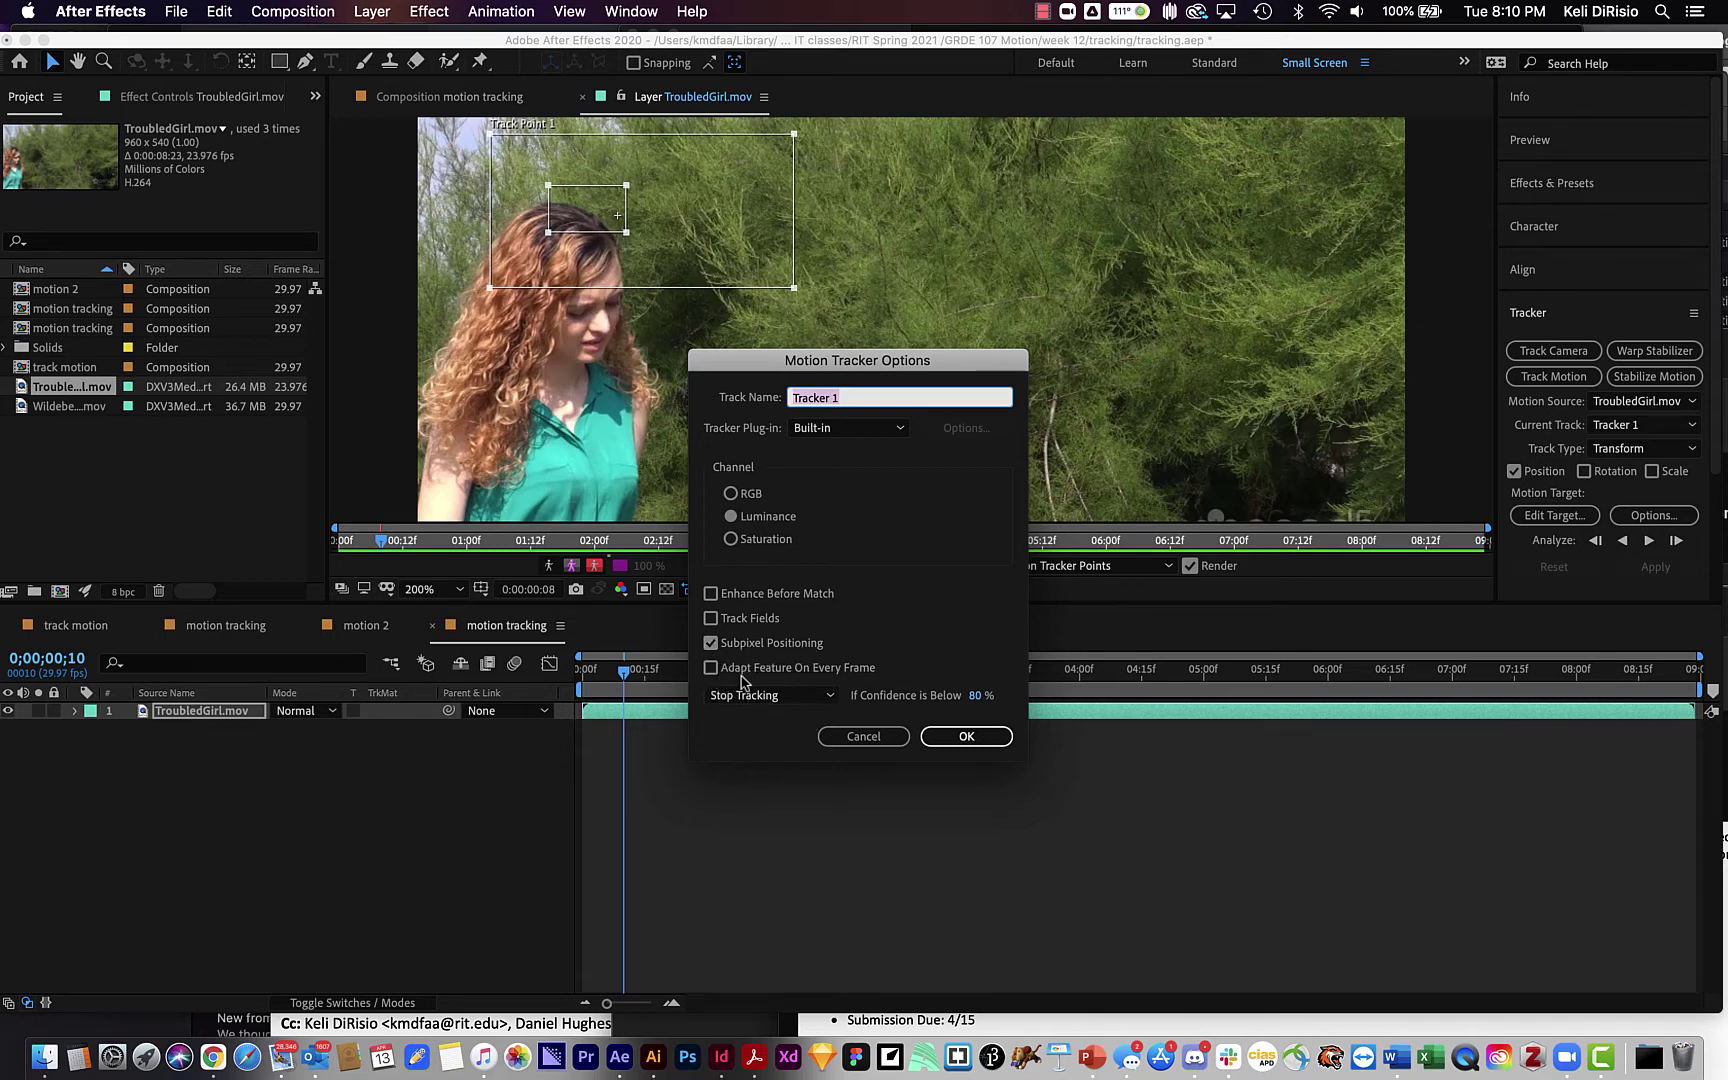
click(710, 668)
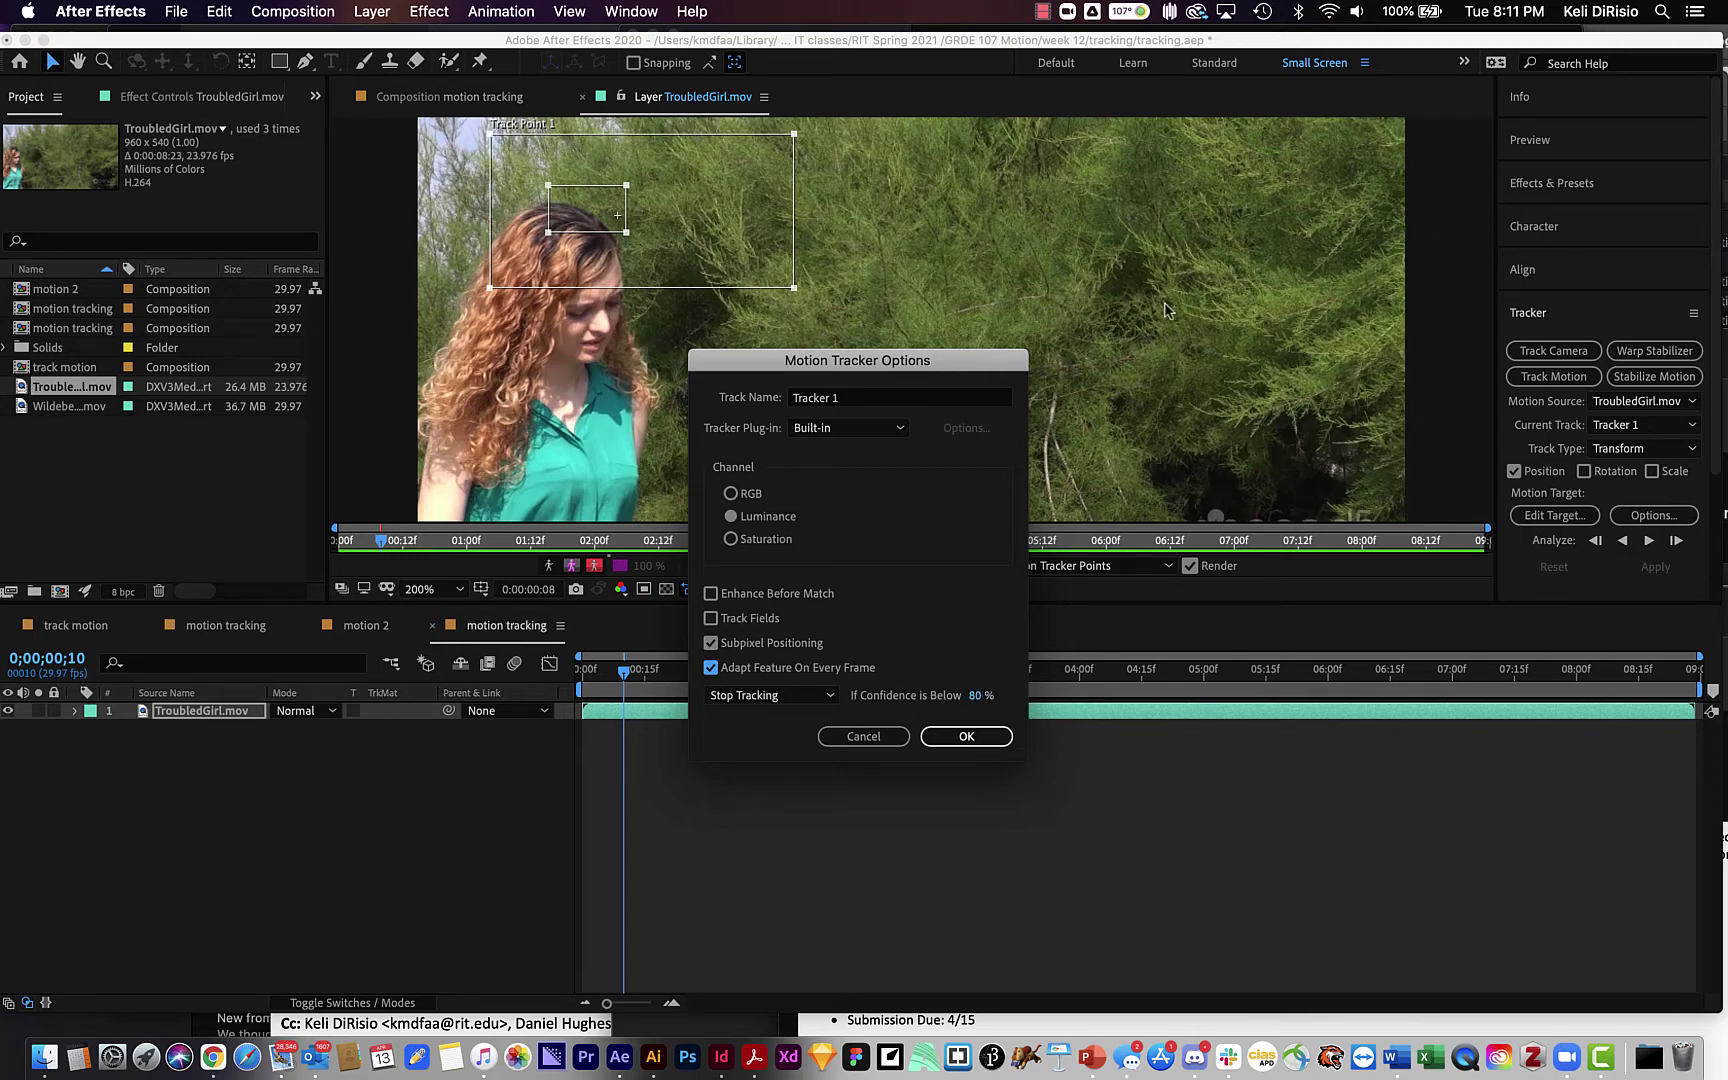
click(967, 737)
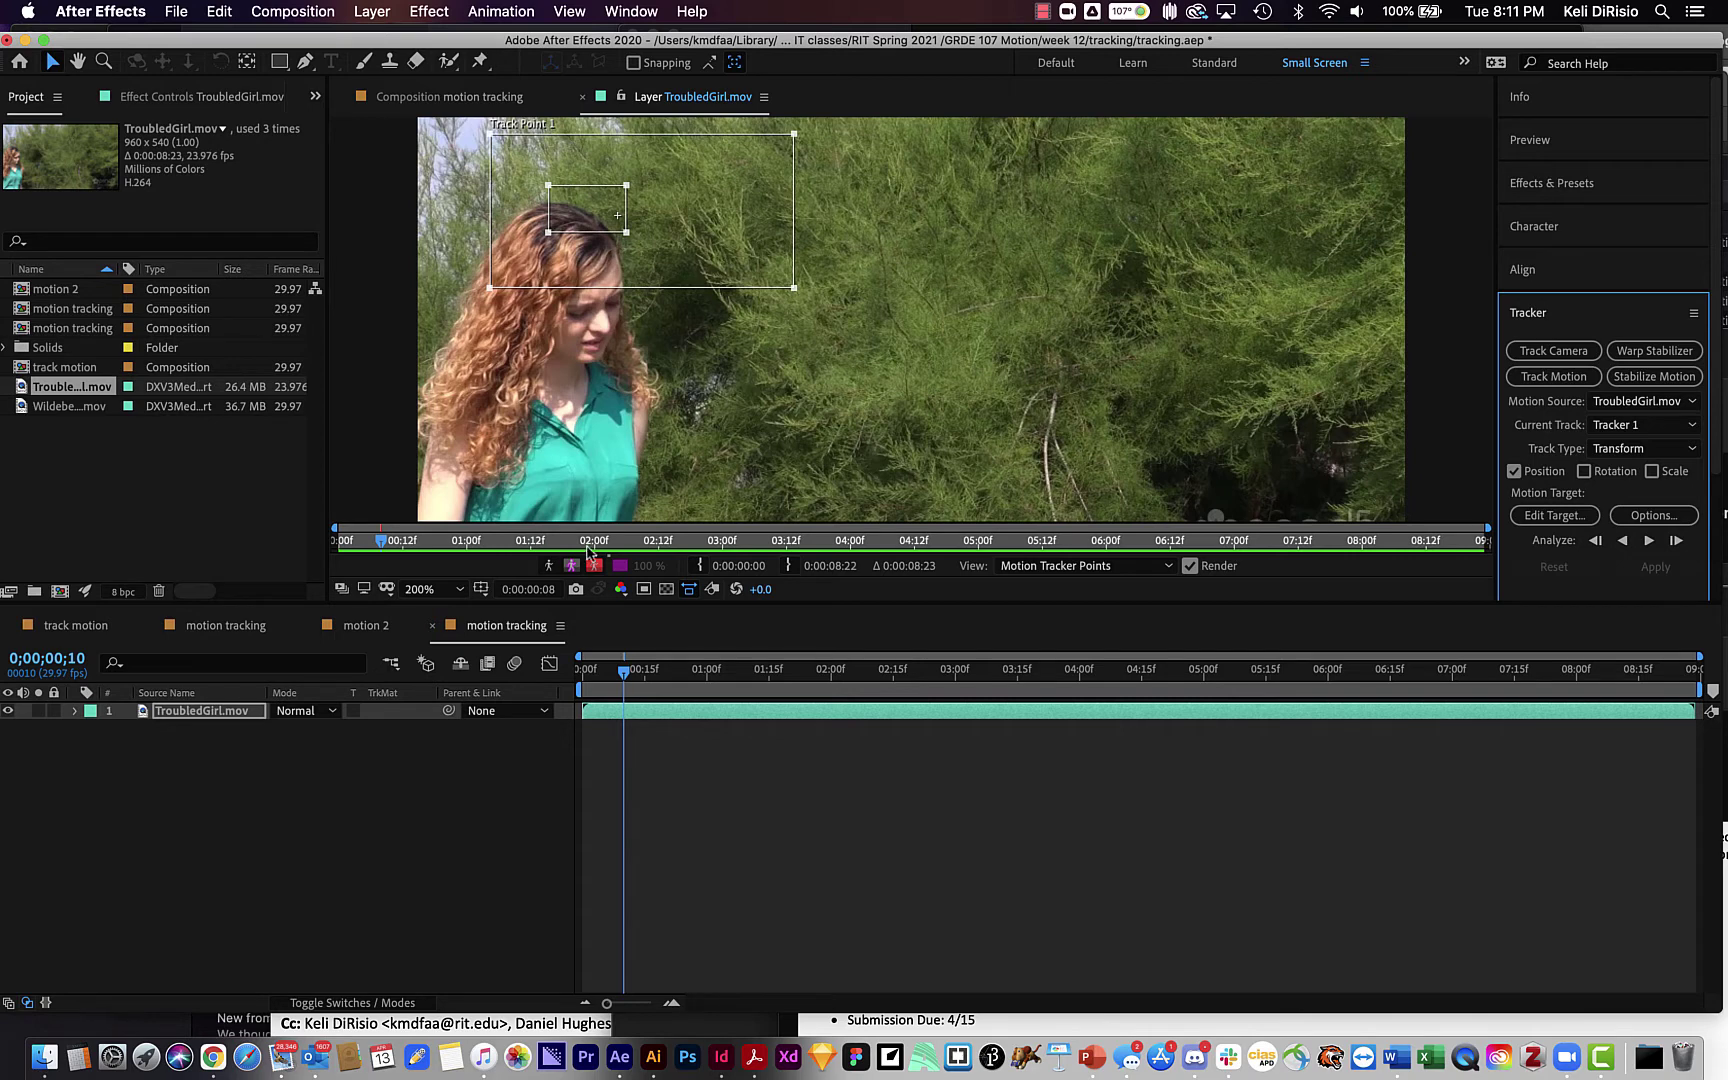
Step: Analyze the head's motion forward from 0;00;00;10
click(888, 418)
key(h)
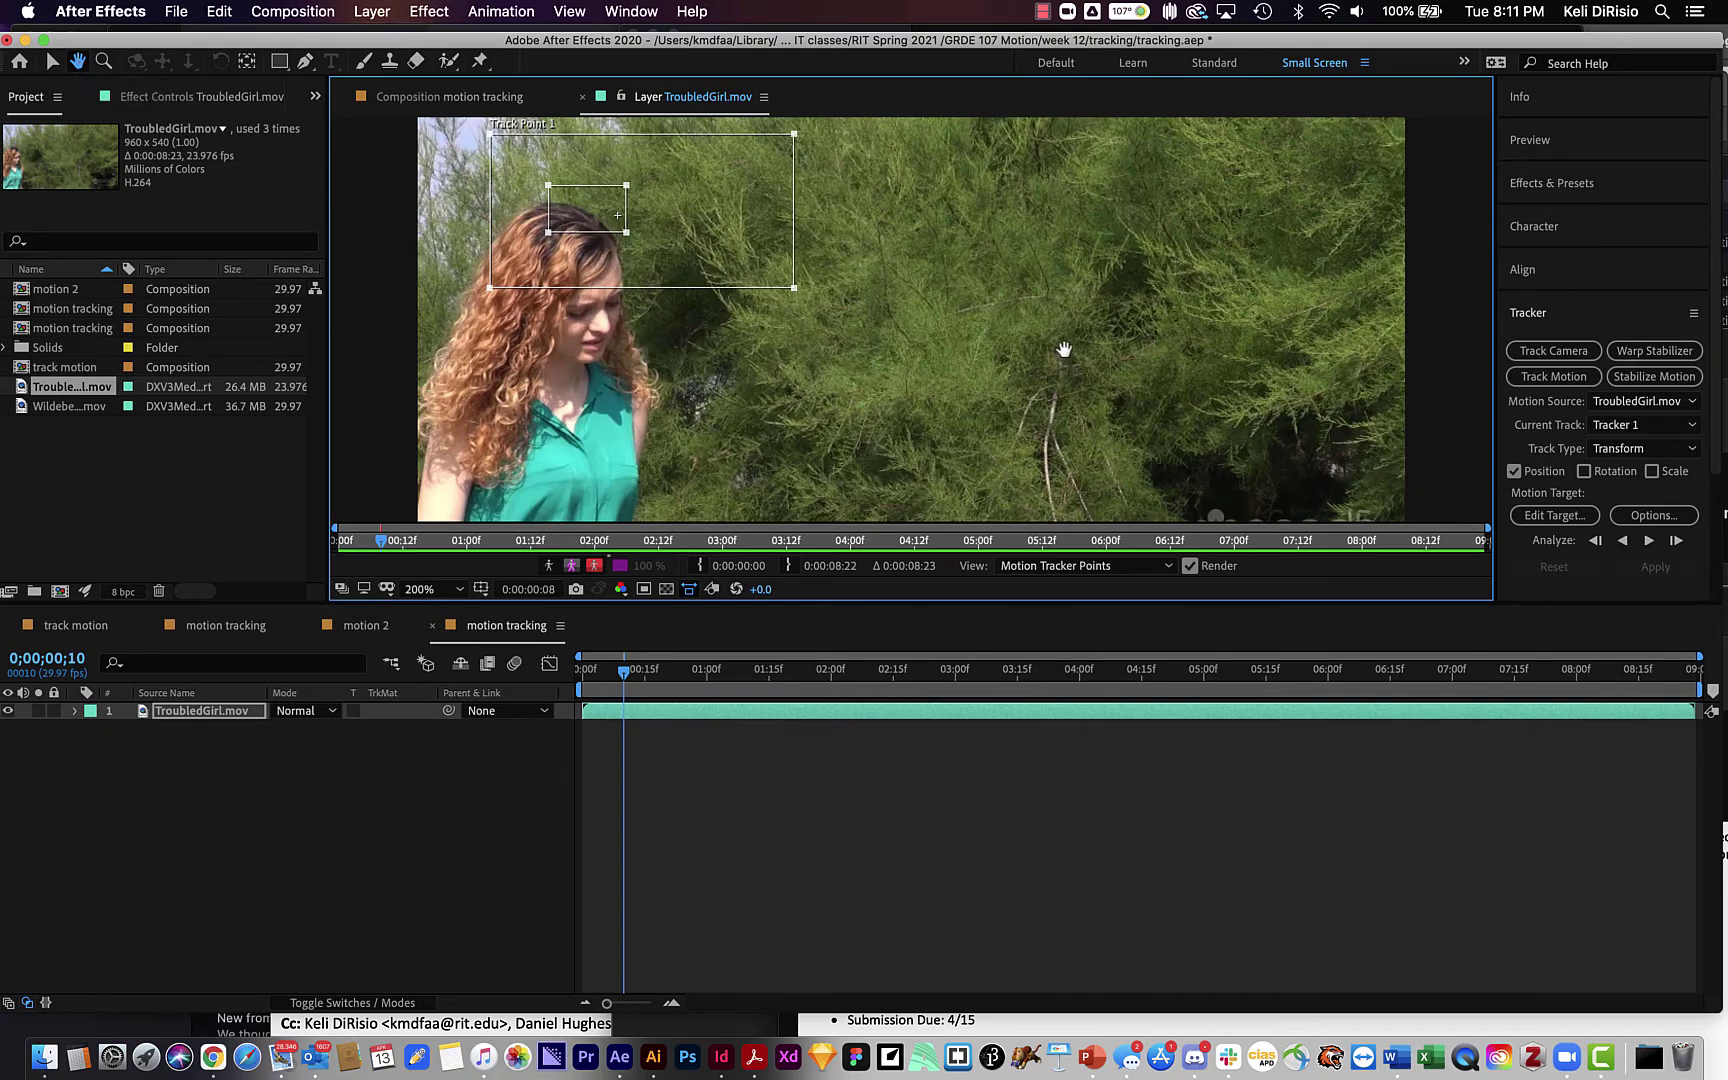
click(1649, 541)
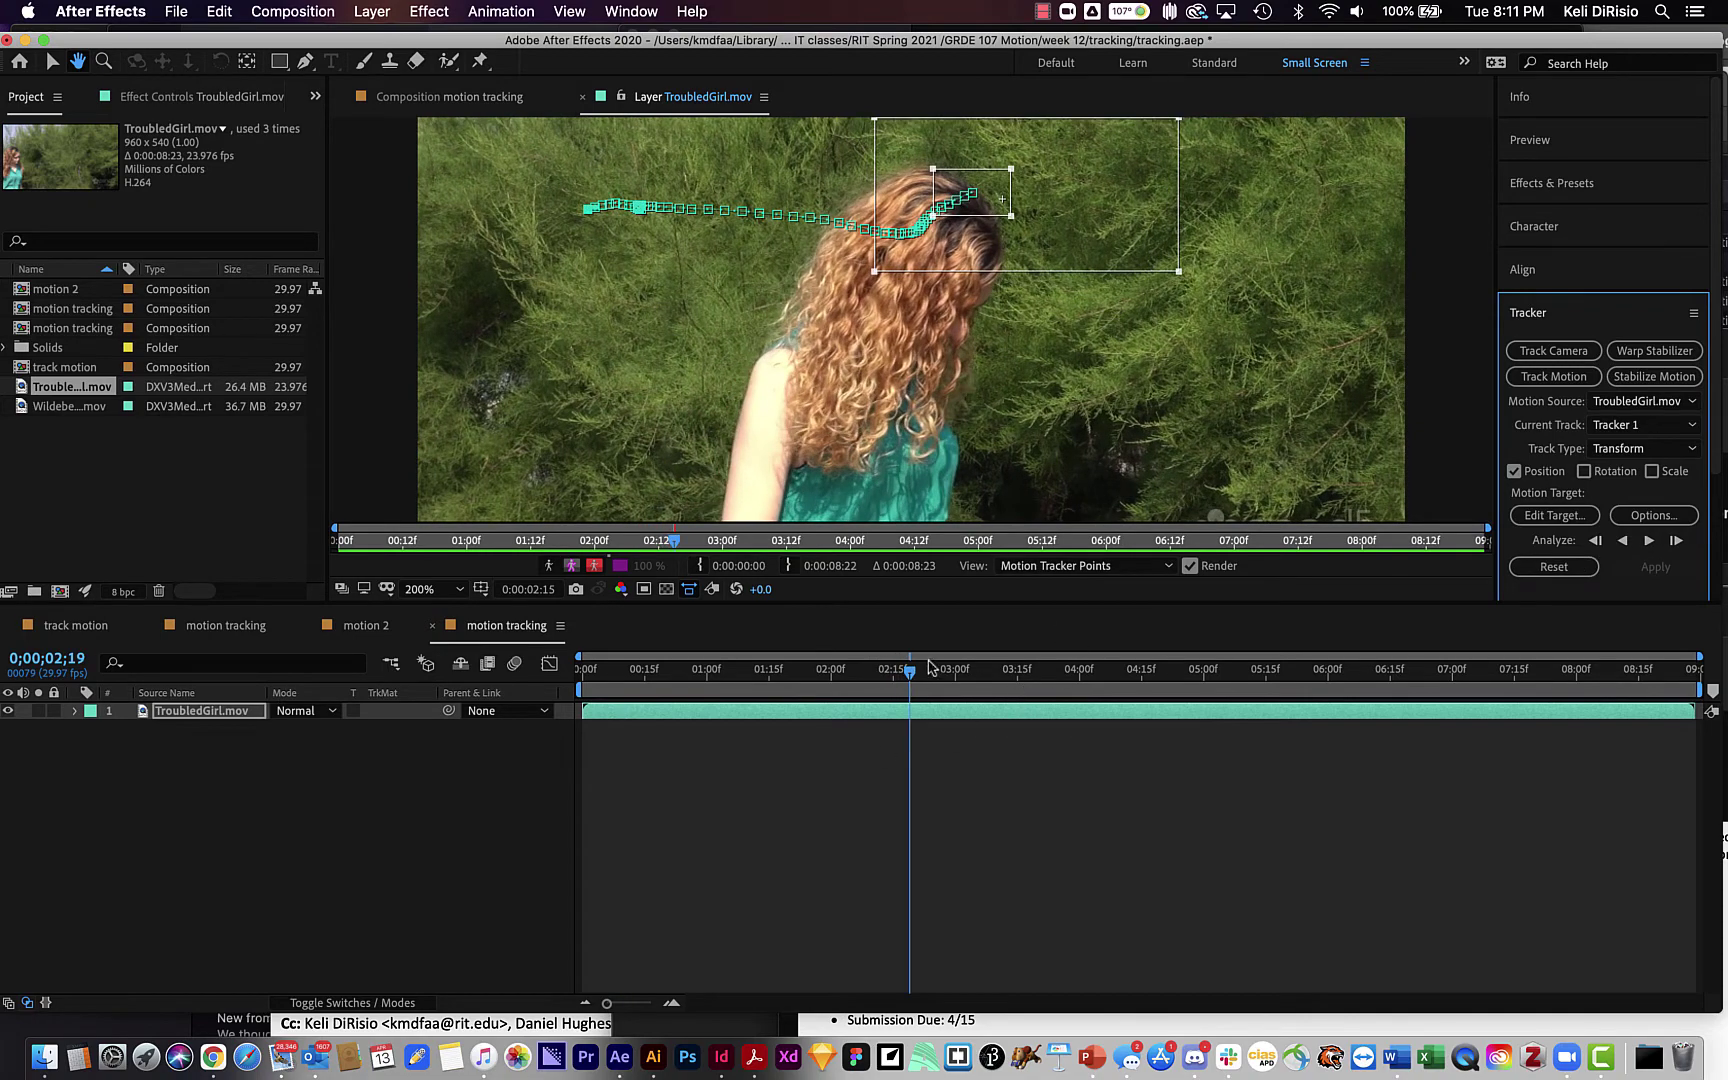
Step: Check a later part of the clip and restart the forward track analysis from about 0;00;03;20
drag(911, 675, 1288, 692)
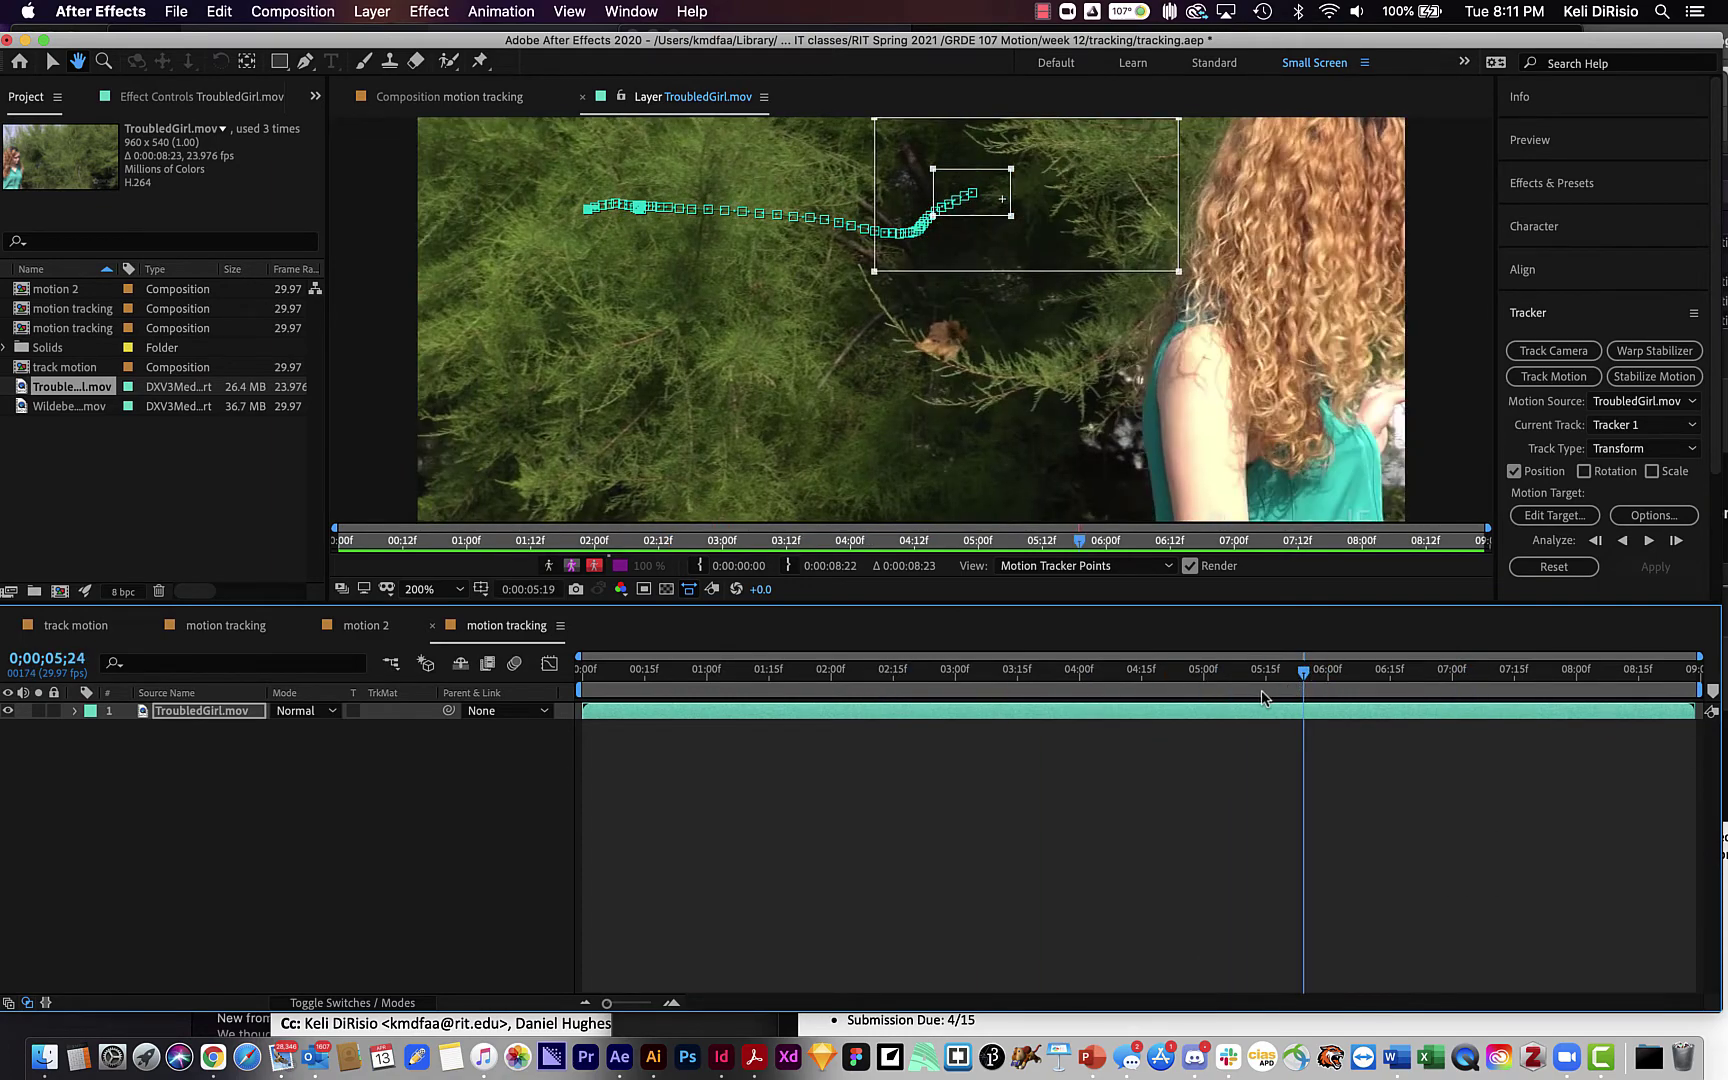
click(1264, 505)
scroll(1264, 500, down, 1)
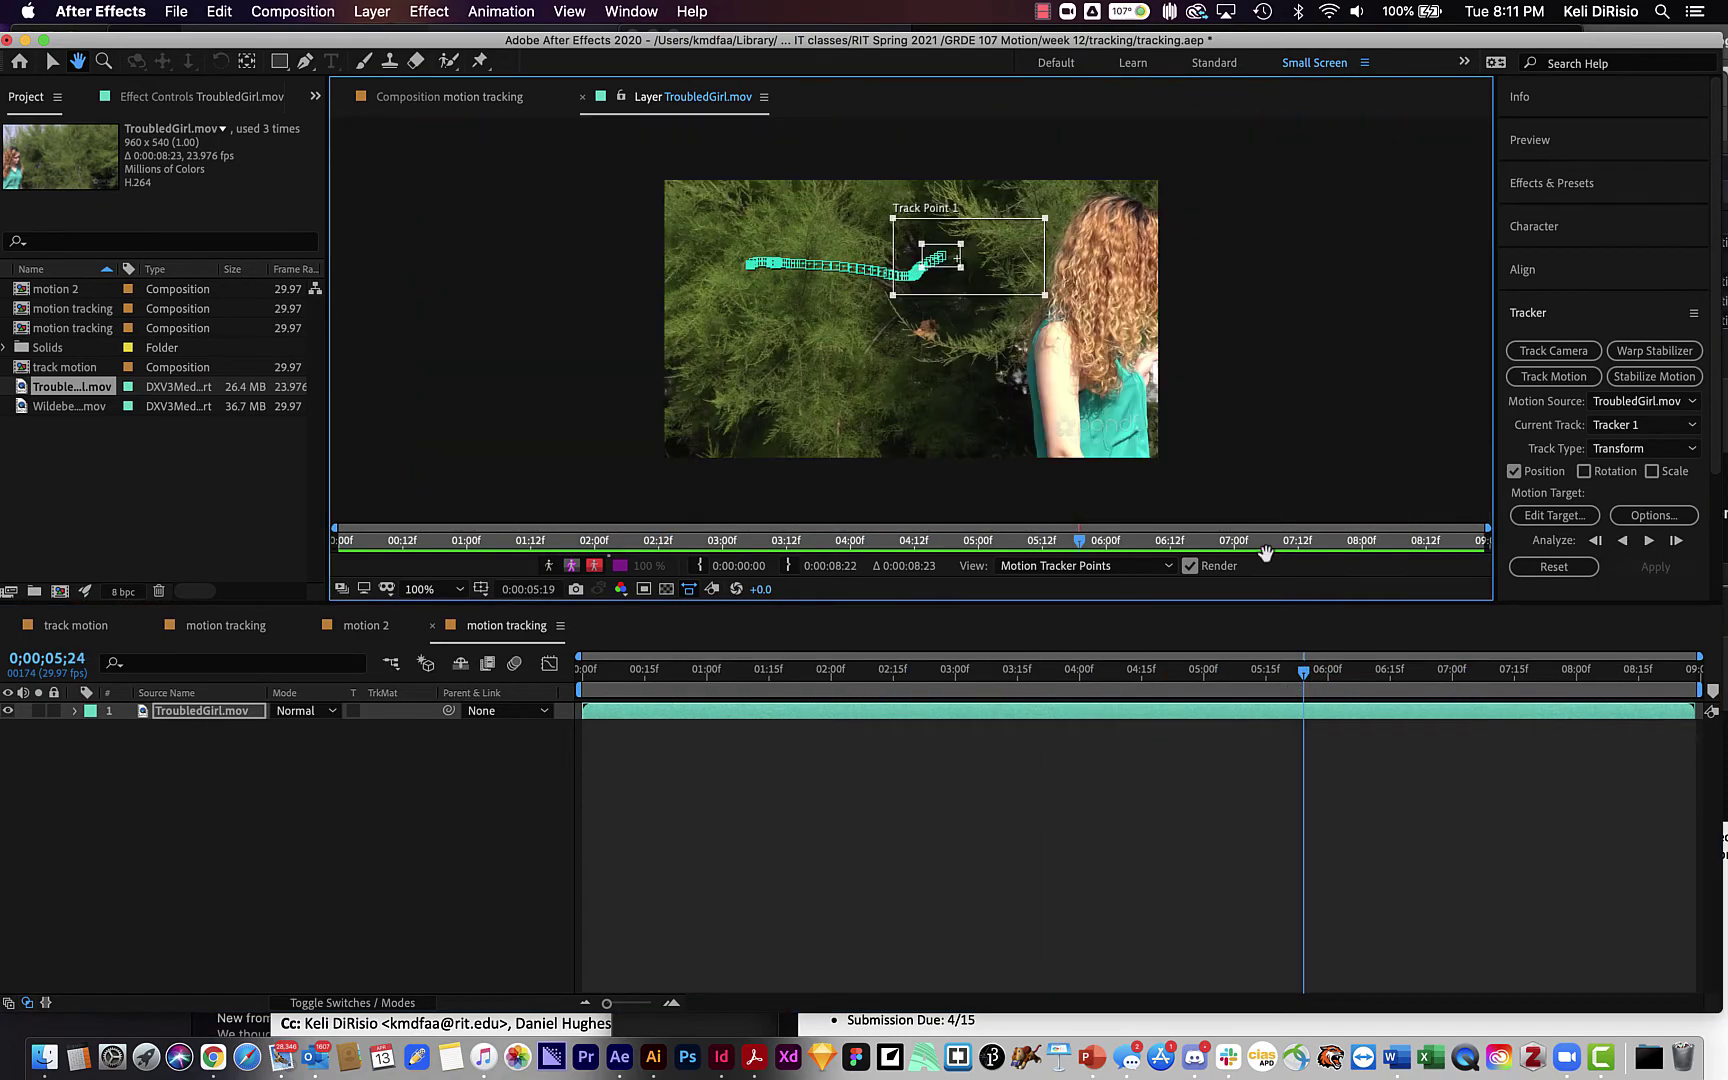
drag(1304, 668, 1040, 677)
click(1650, 543)
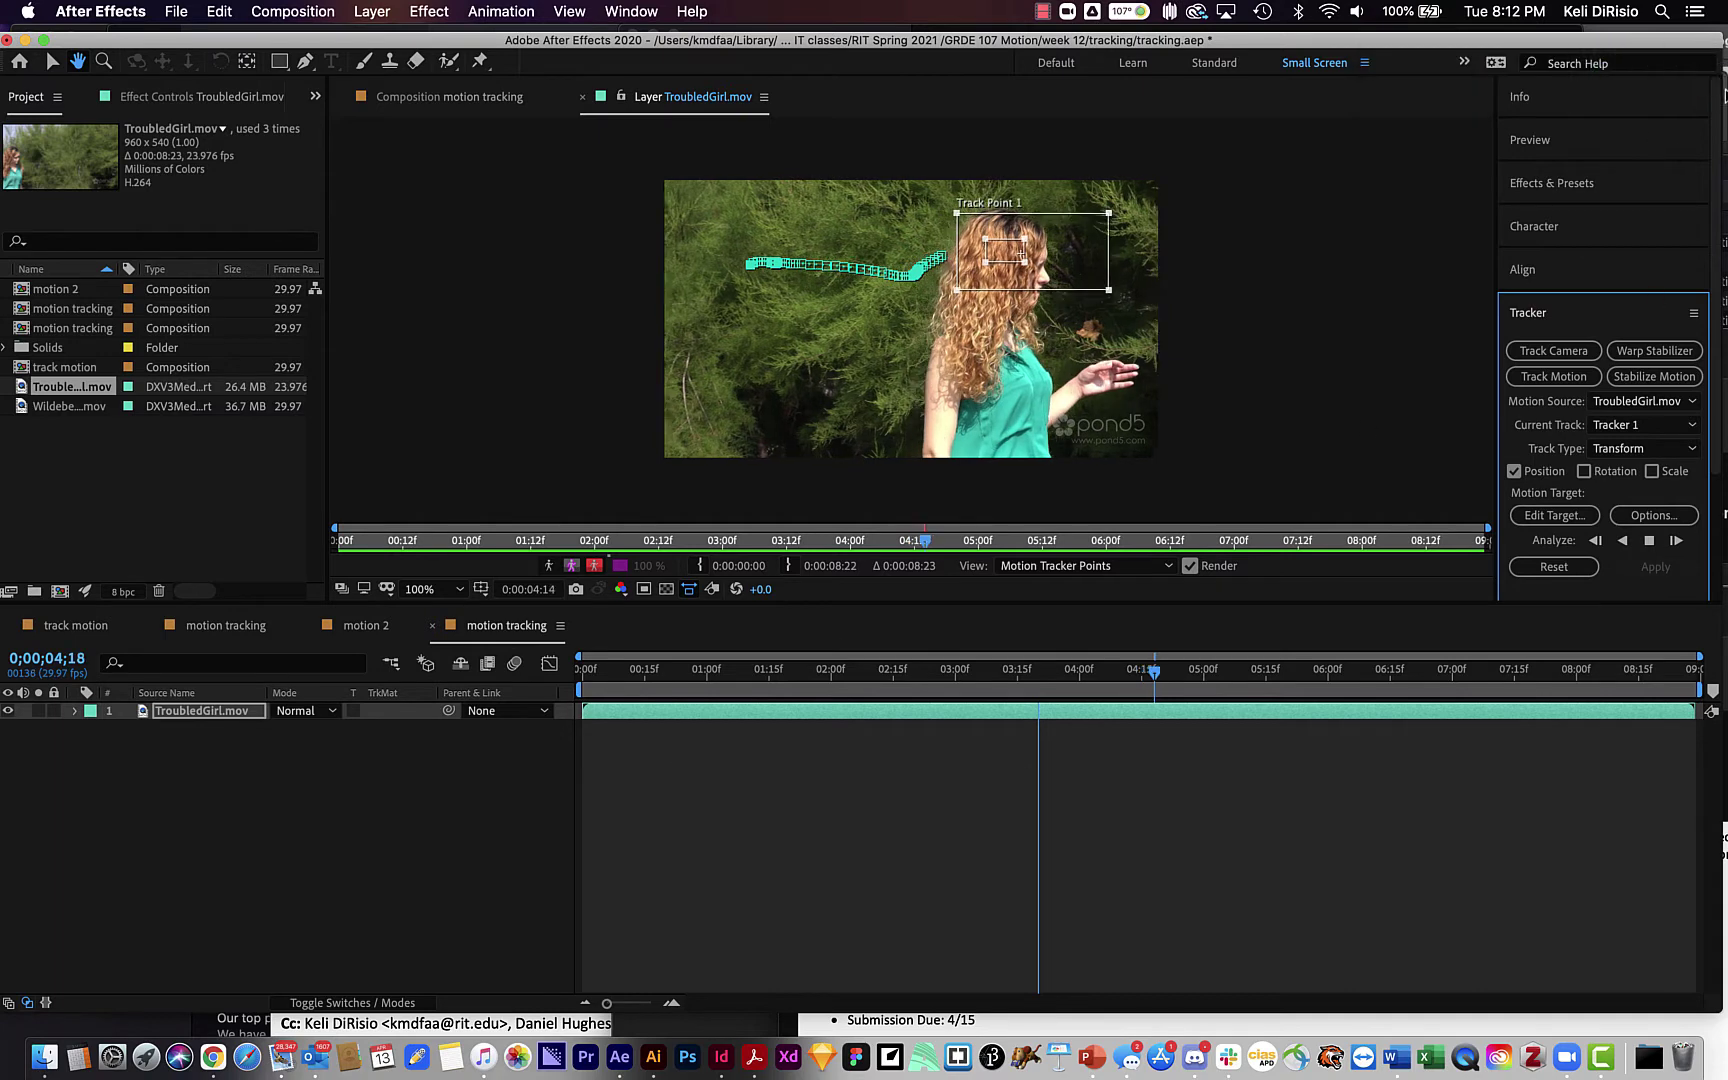
Step: Turn on Do Not Disturb for the system notifications and return to the tracking layer
click(1695, 11)
click(1696, 12)
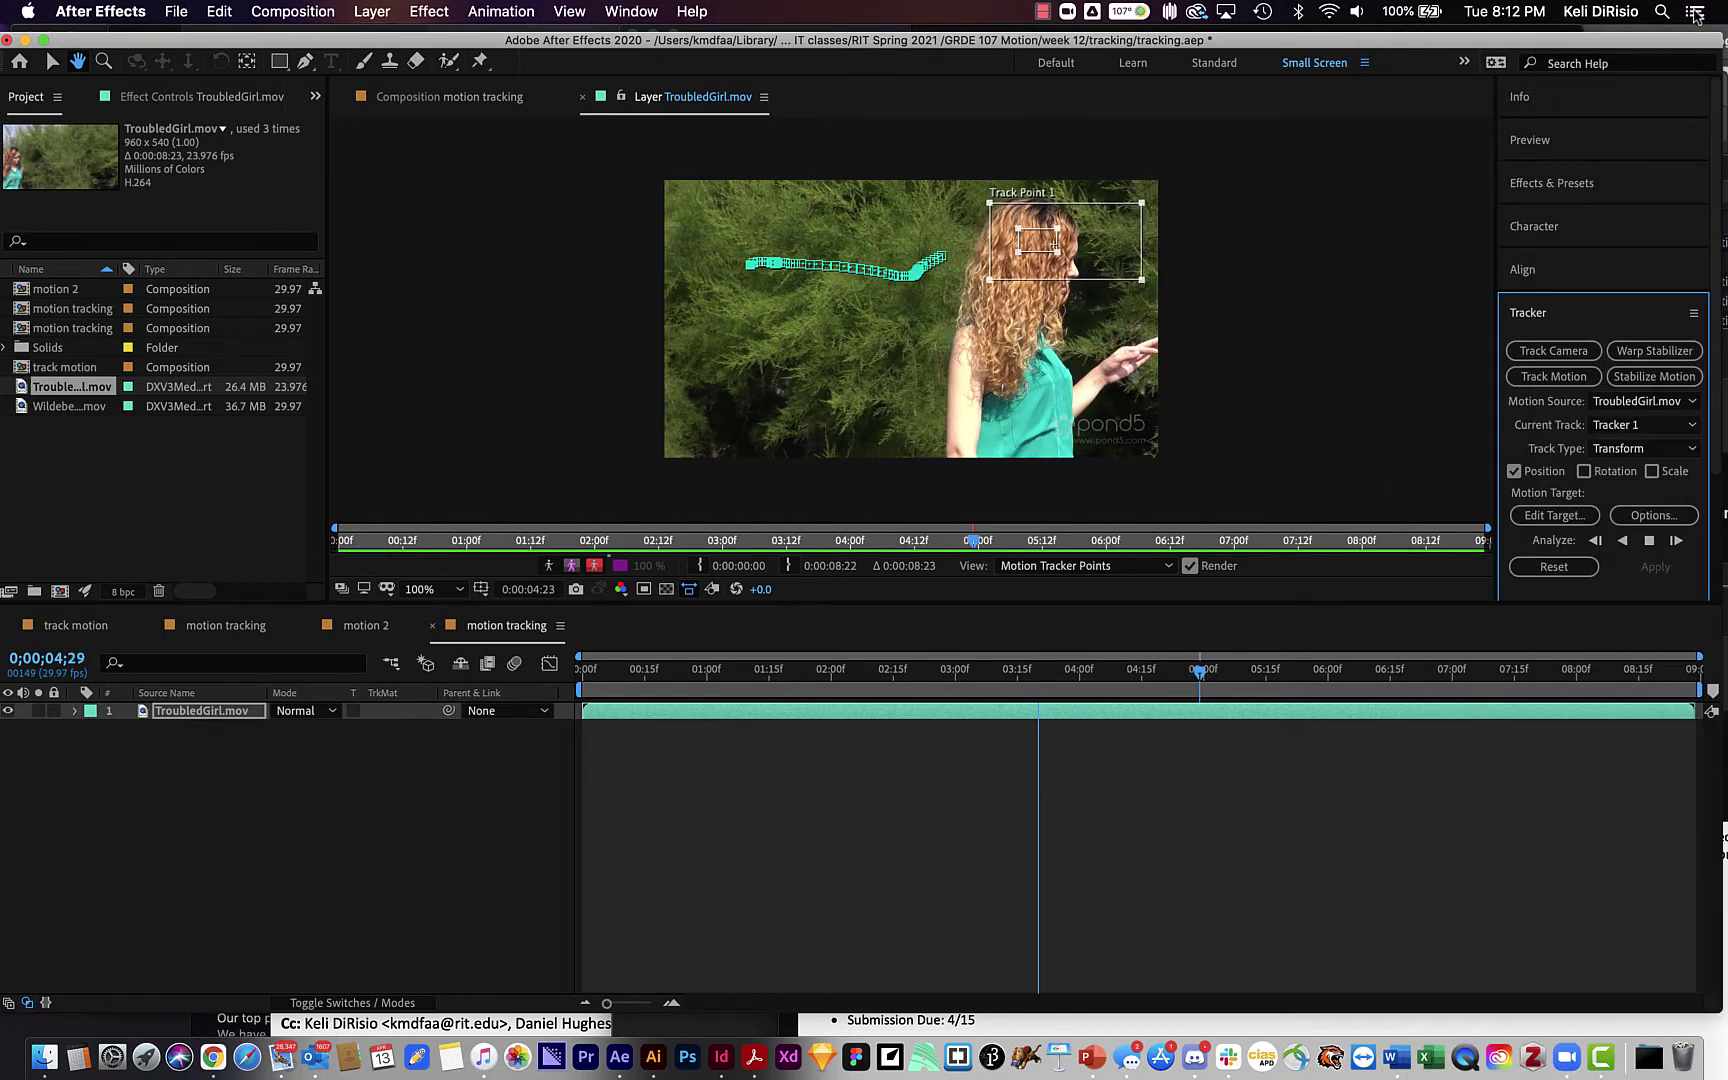
click(1697, 12)
click(1686, 150)
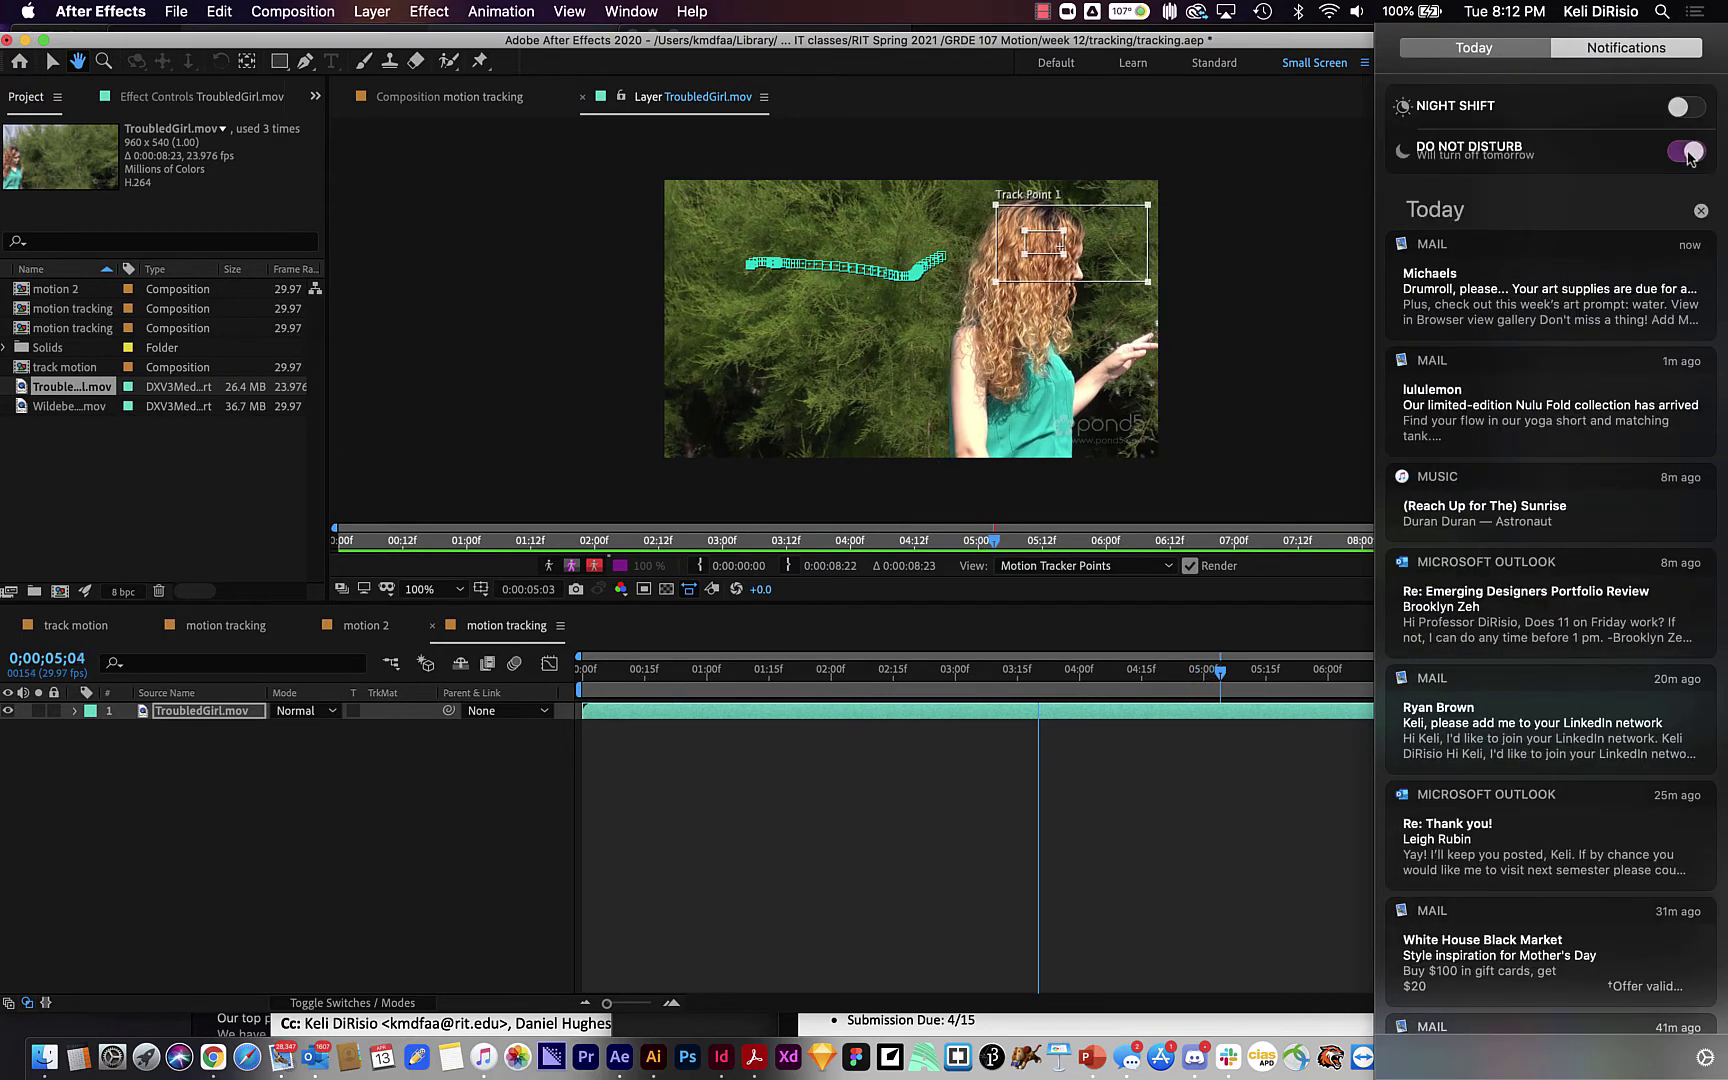
click(1288, 174)
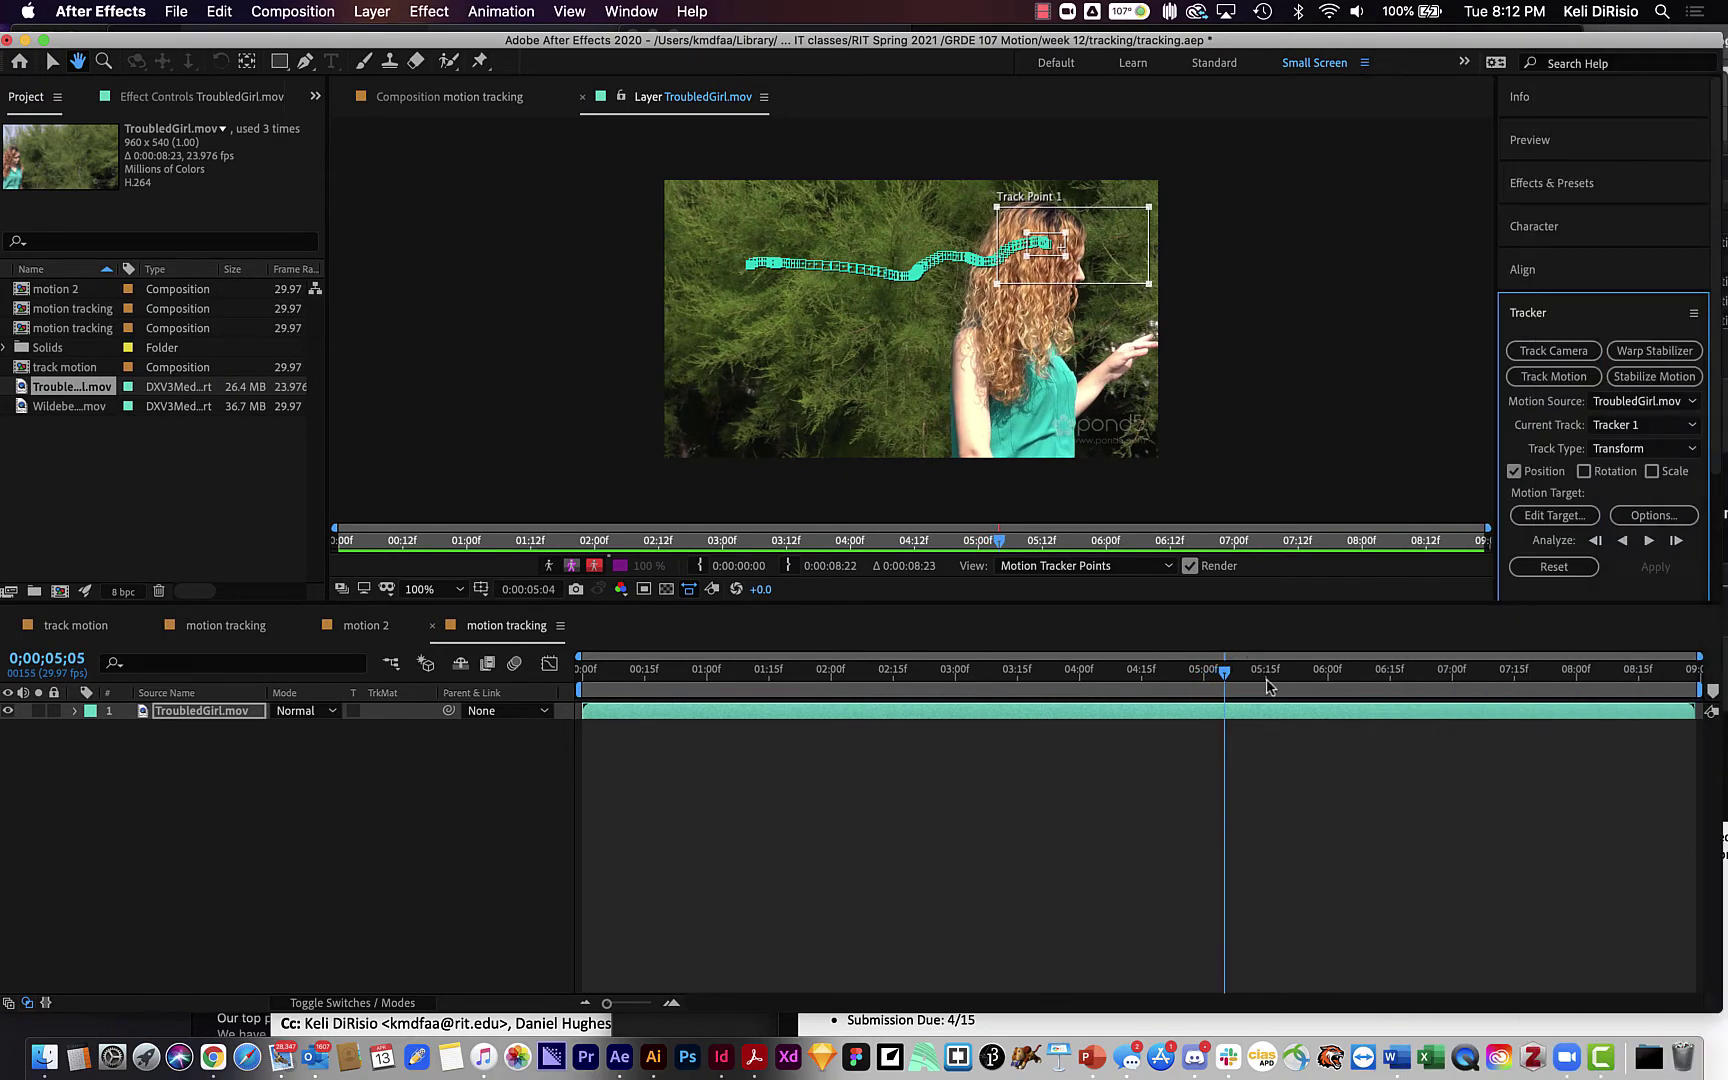
Step: Reveal the Track Point 1 keyframes of TroubledGirl.mov and examine how the track point follows the head through the clip
drag(1230, 680, 733, 680)
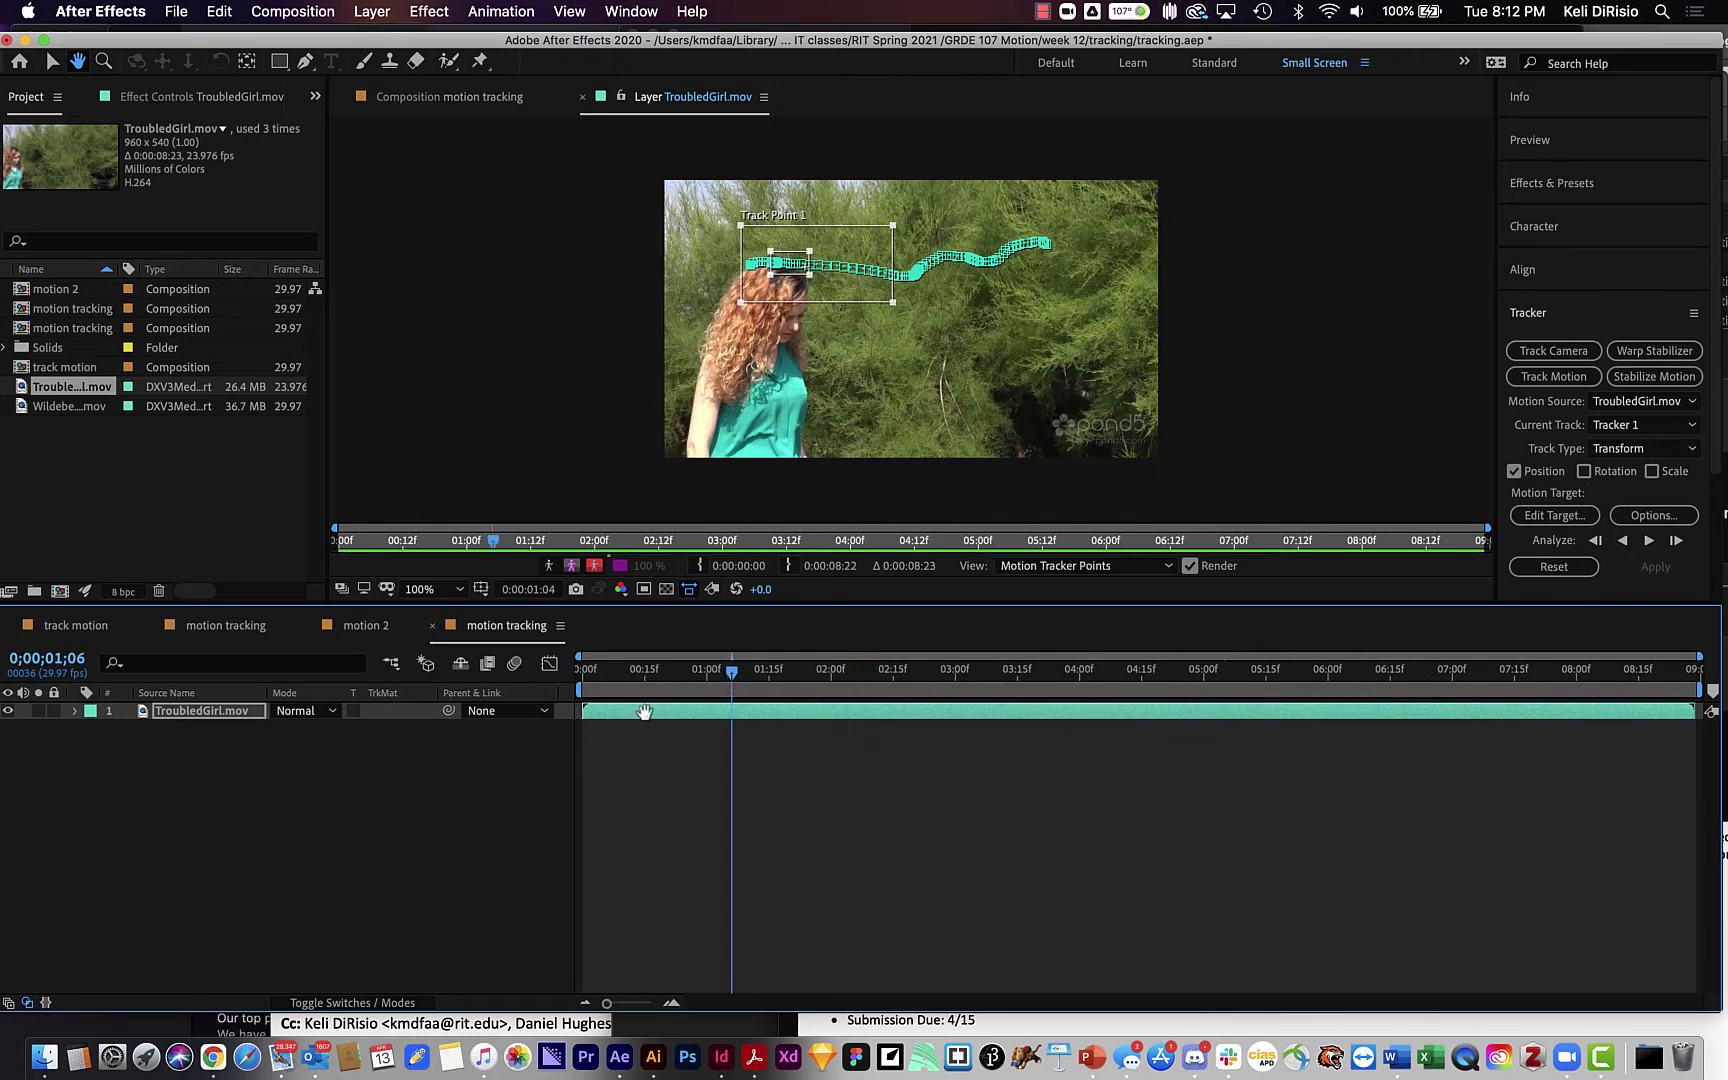
key(u)
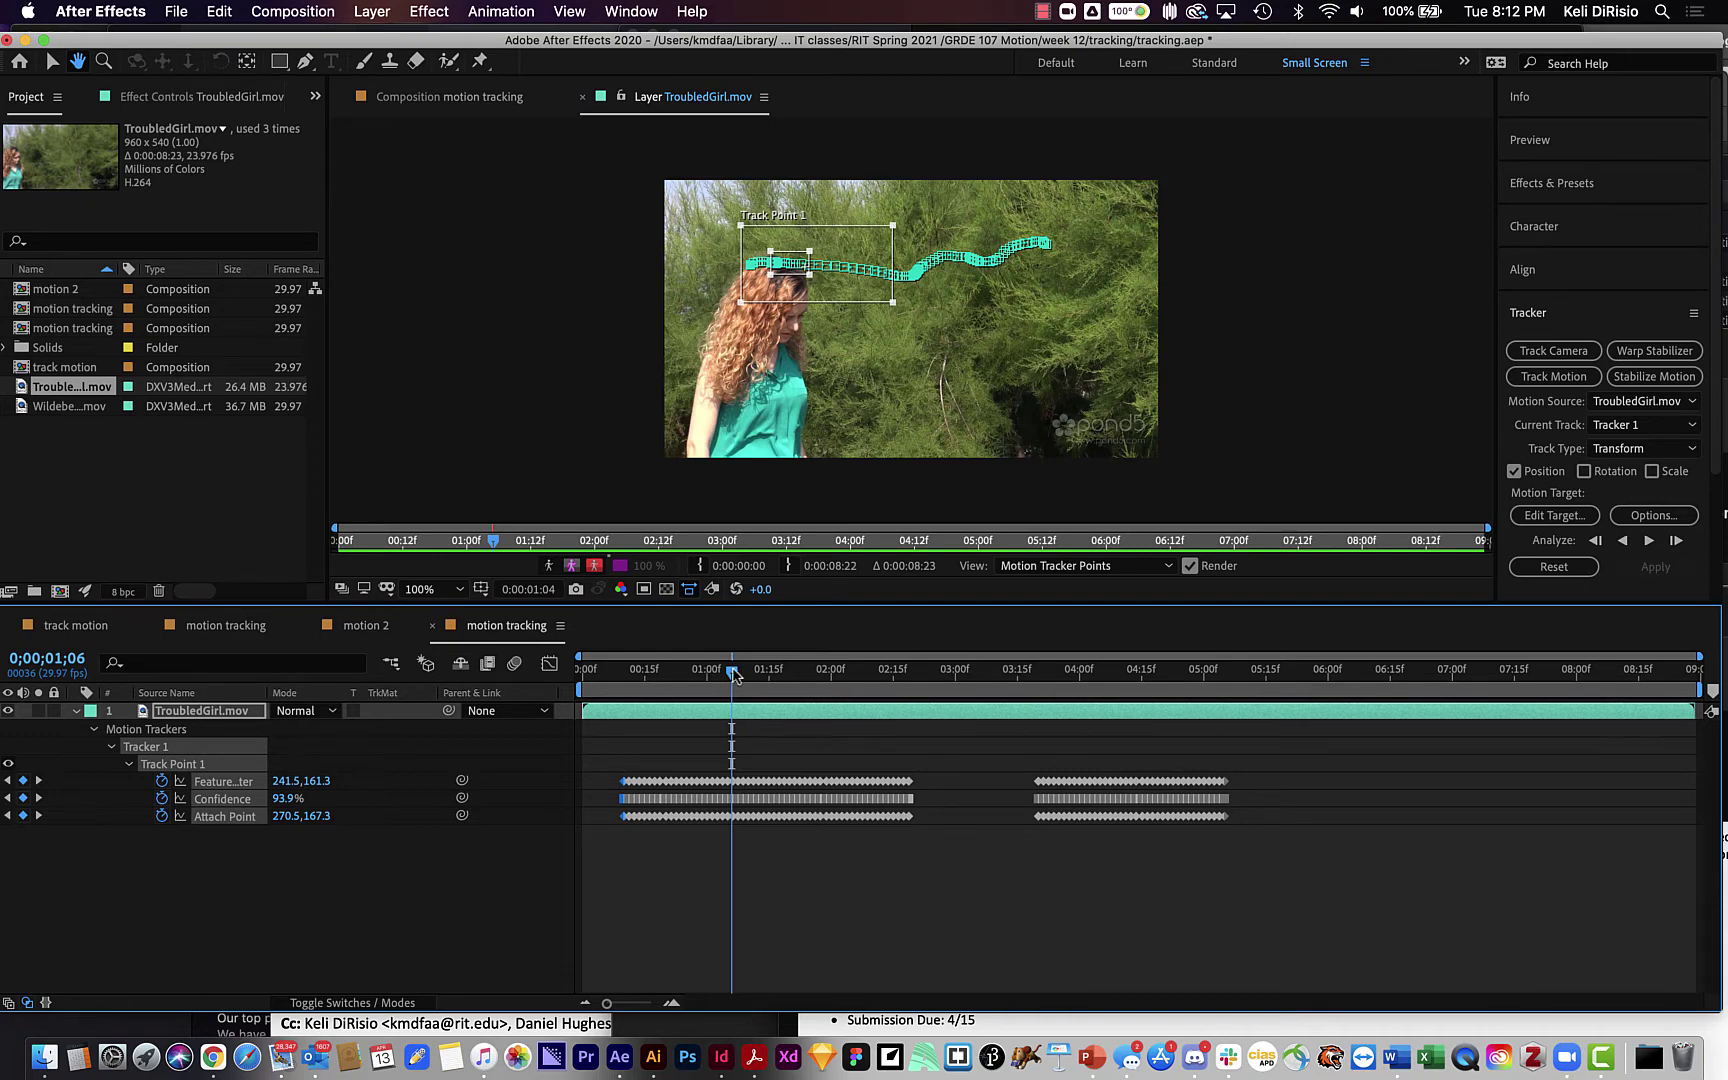
drag(733, 673, 1183, 673)
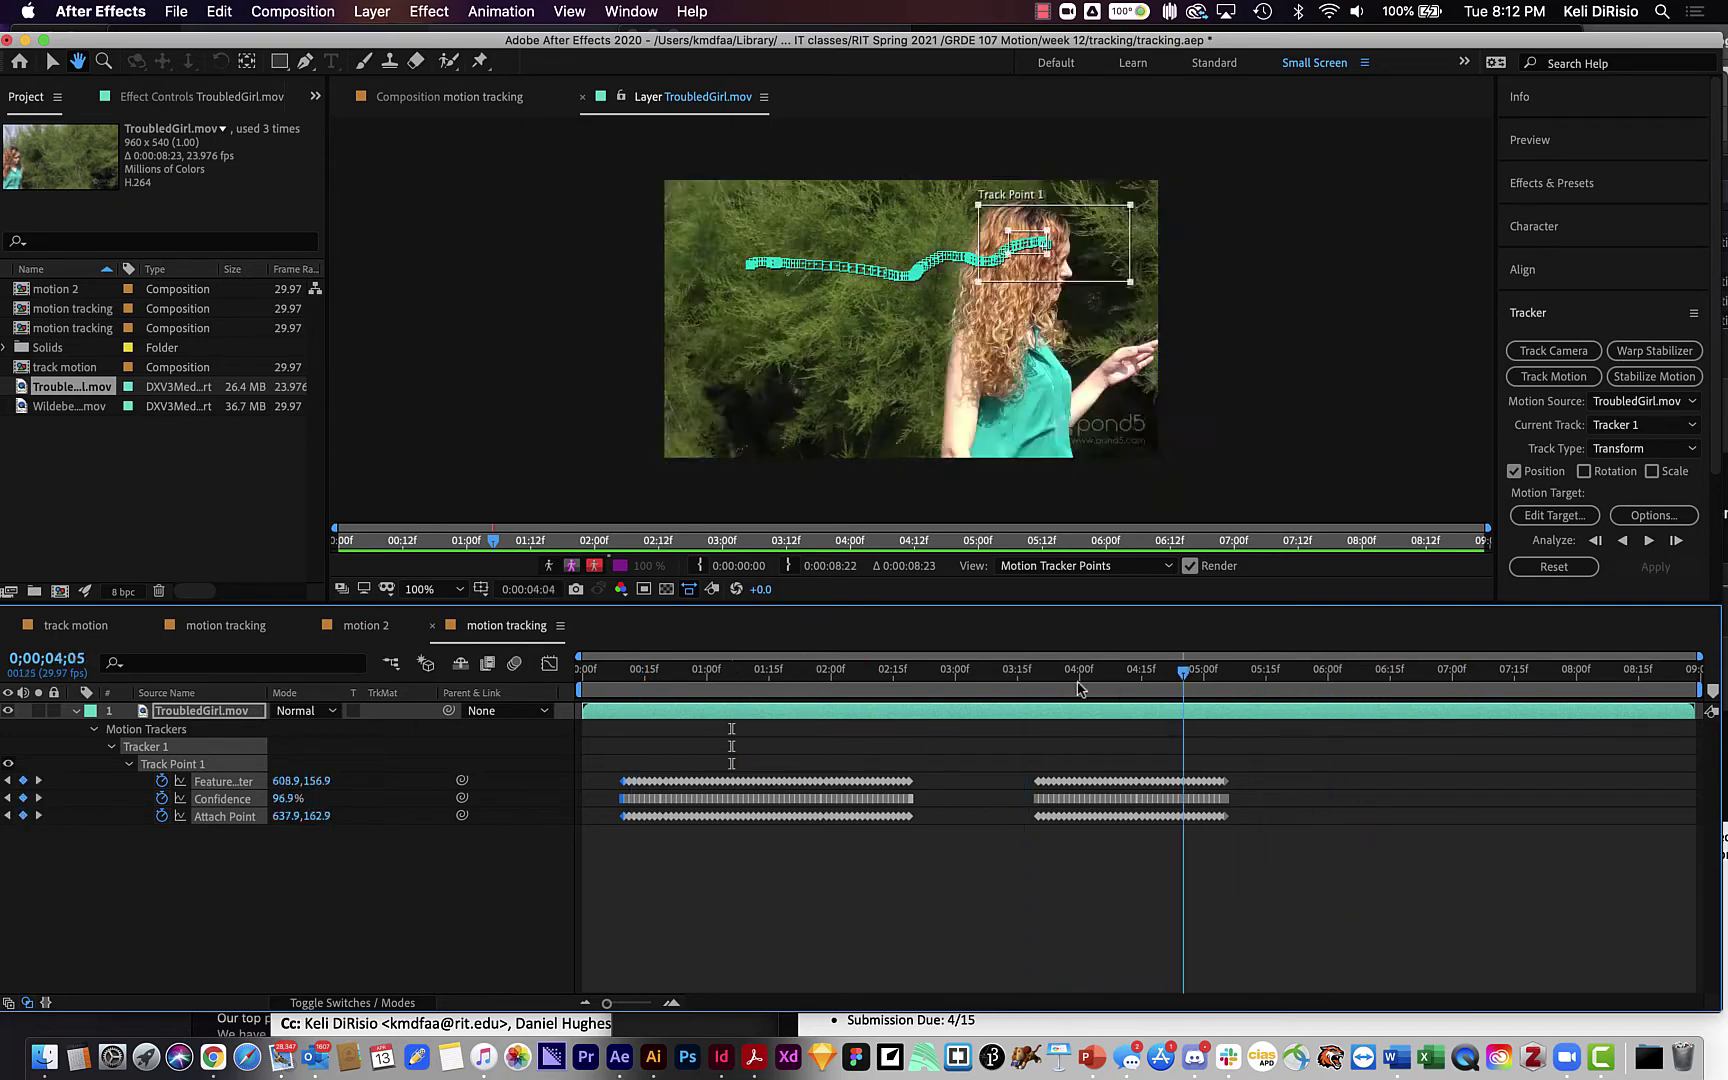
drag(1080, 688, 640, 670)
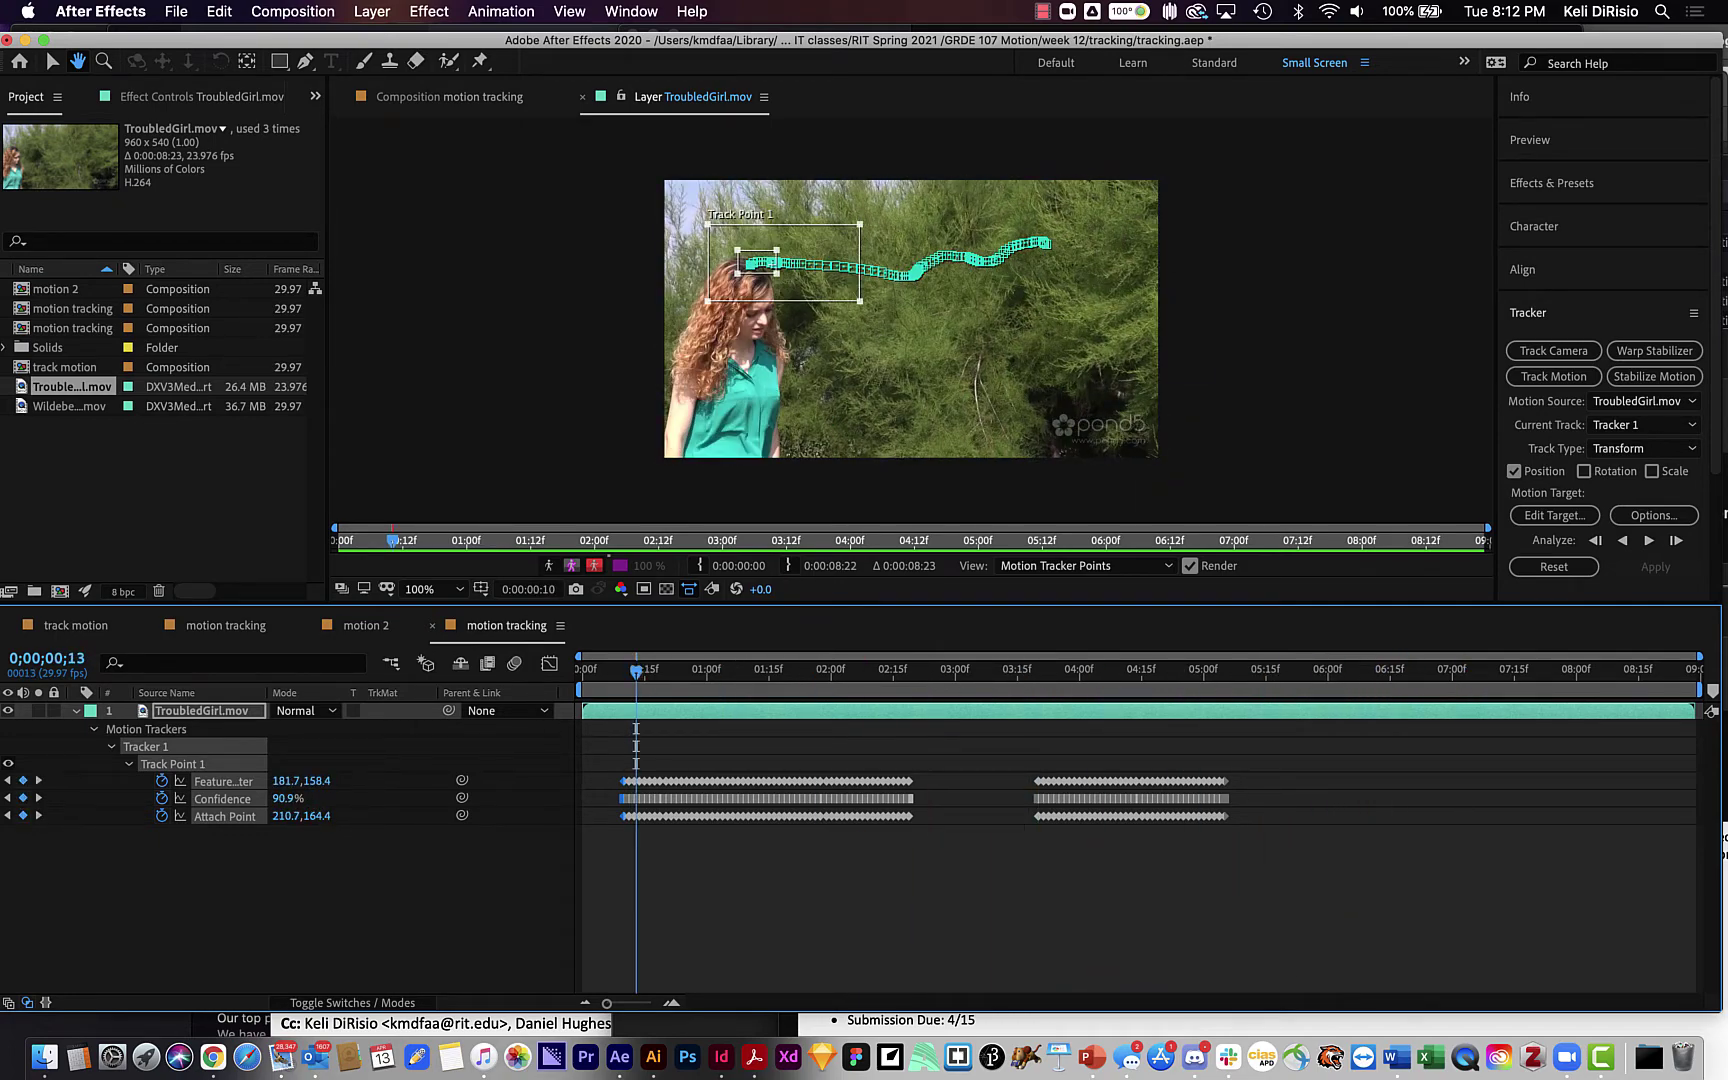
click(866, 918)
key(u)
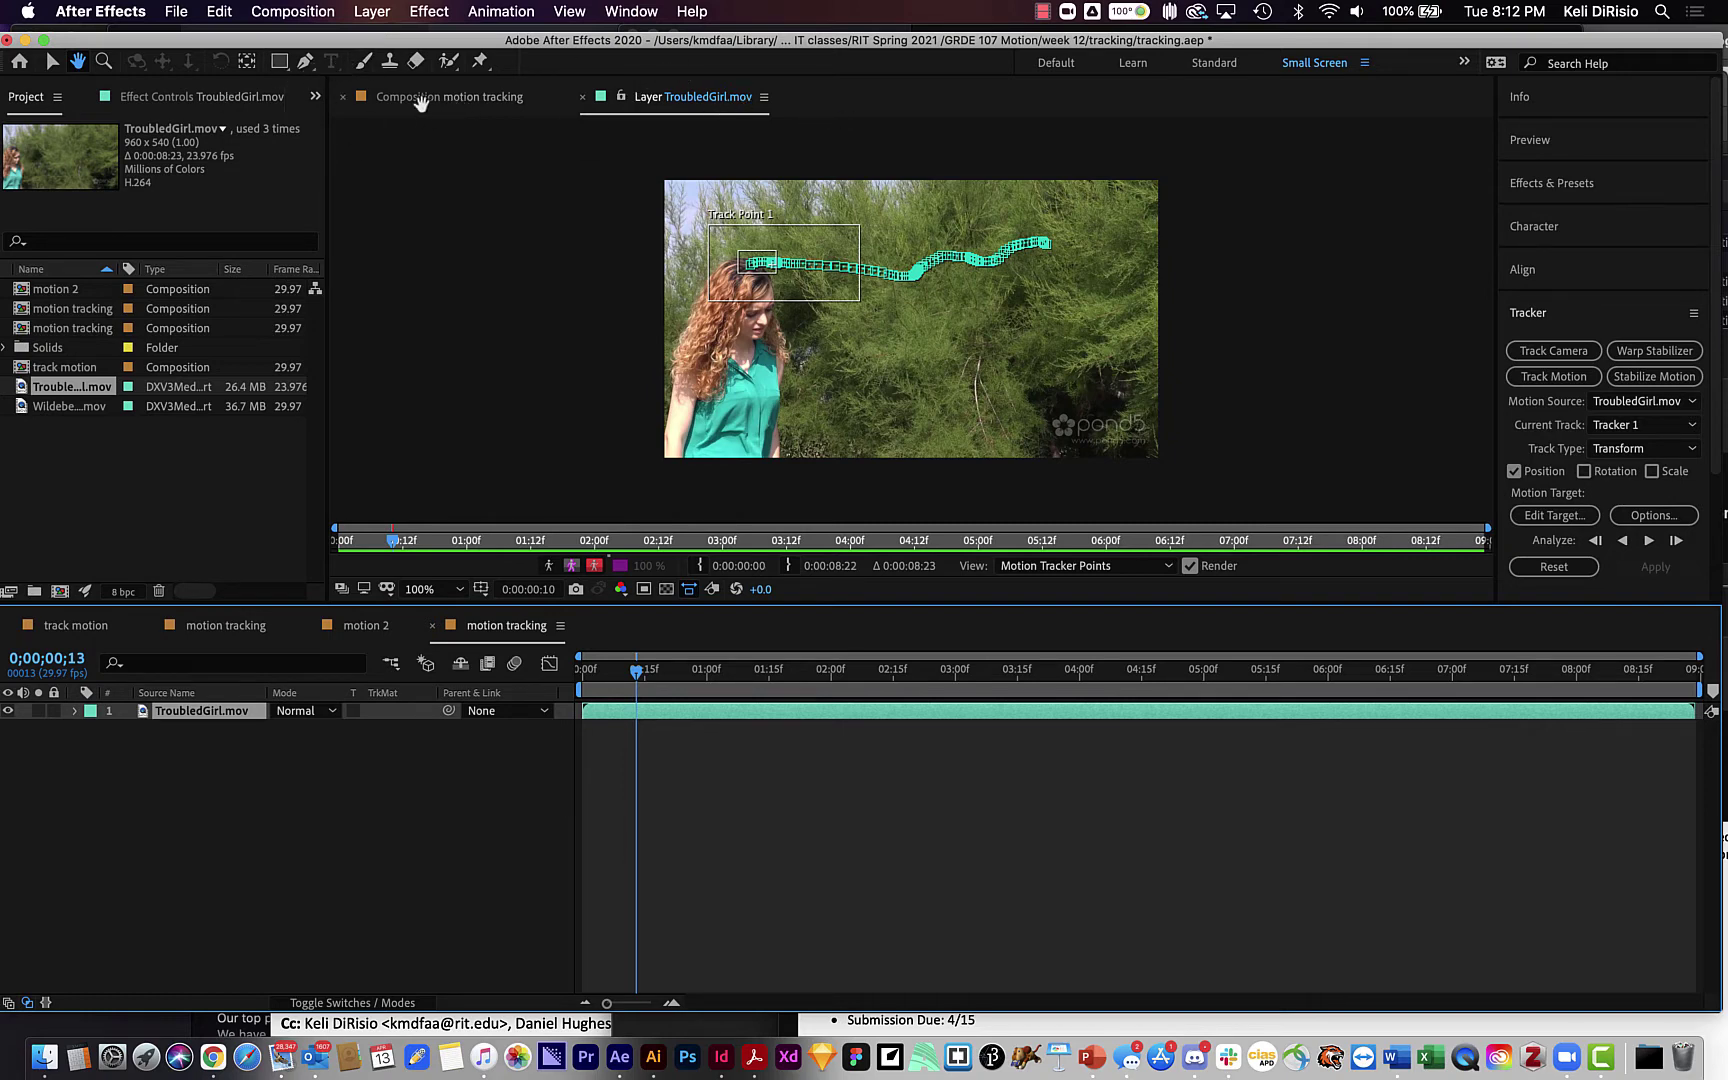
Step: In the motion tracking composition, add the text "am I enough?" just above the woman's head at 0;00;00;13
click(480, 190)
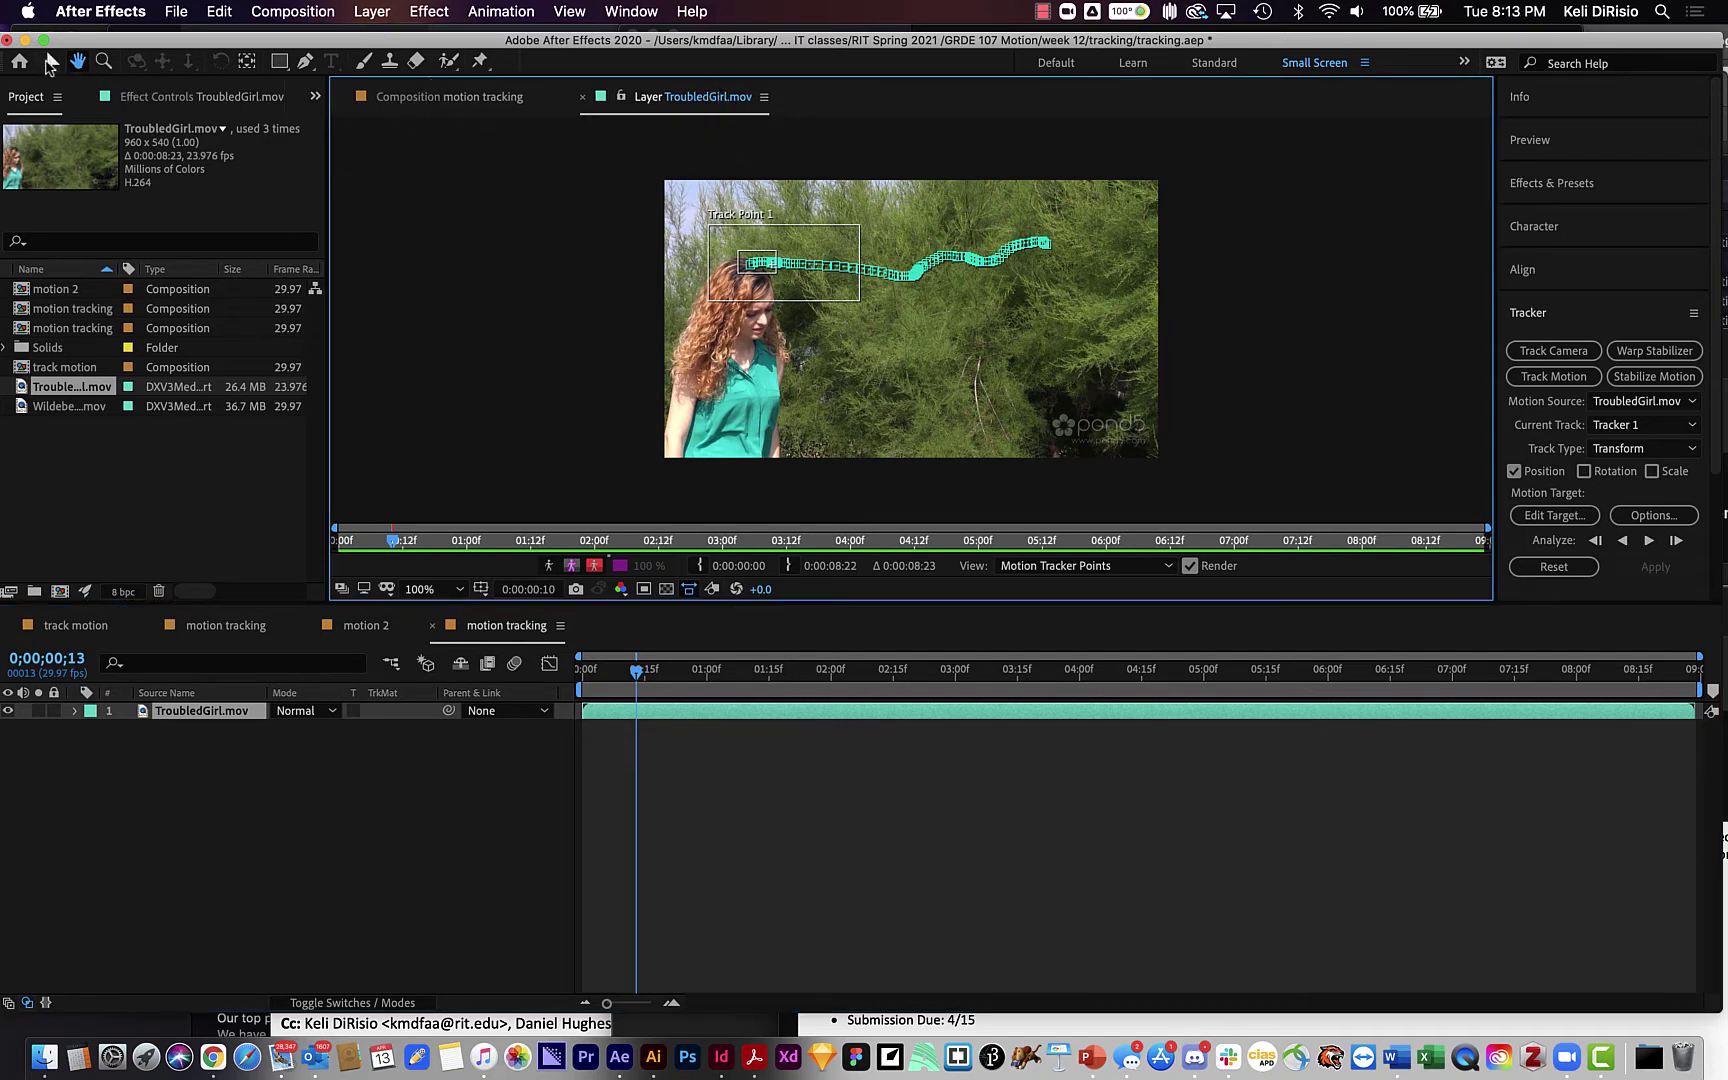
click(52, 64)
click(445, 99)
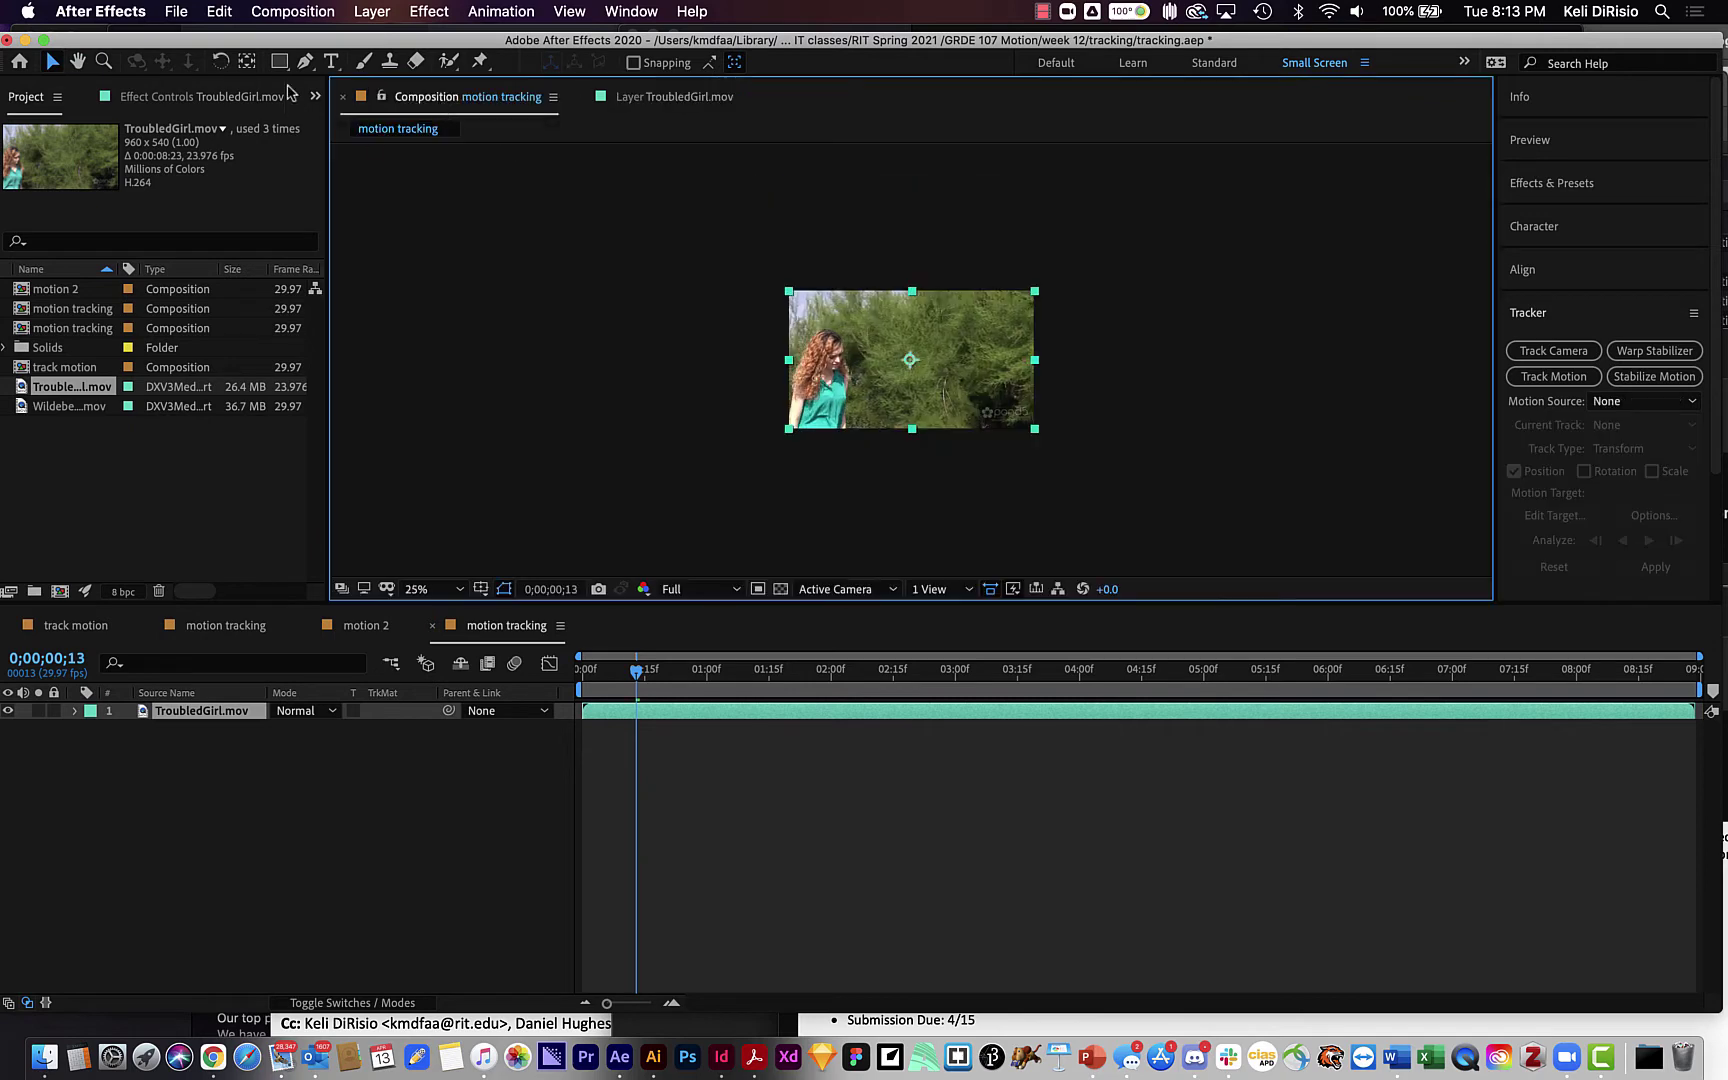
click(331, 61)
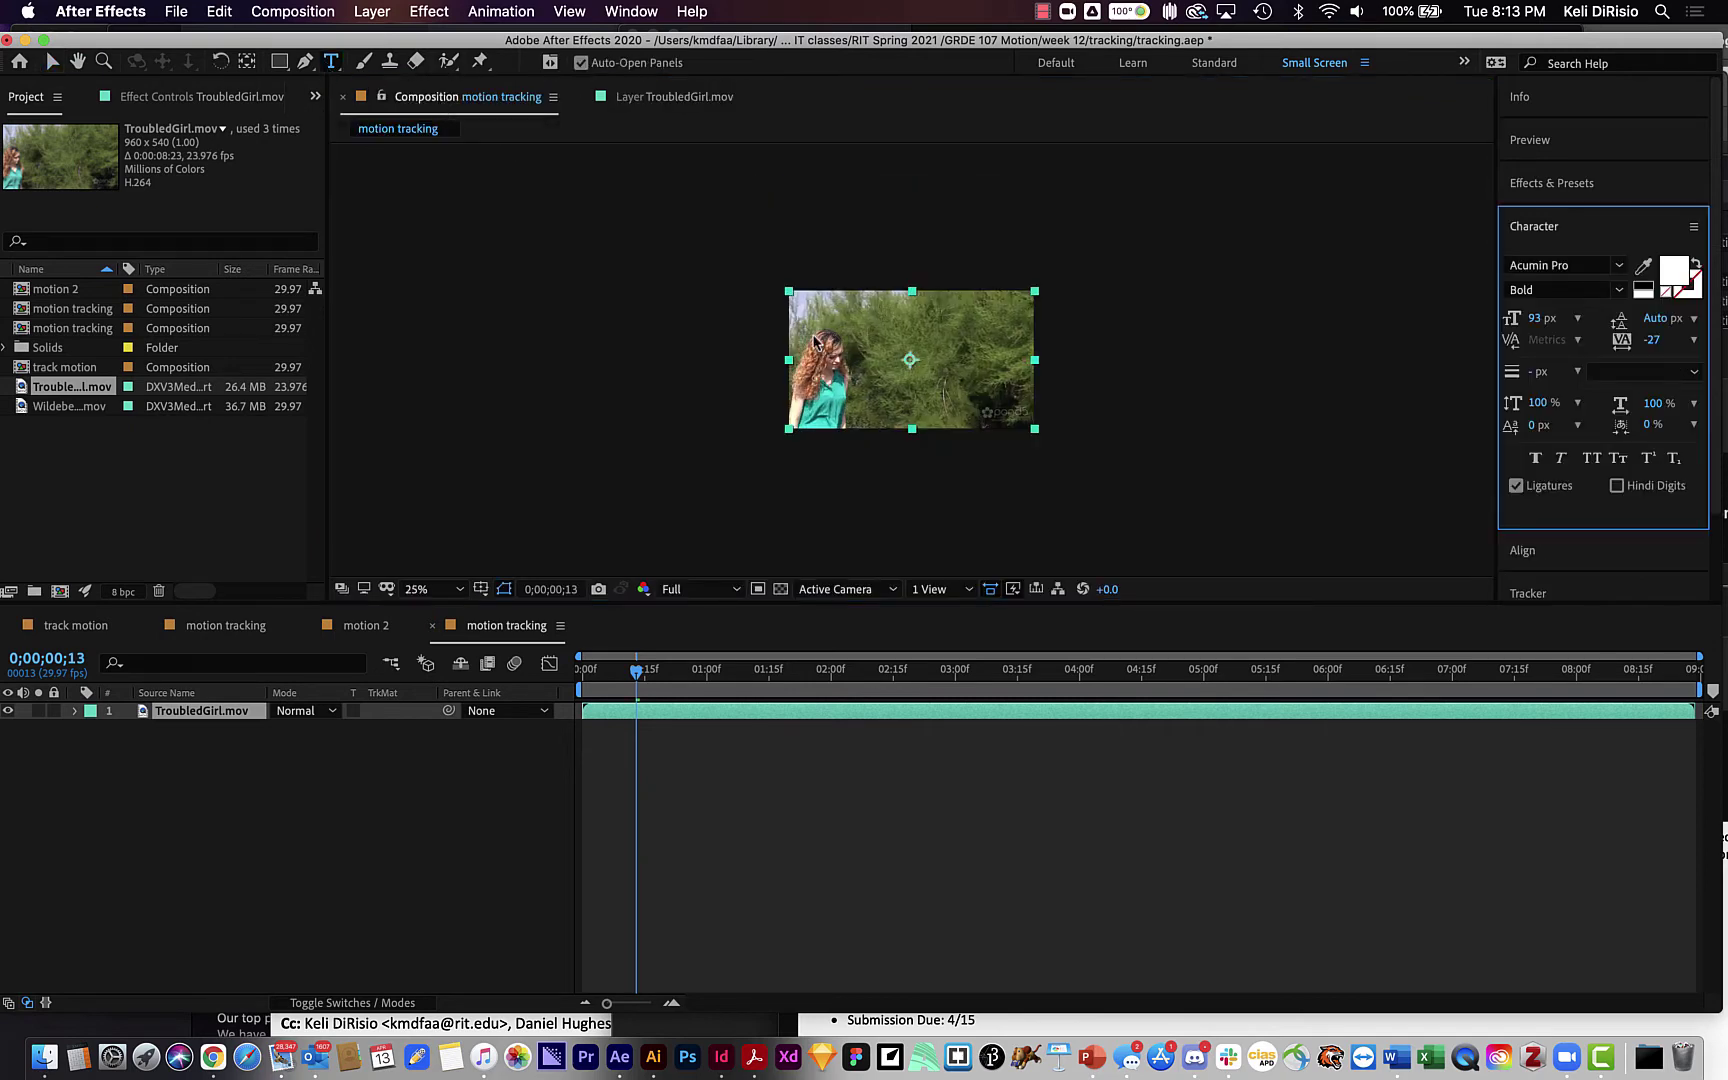
key(period)
key(period)
click(718, 300)
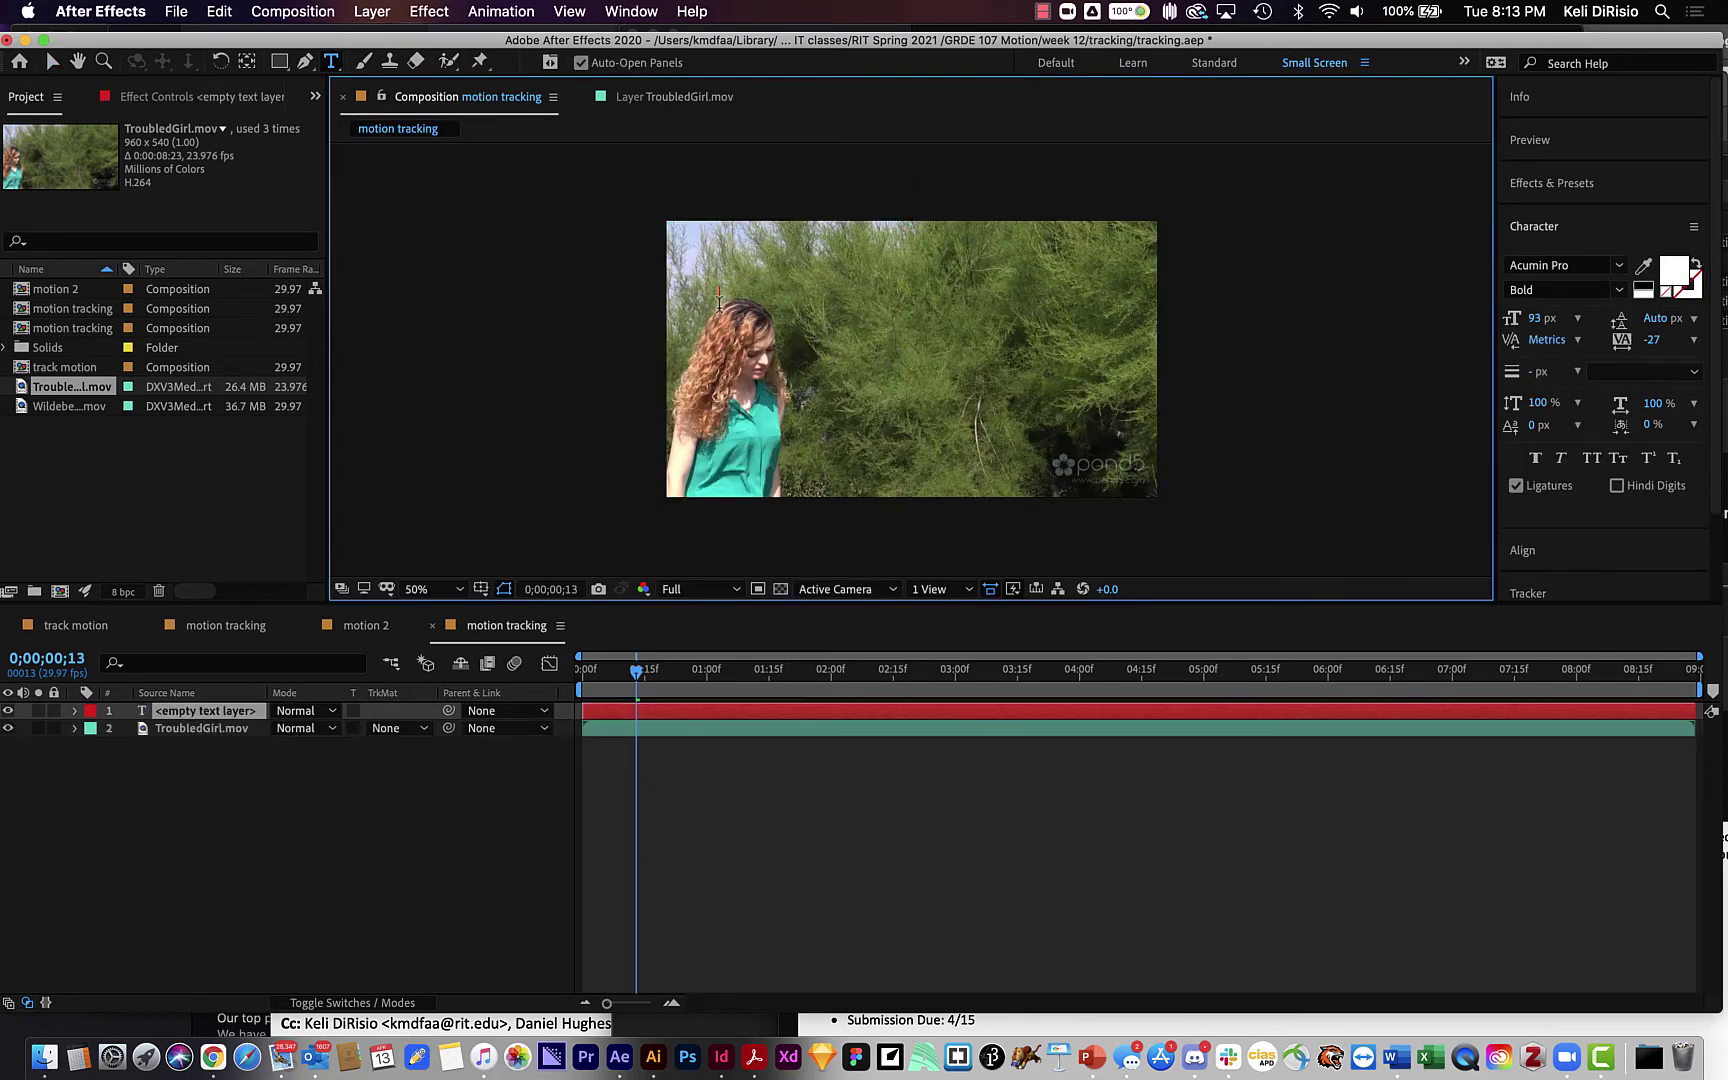
text(am I enough?)
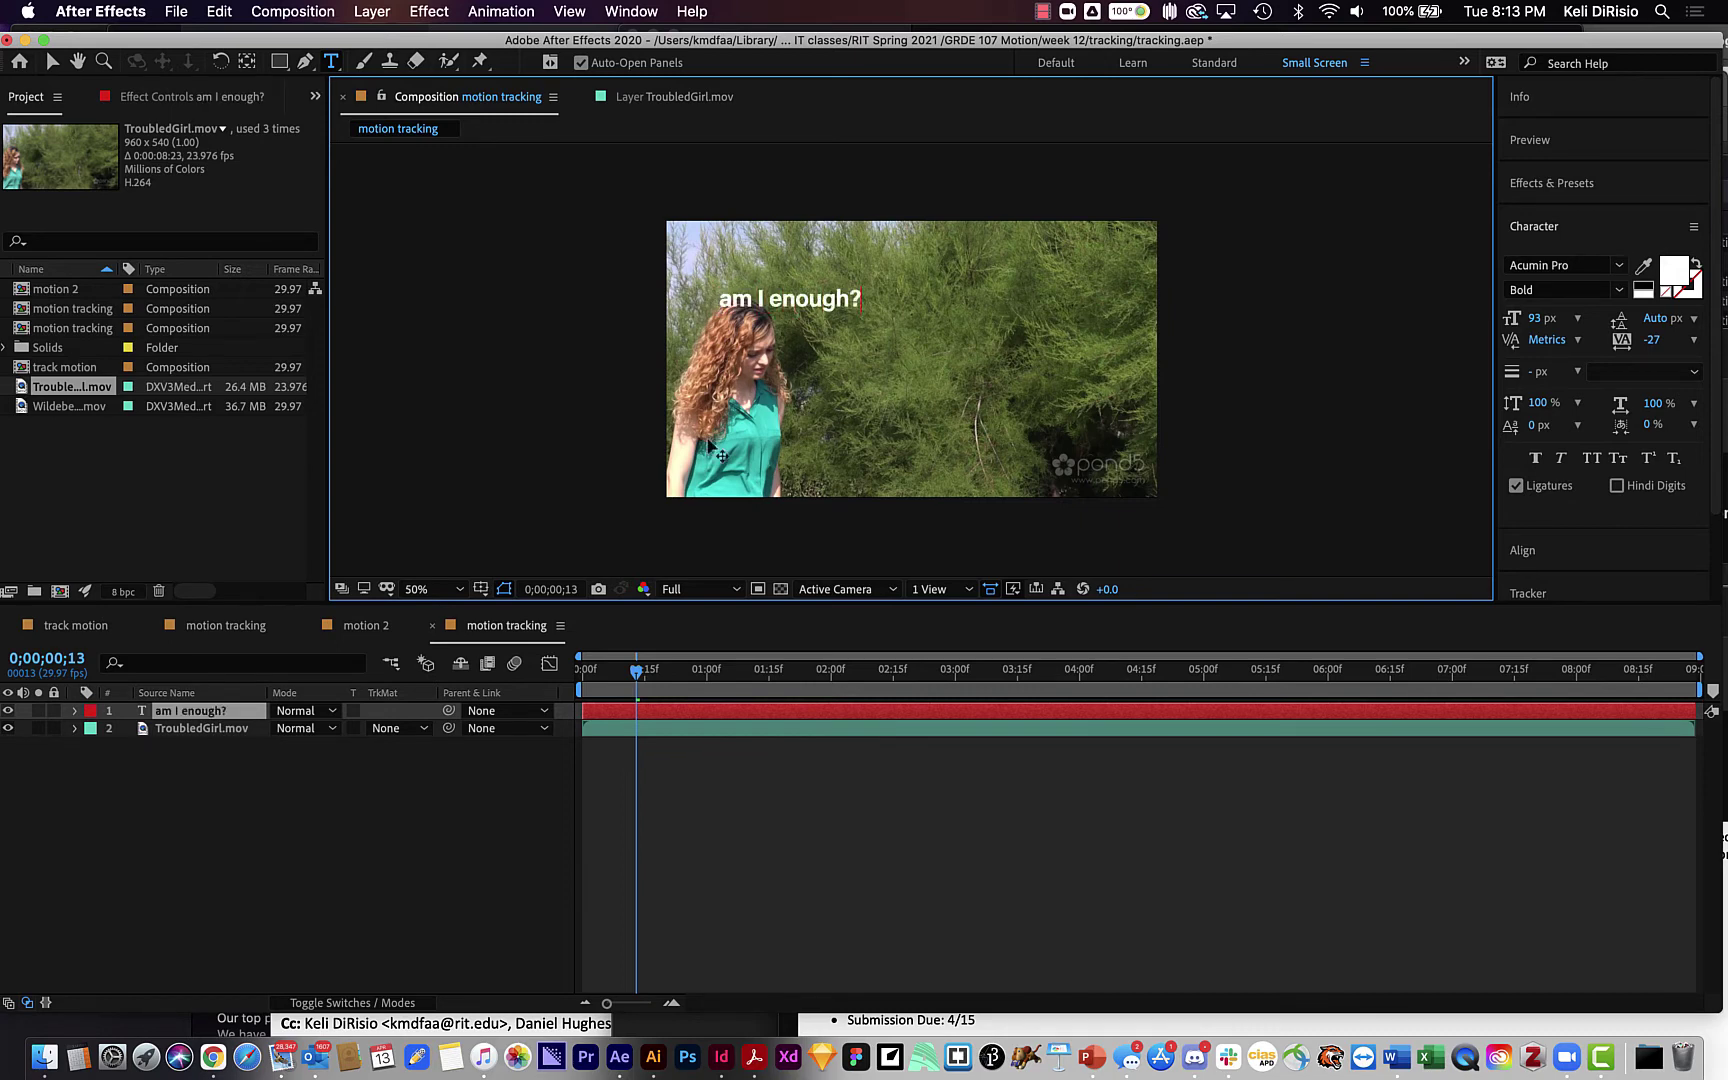
Step: Duplicate the "am I enough?" text layer and change the copy's wording to "am I ready?"
click(693, 710)
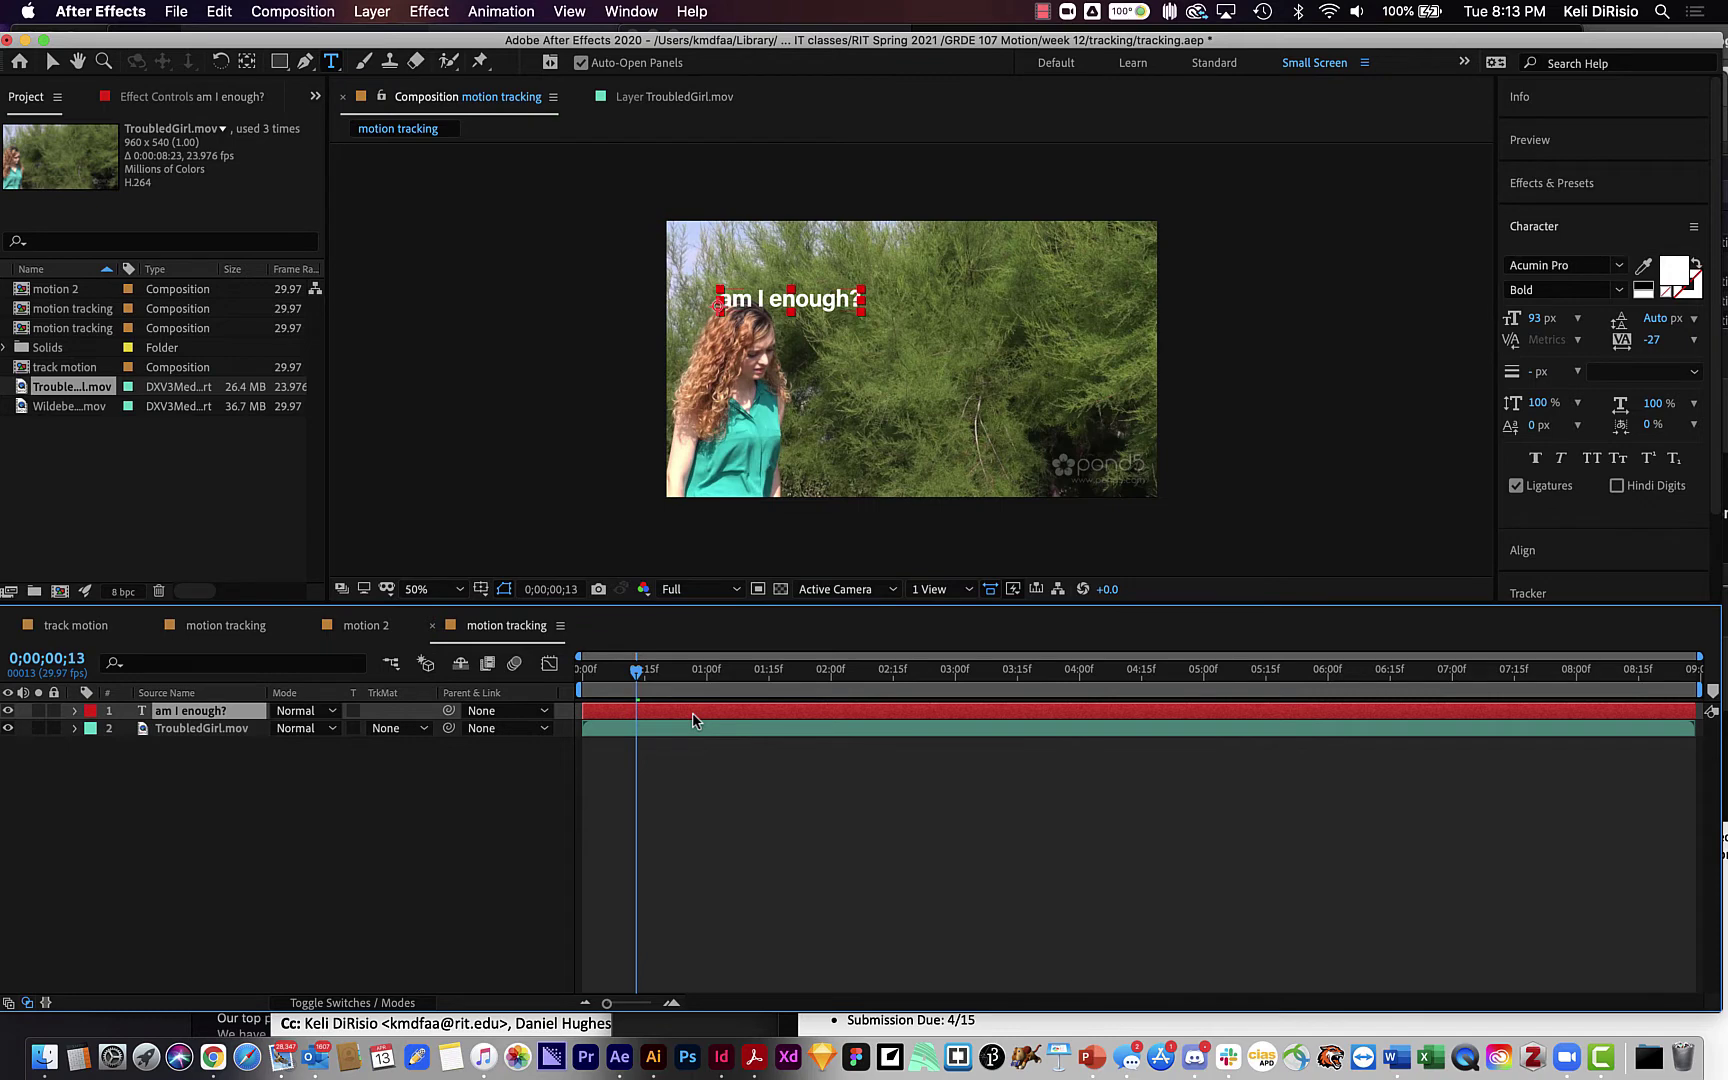
key(super+d)
triple_click(777, 300)
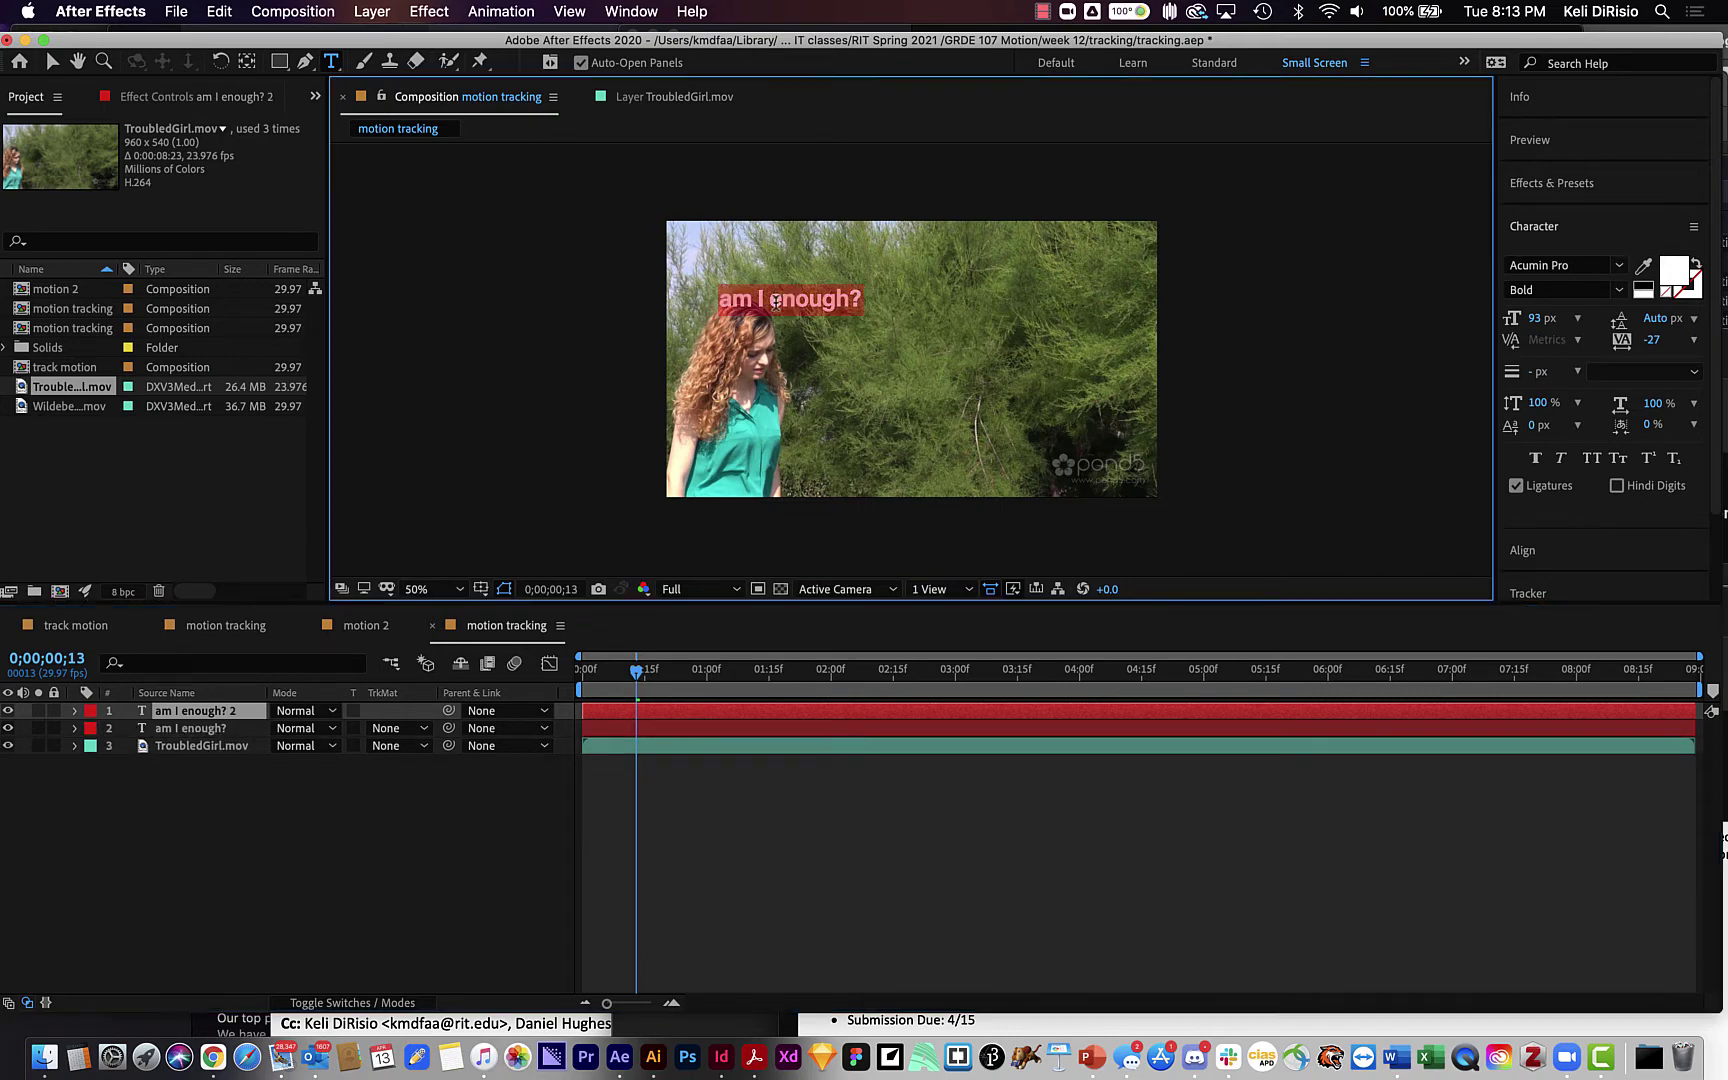
text(am I ready)
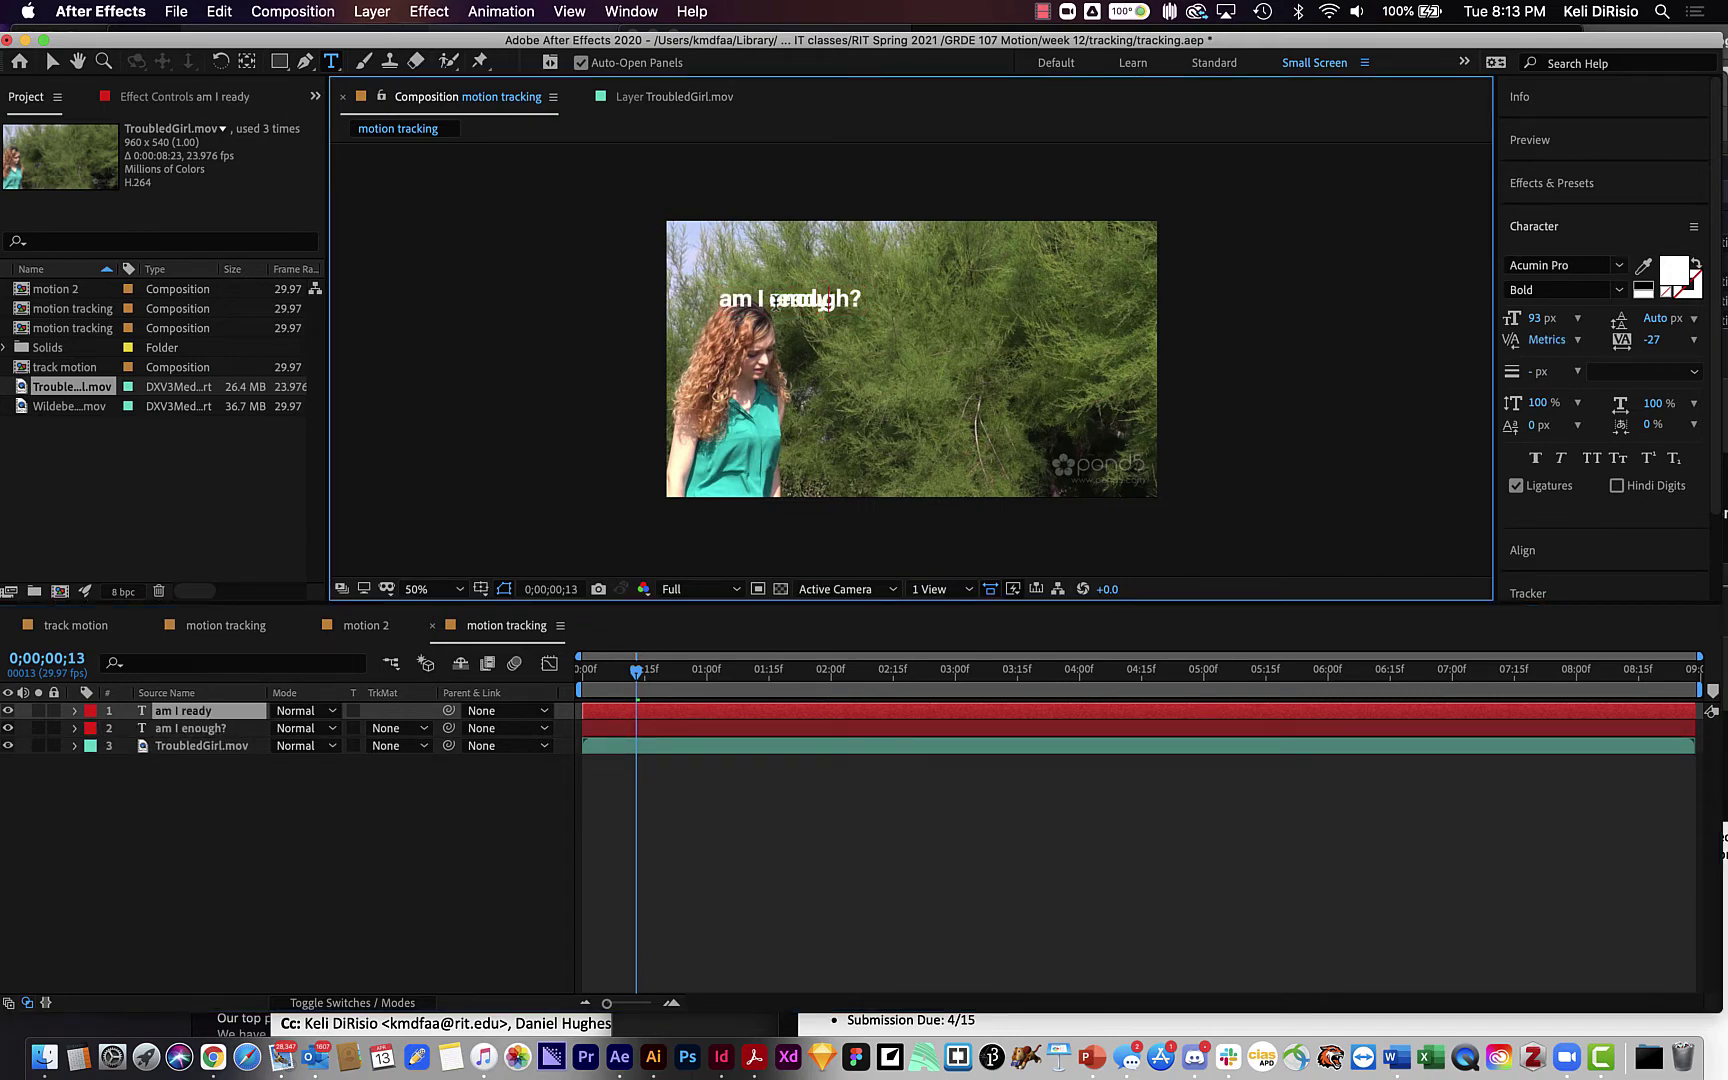
Step: Duplicate the "am I ready?" text layer and change the copy's wording to "am I good enough?"
click(667, 712)
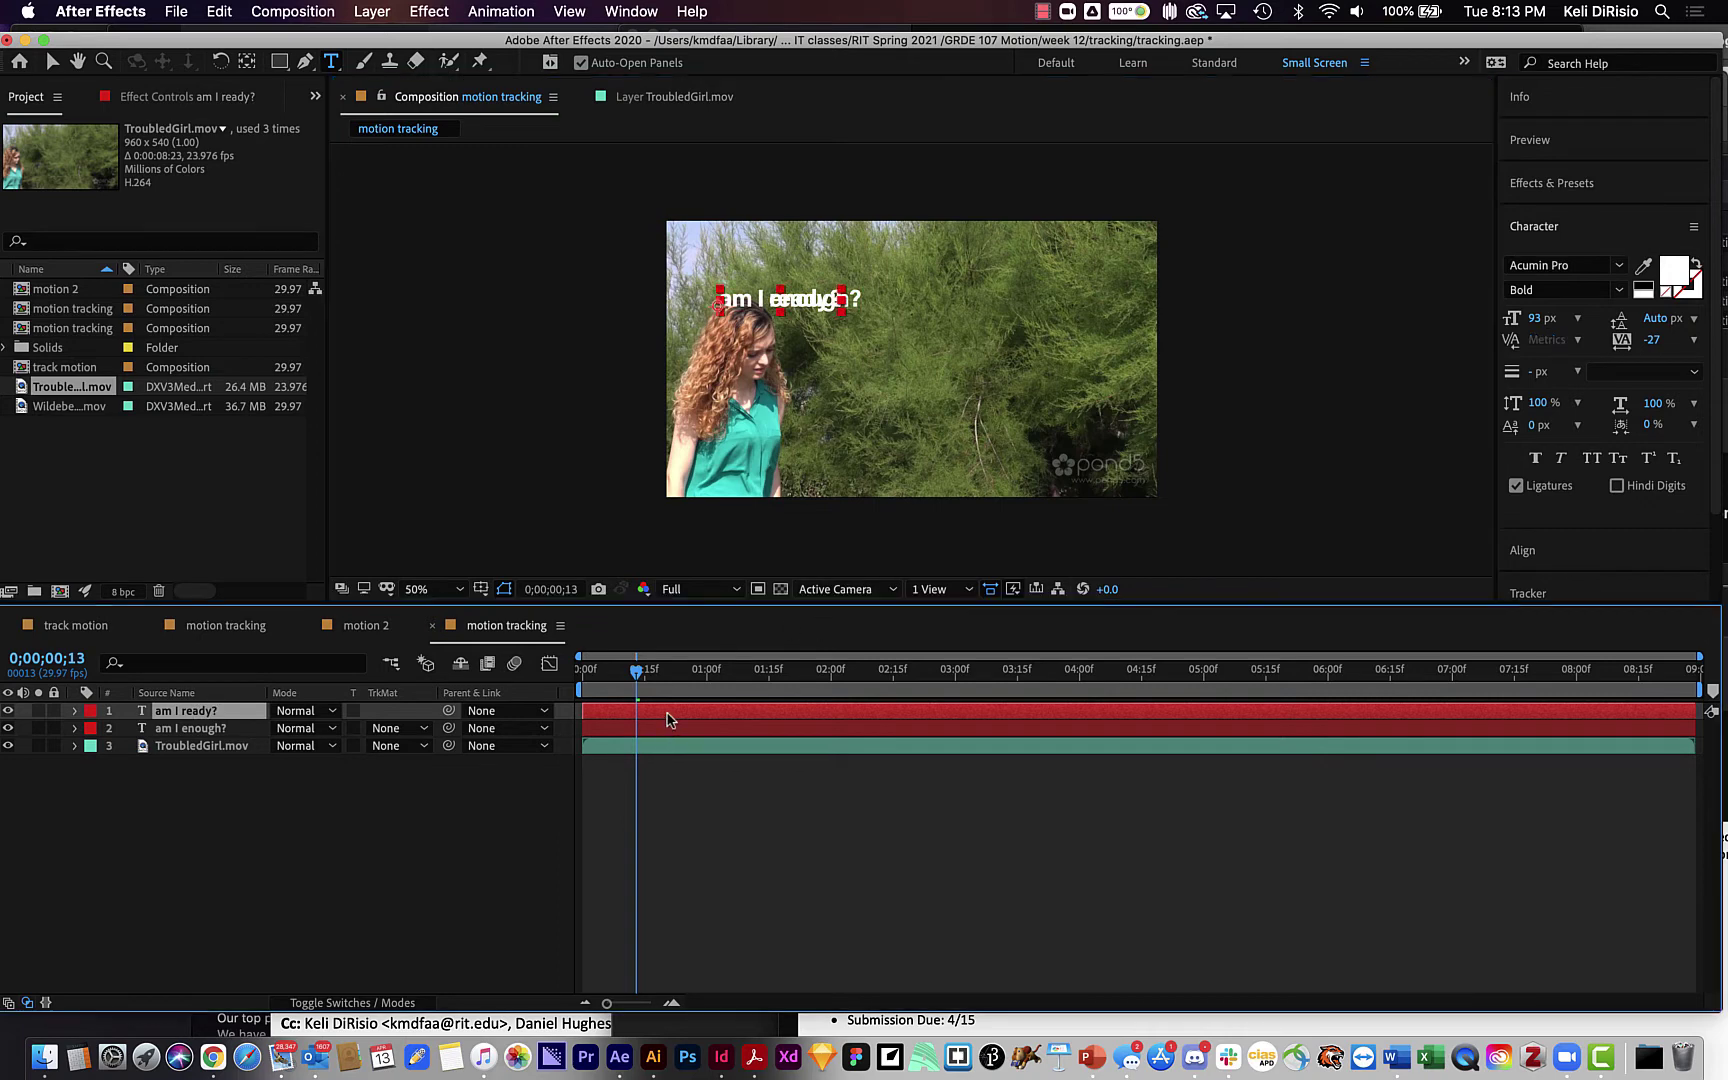
key(super+d)
triple_click(763, 297)
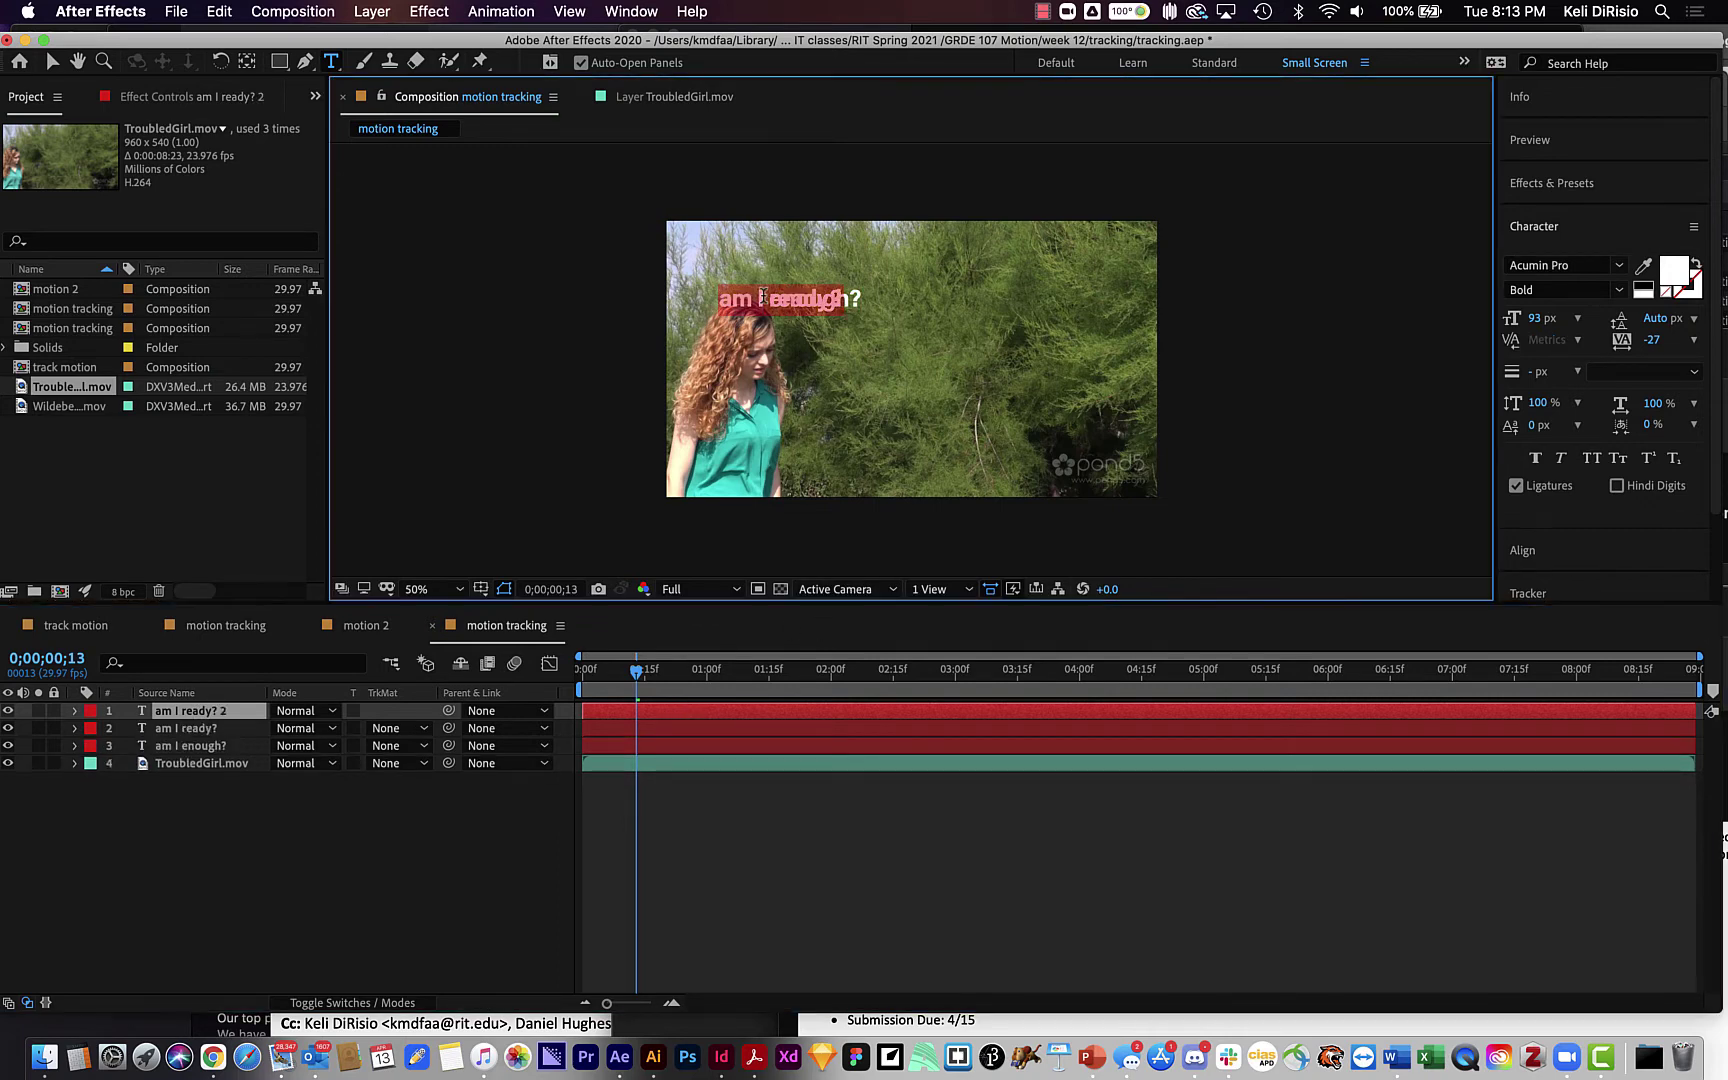
text(am)
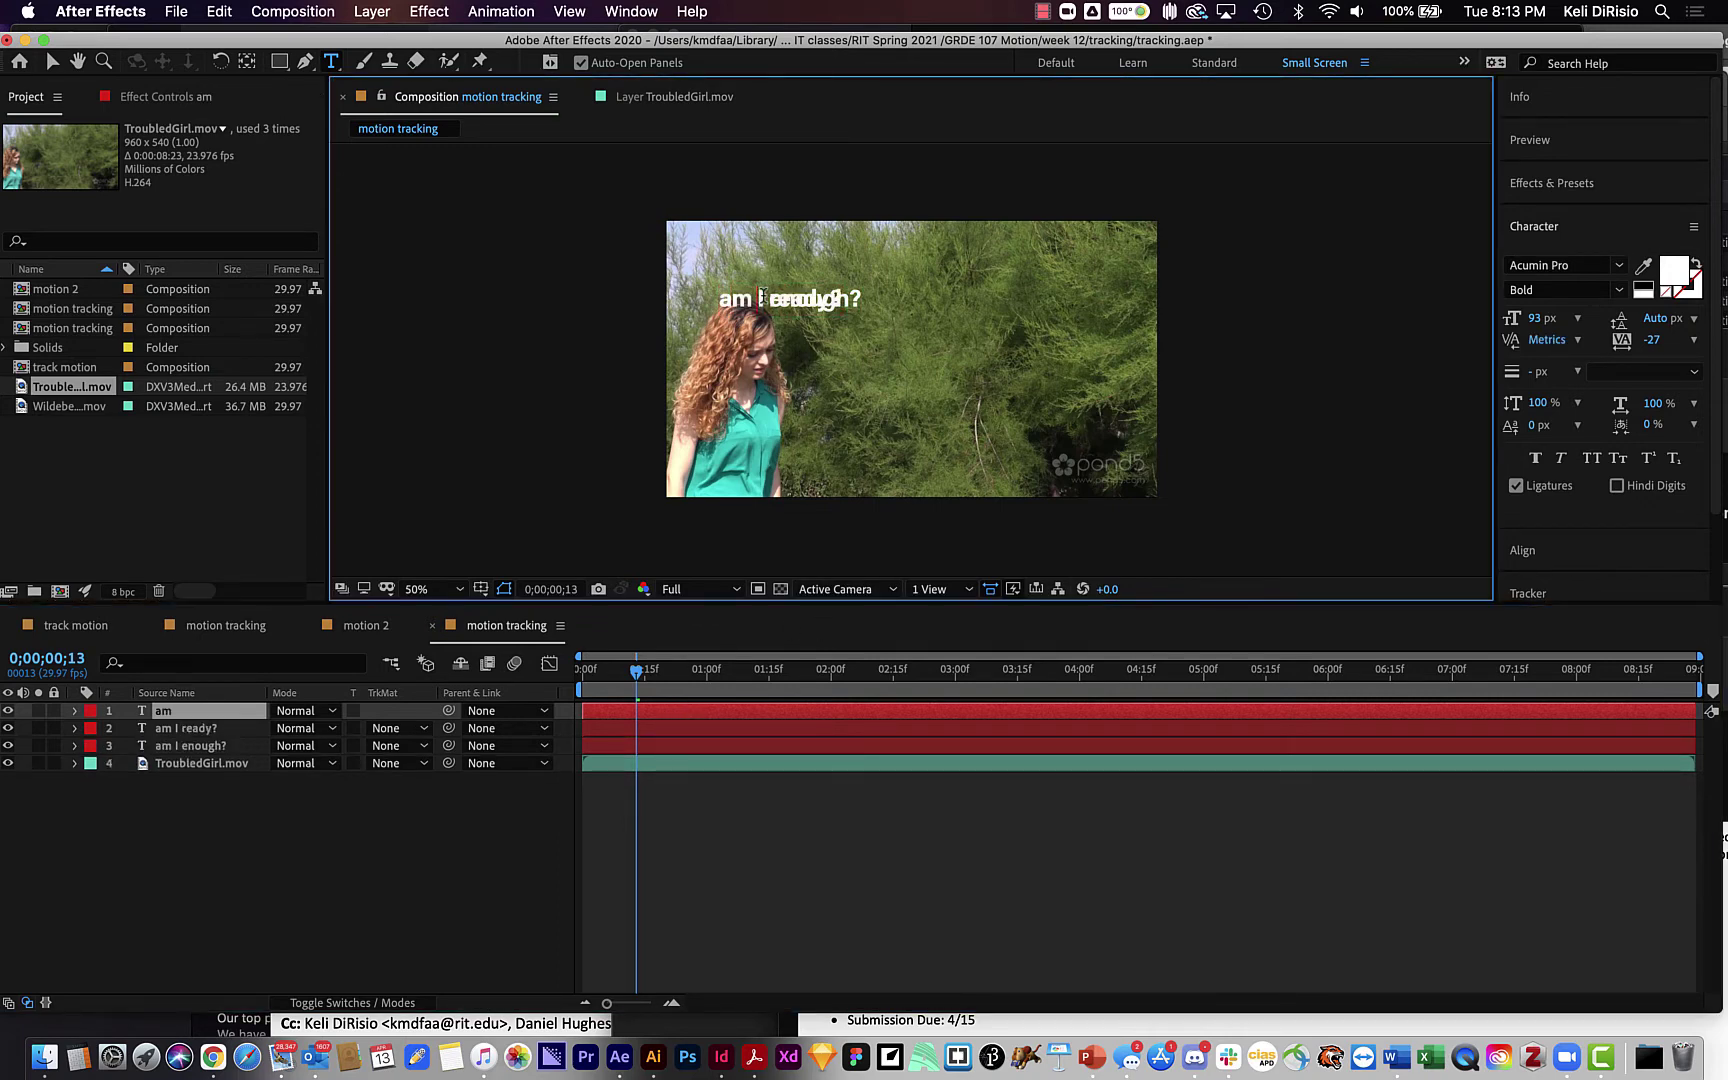
text( I good enough?)
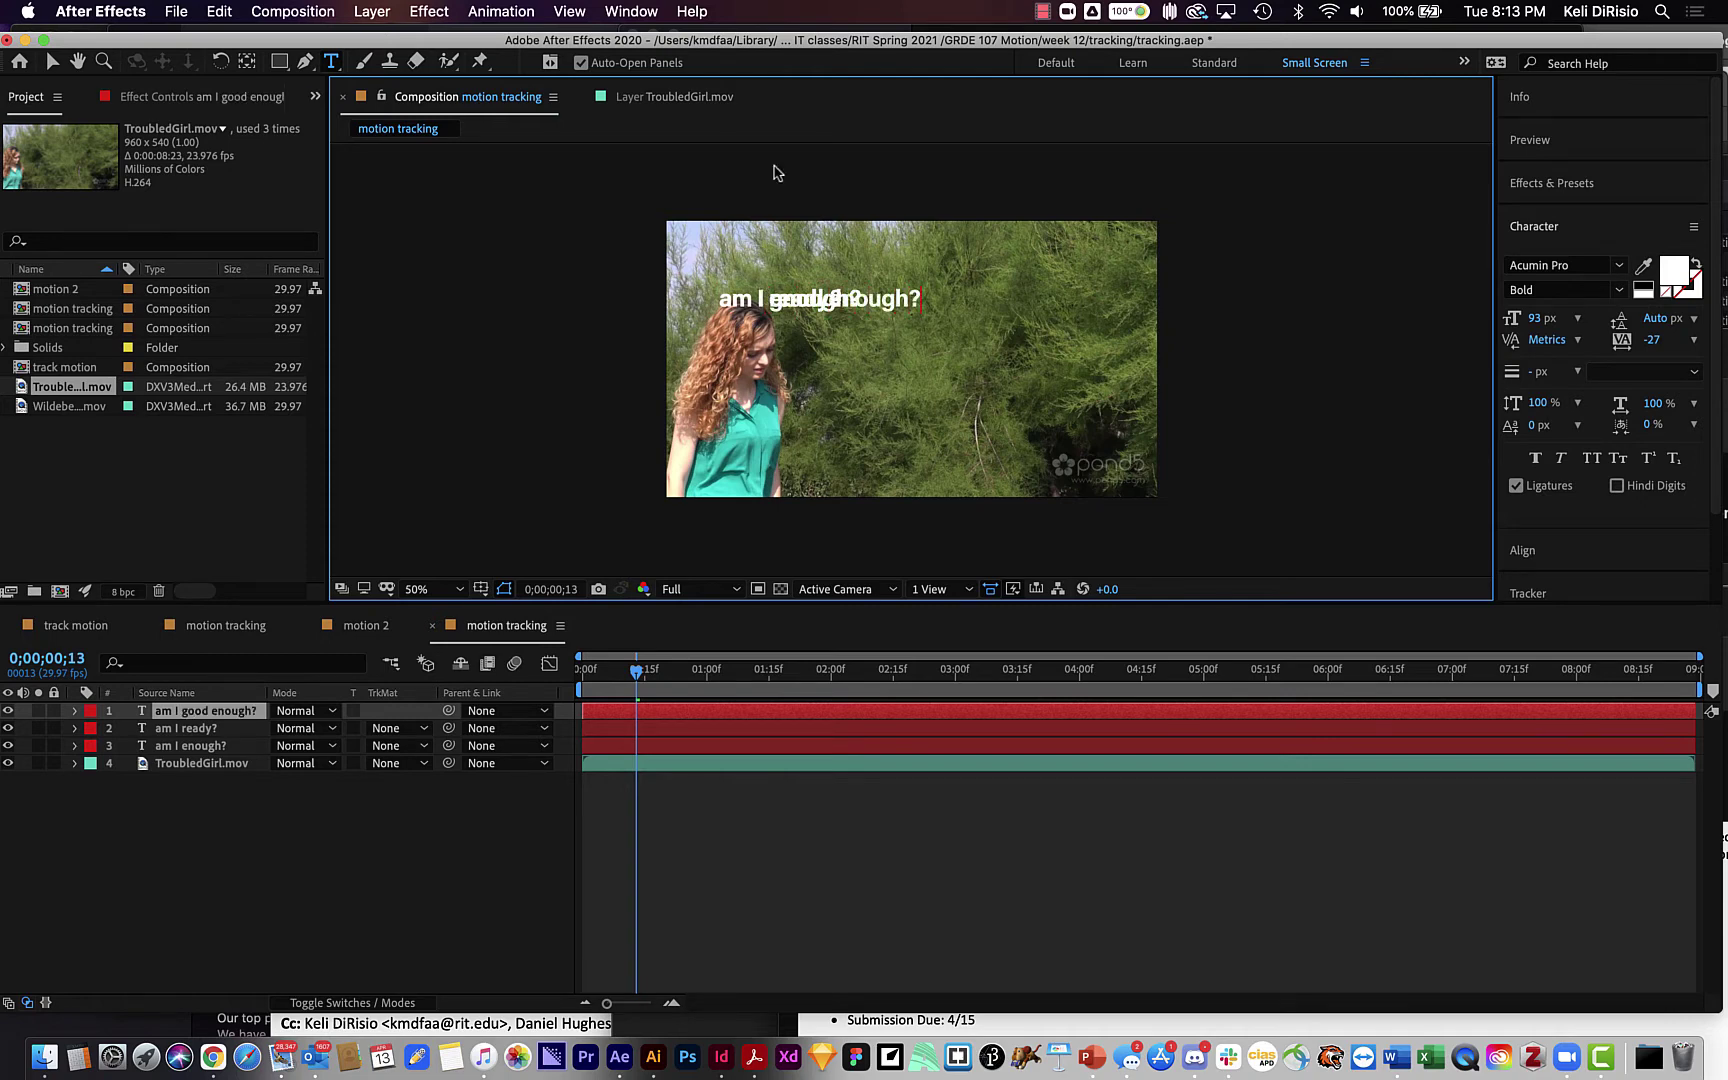
Step: At 0;00;03;24, spread the texts around the woman: "am I good enough?" in front of her face, "am I ready?" behind her and "am I enough?" above it
click(52, 62)
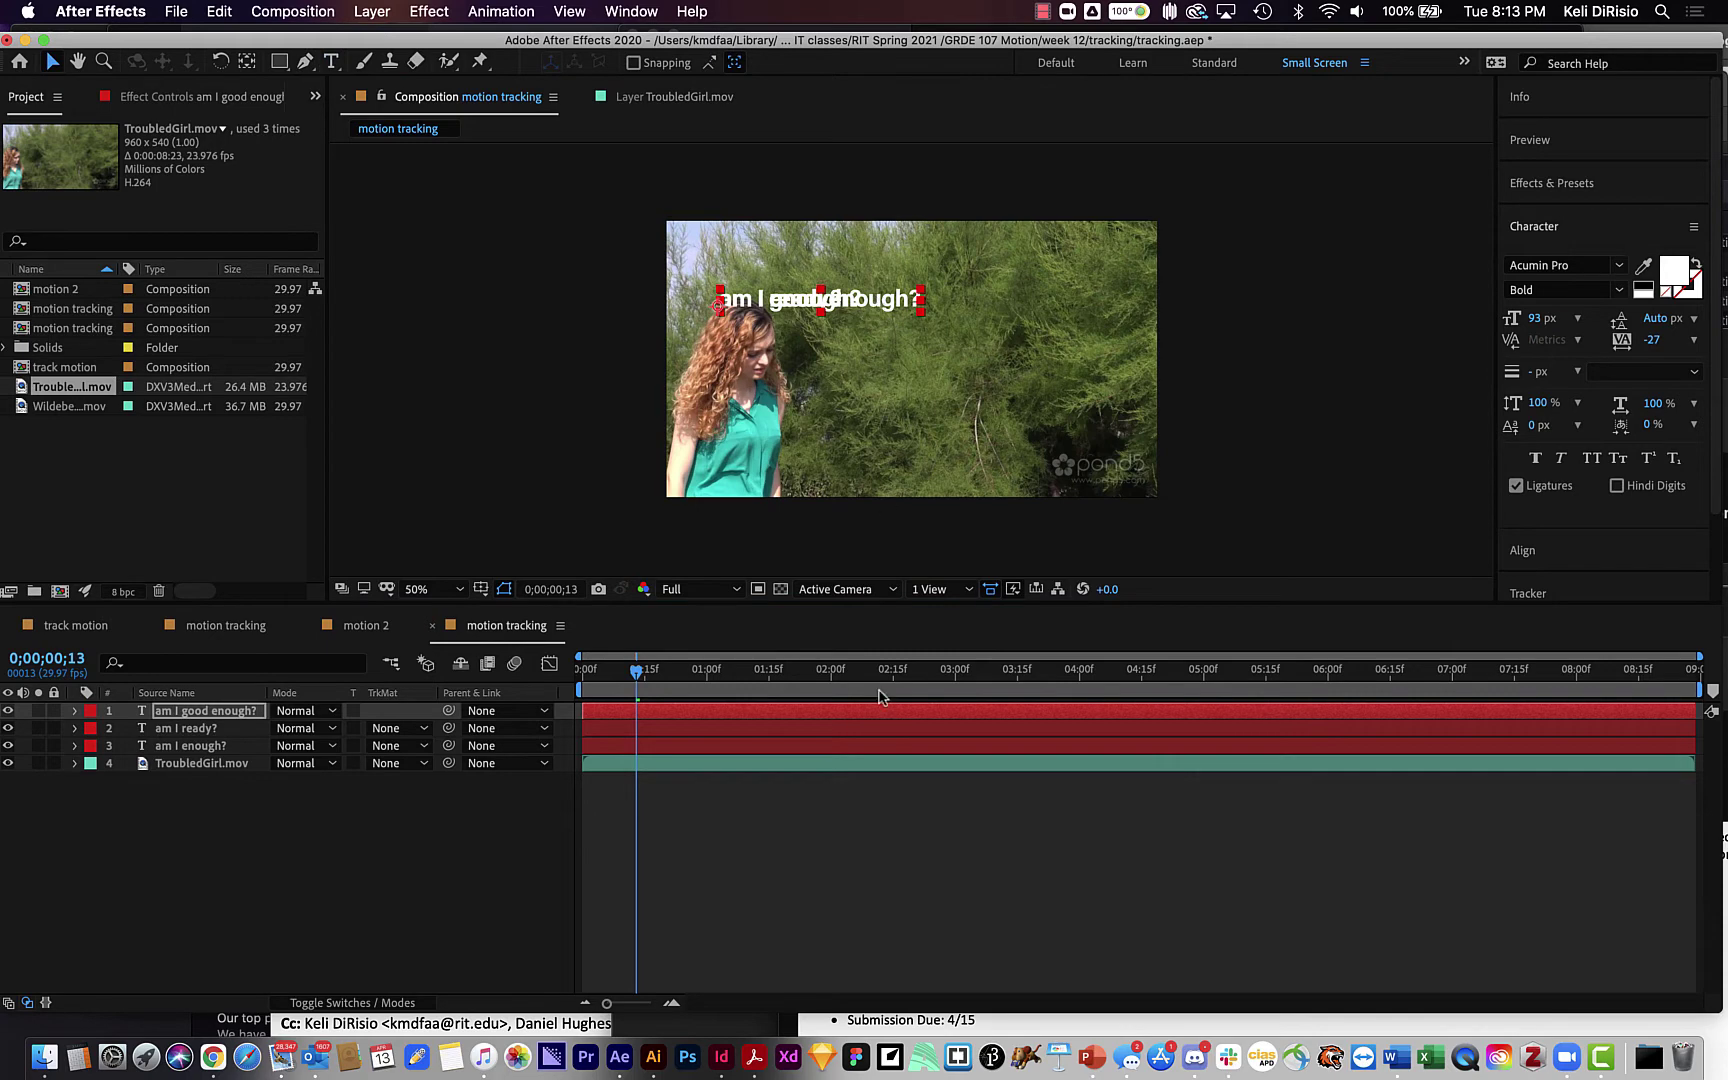
drag(884, 688, 1055, 678)
drag(857, 310, 1148, 362)
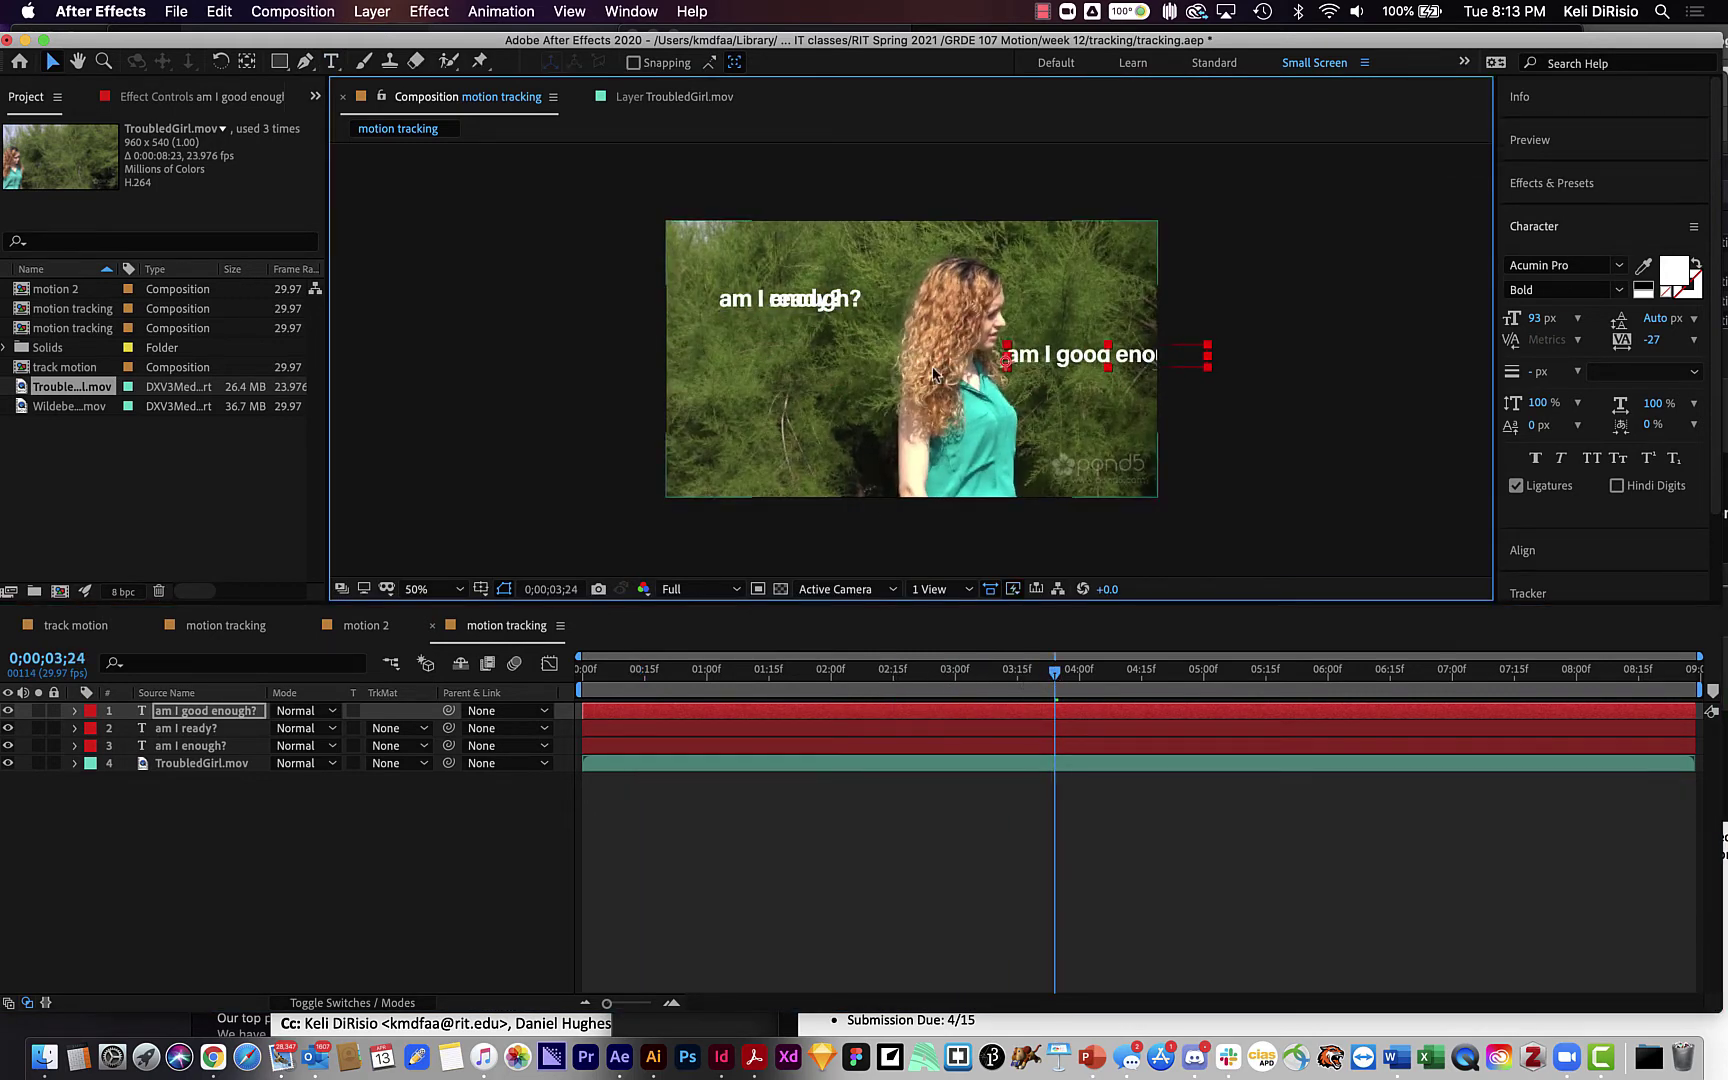
drag(790, 298, 800, 364)
click(797, 280)
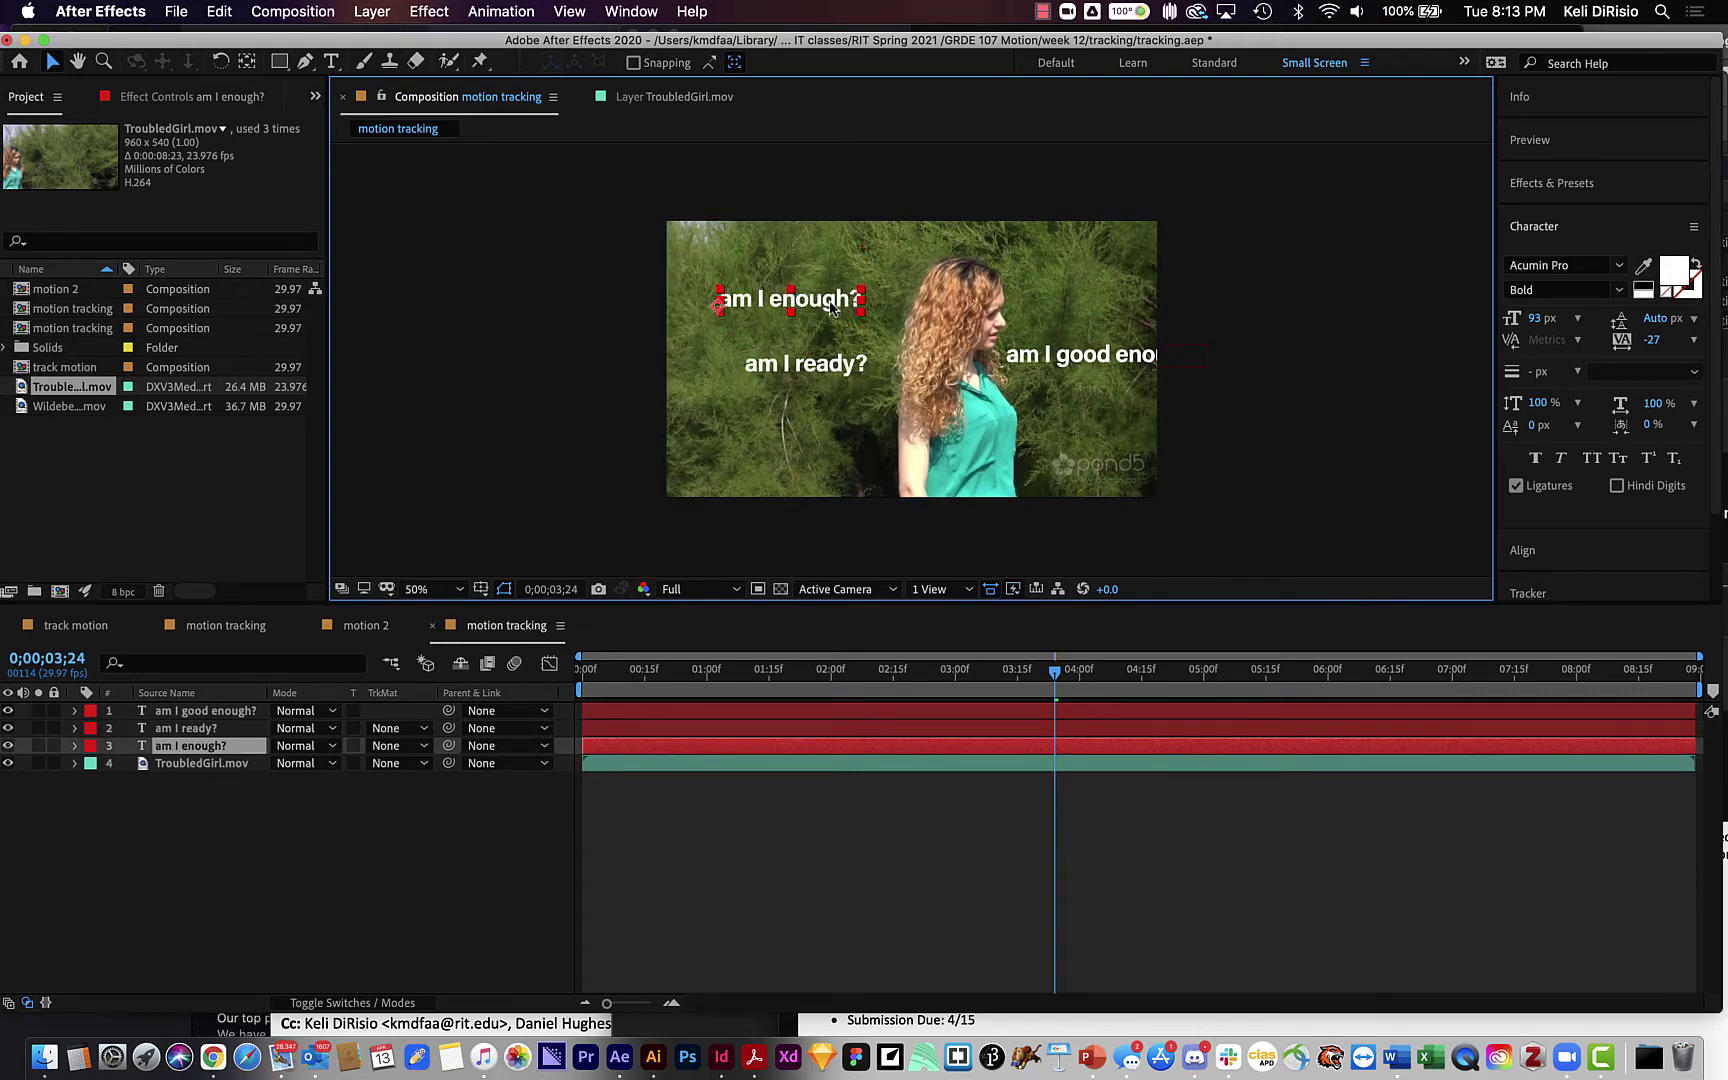
drag(769, 282, 825, 249)
Step: Reduce the font size of all three text layers to 59 px
shift+click(1068, 368)
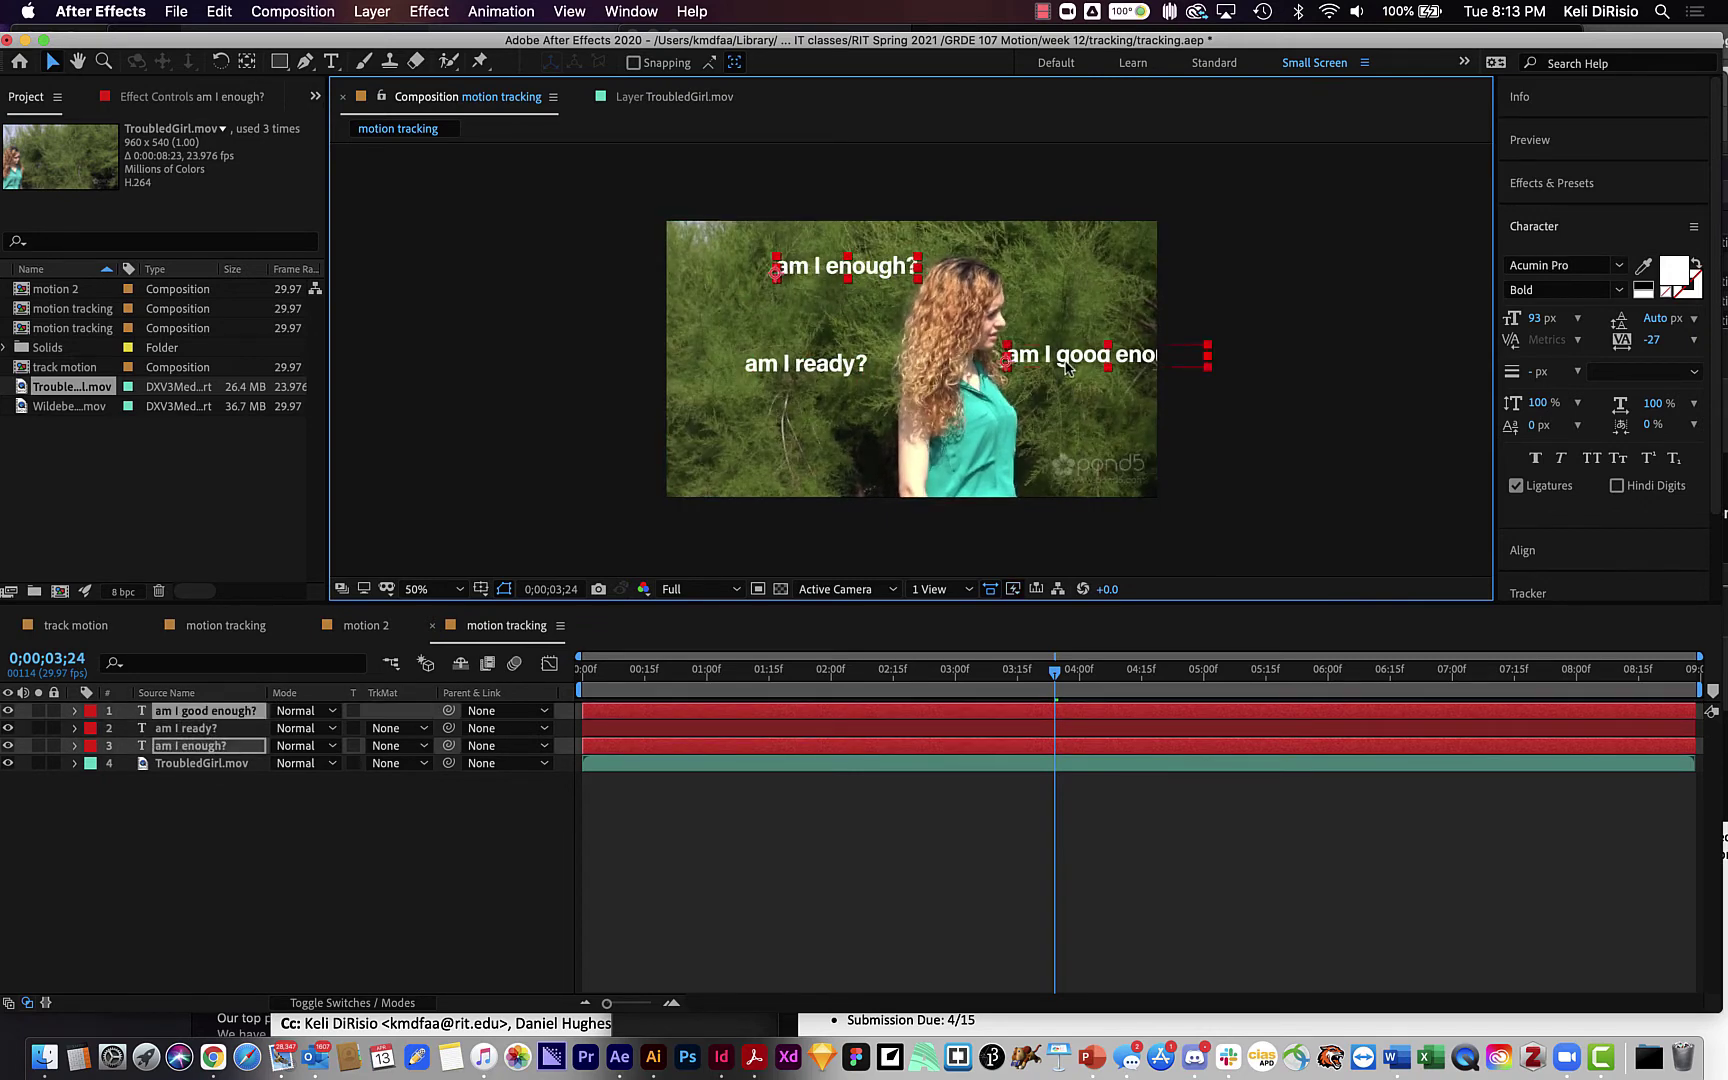
shift+click(820, 372)
drag(1538, 328, 1505, 326)
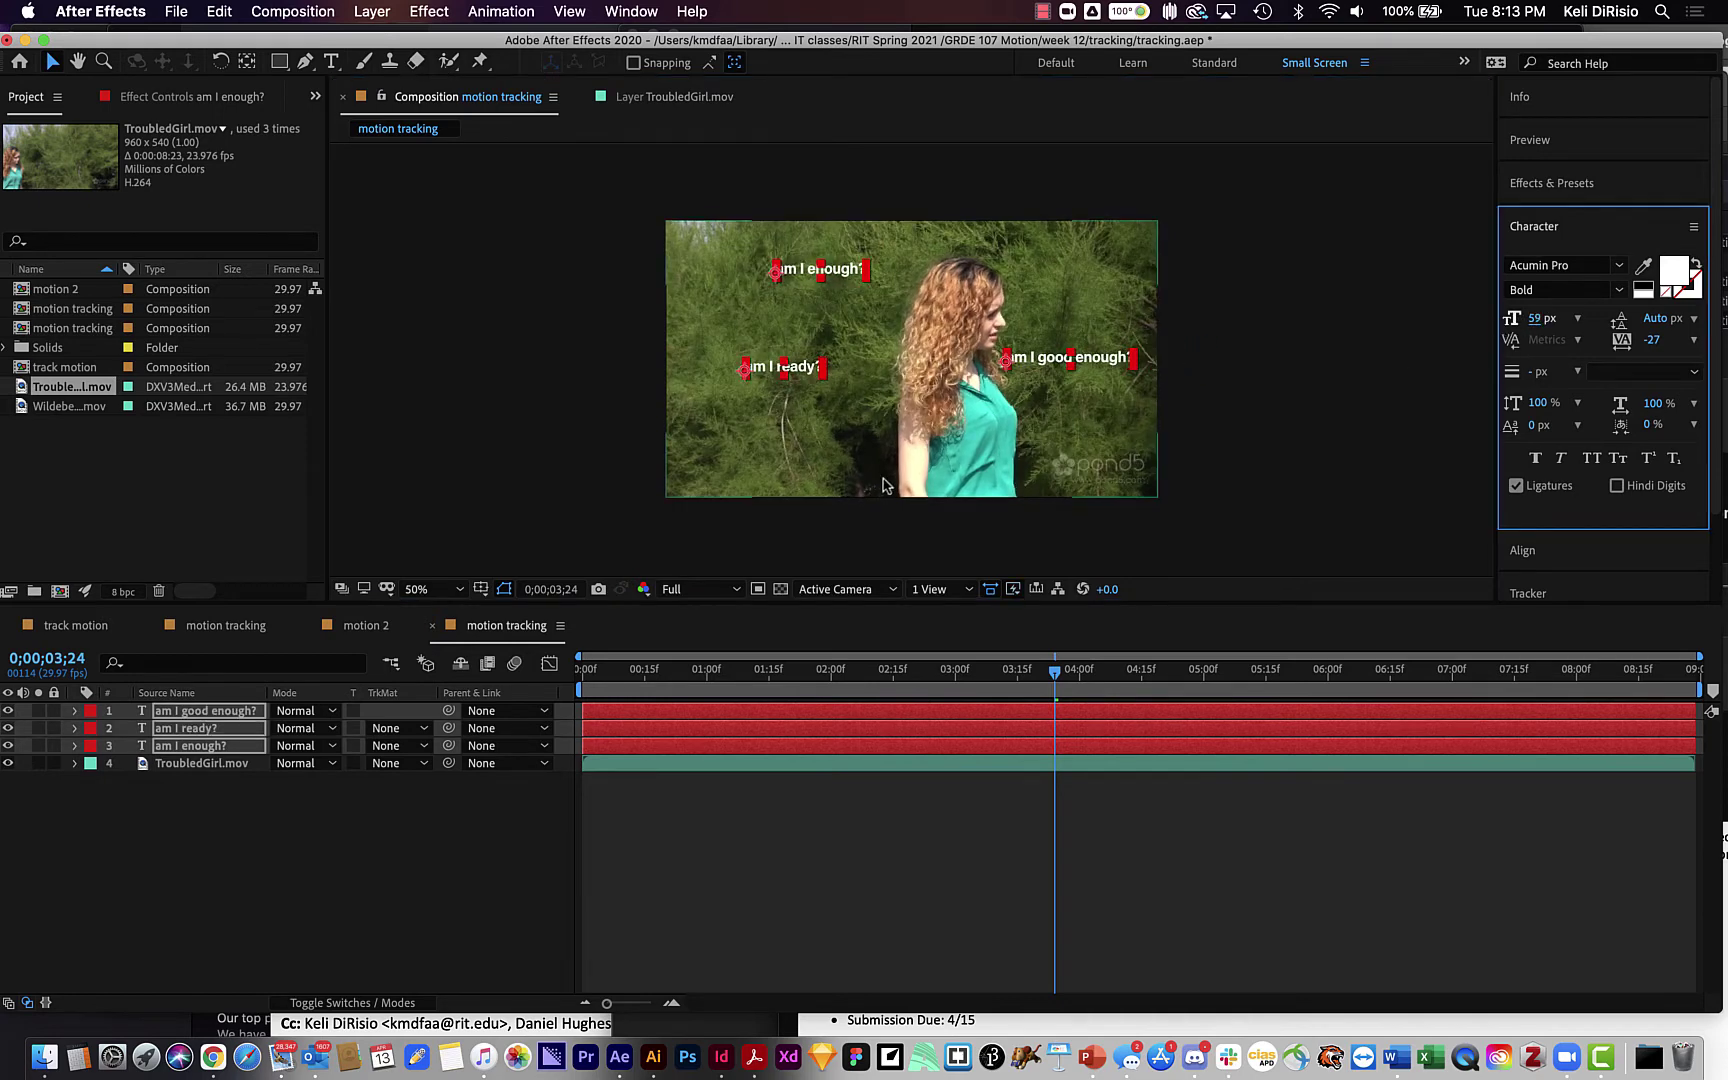
Step: Move the "am I ready?" and "am I enough?" texts closer to the woman's head
click(930, 432)
drag(803, 385, 858, 366)
click(822, 268)
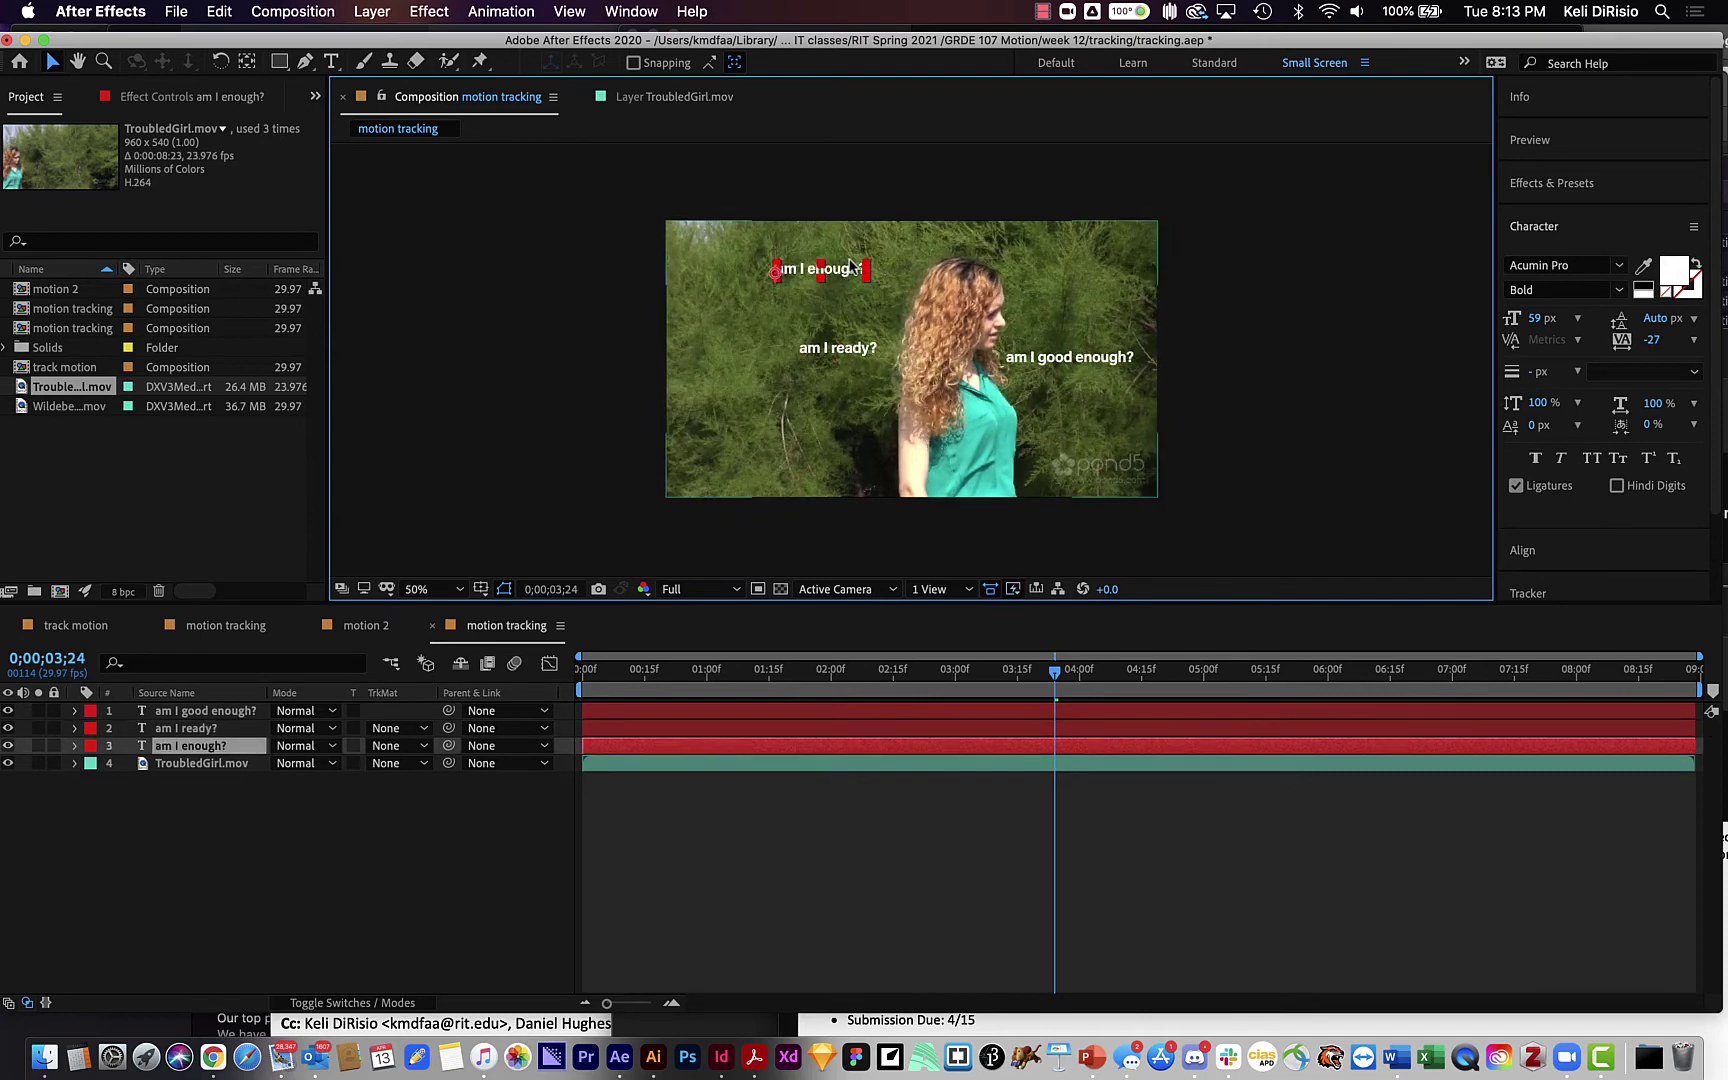
drag(857, 270, 911, 262)
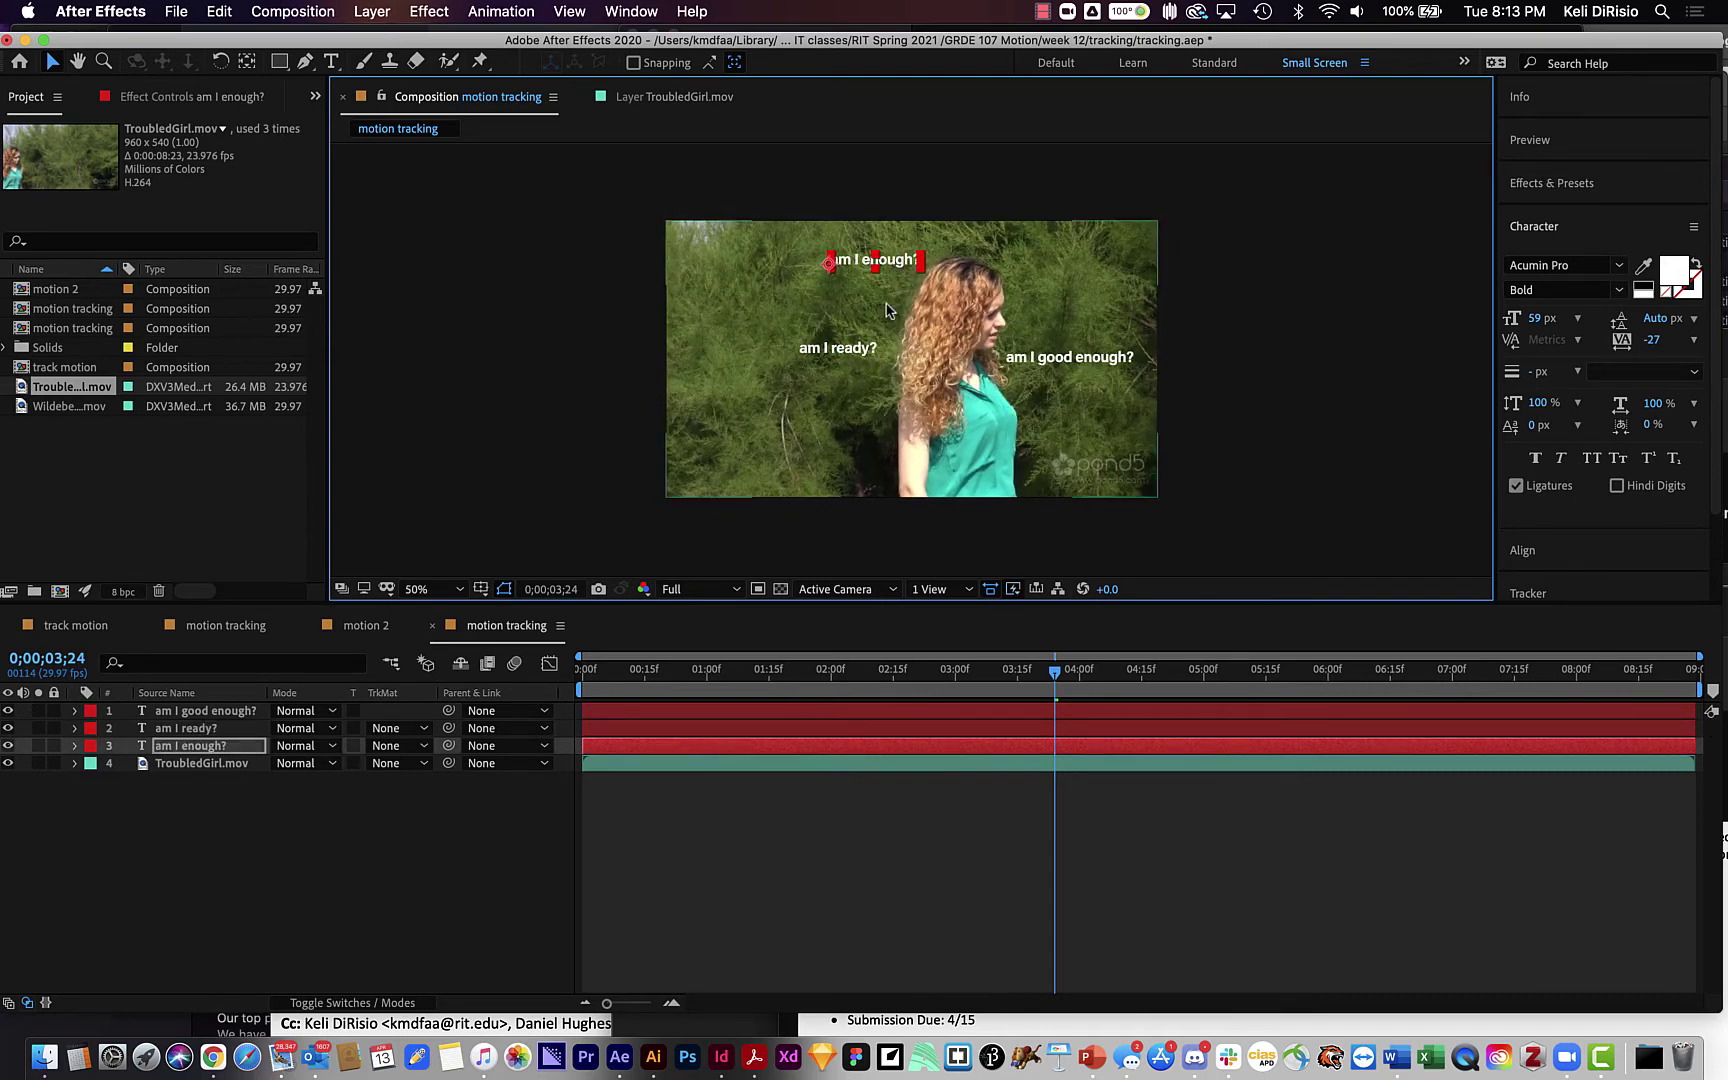
Step: Play the composition from the beginning to check how the texts sit against the moving woman, and return to the first frame
drag(1055, 672, 1225, 670)
key(Home)
key(space)
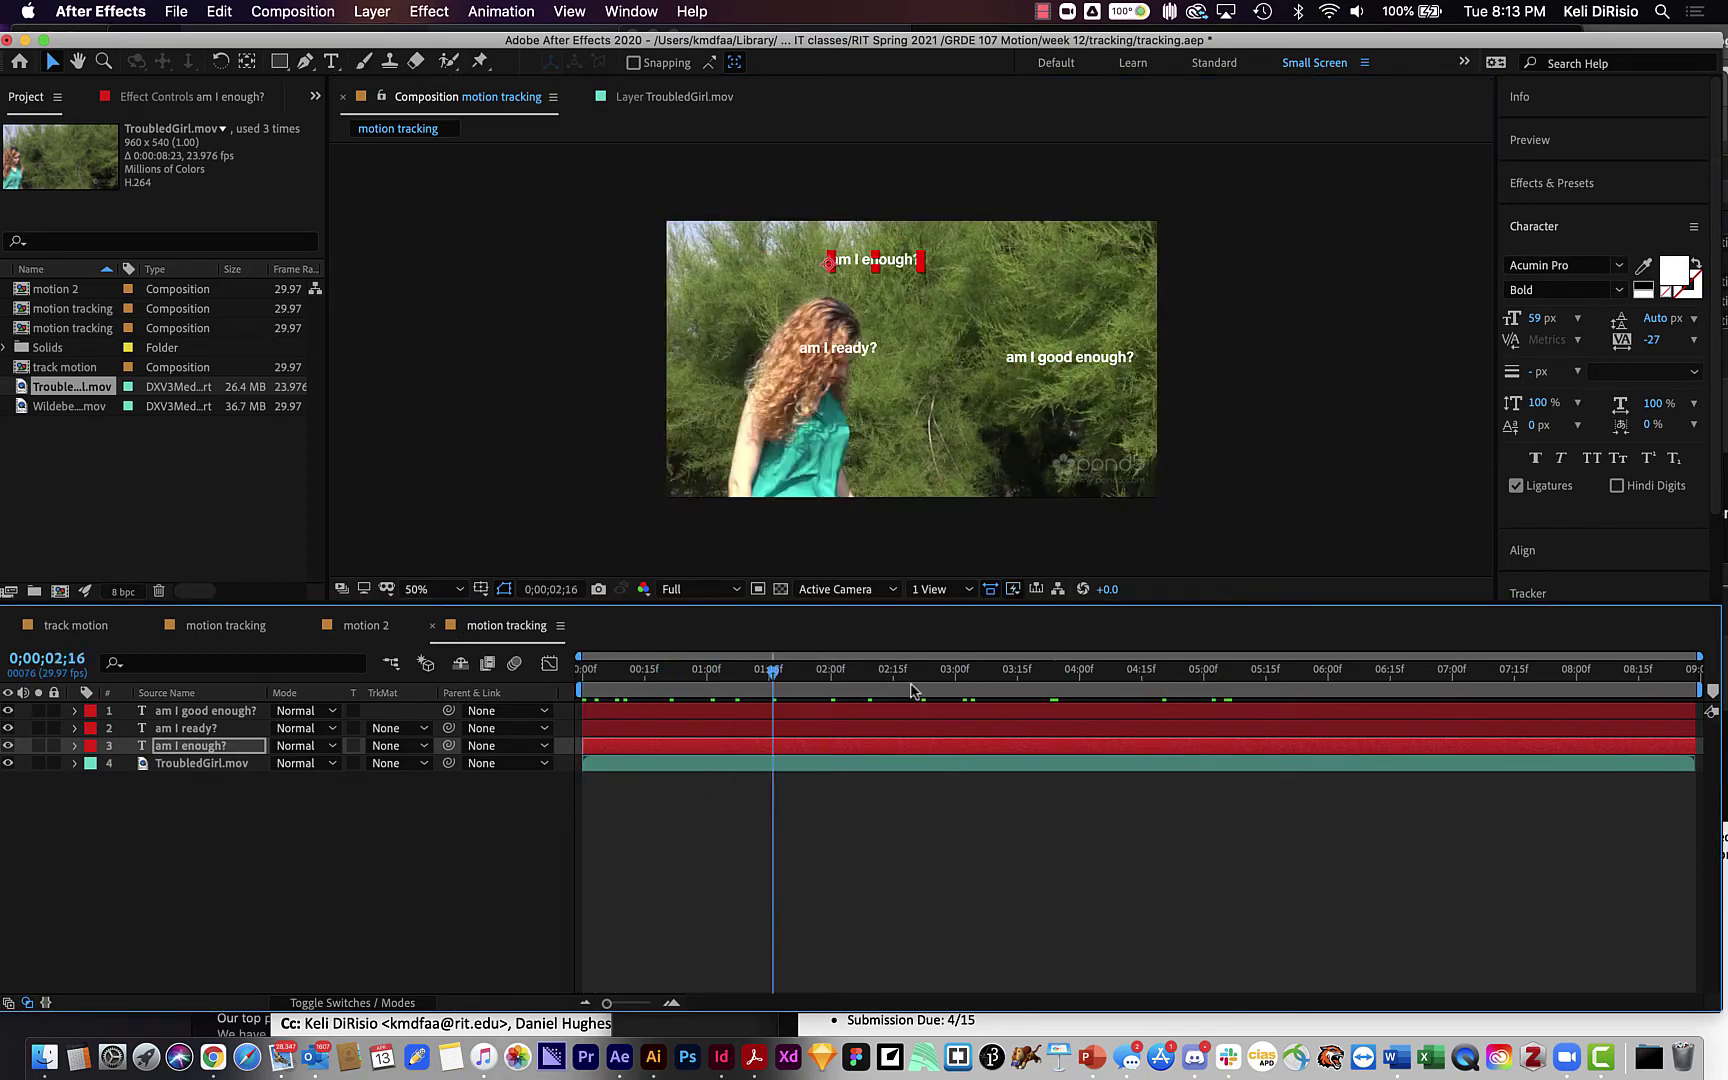
key(space)
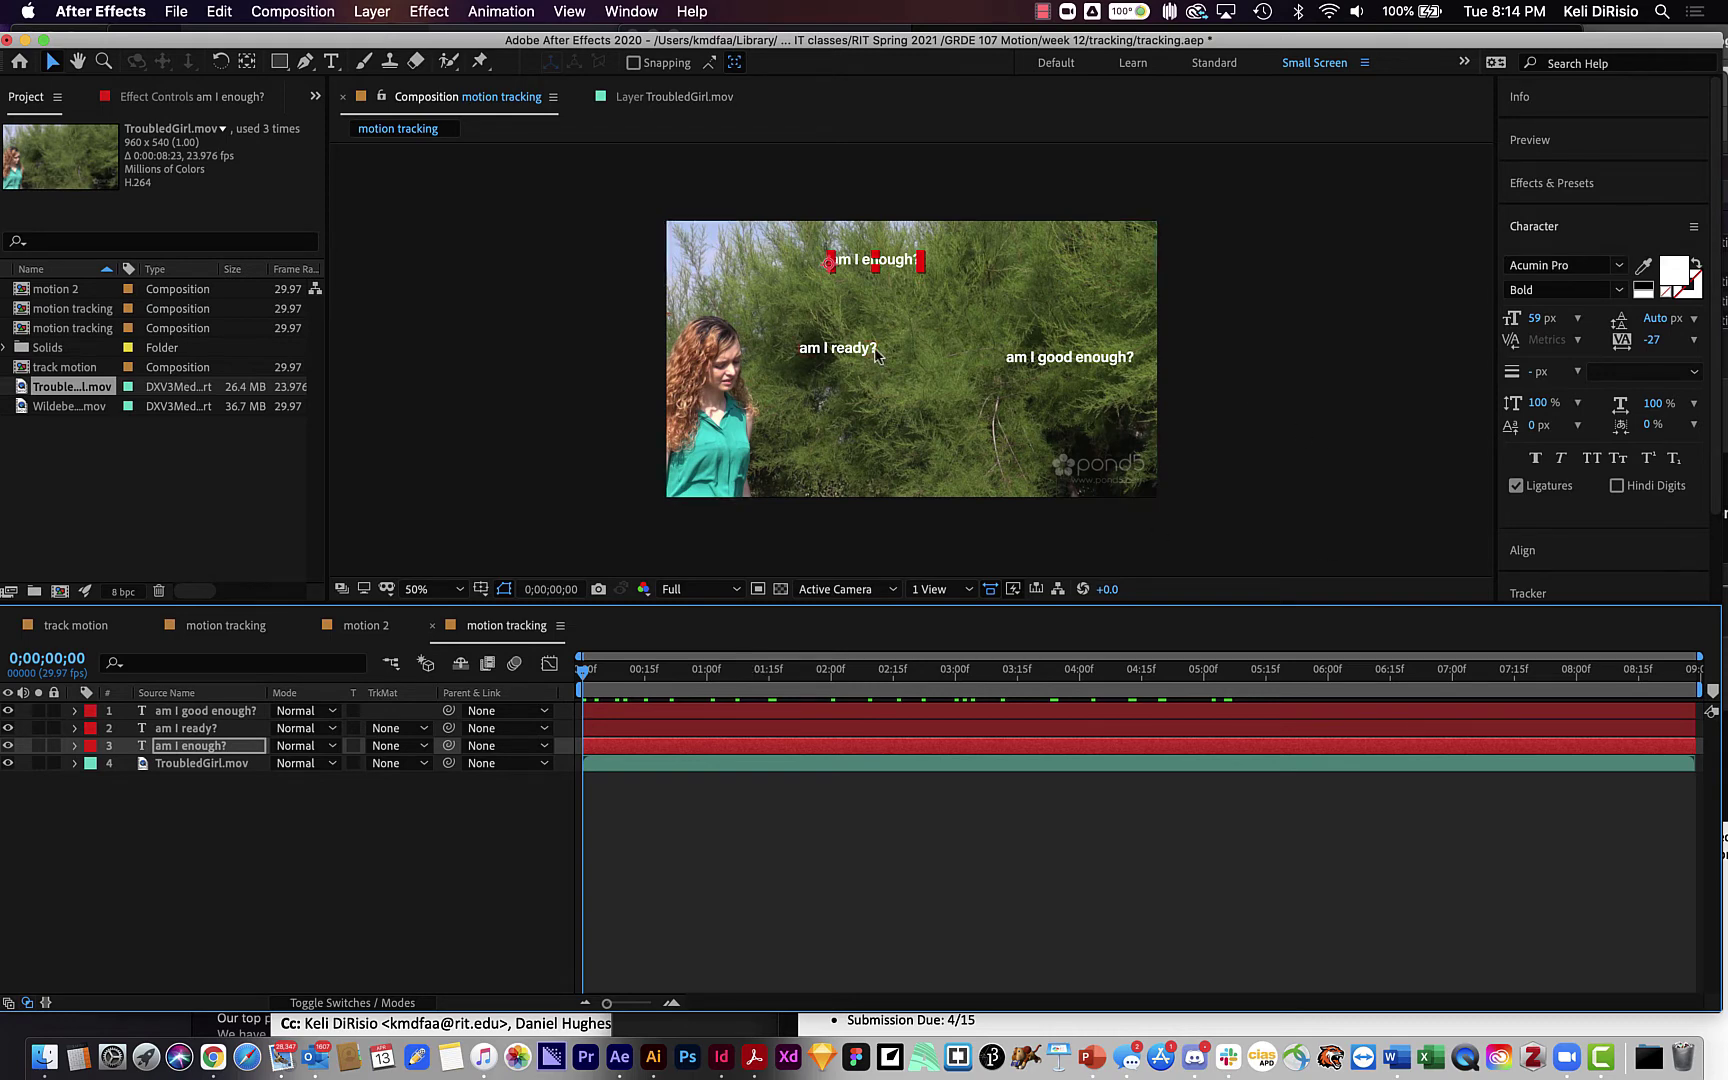
key(period)
key(comma)
Step: Open the TroubledGirl.mov layer view with that layer selected so its Tracker 1 settings are available for editing
click(698, 765)
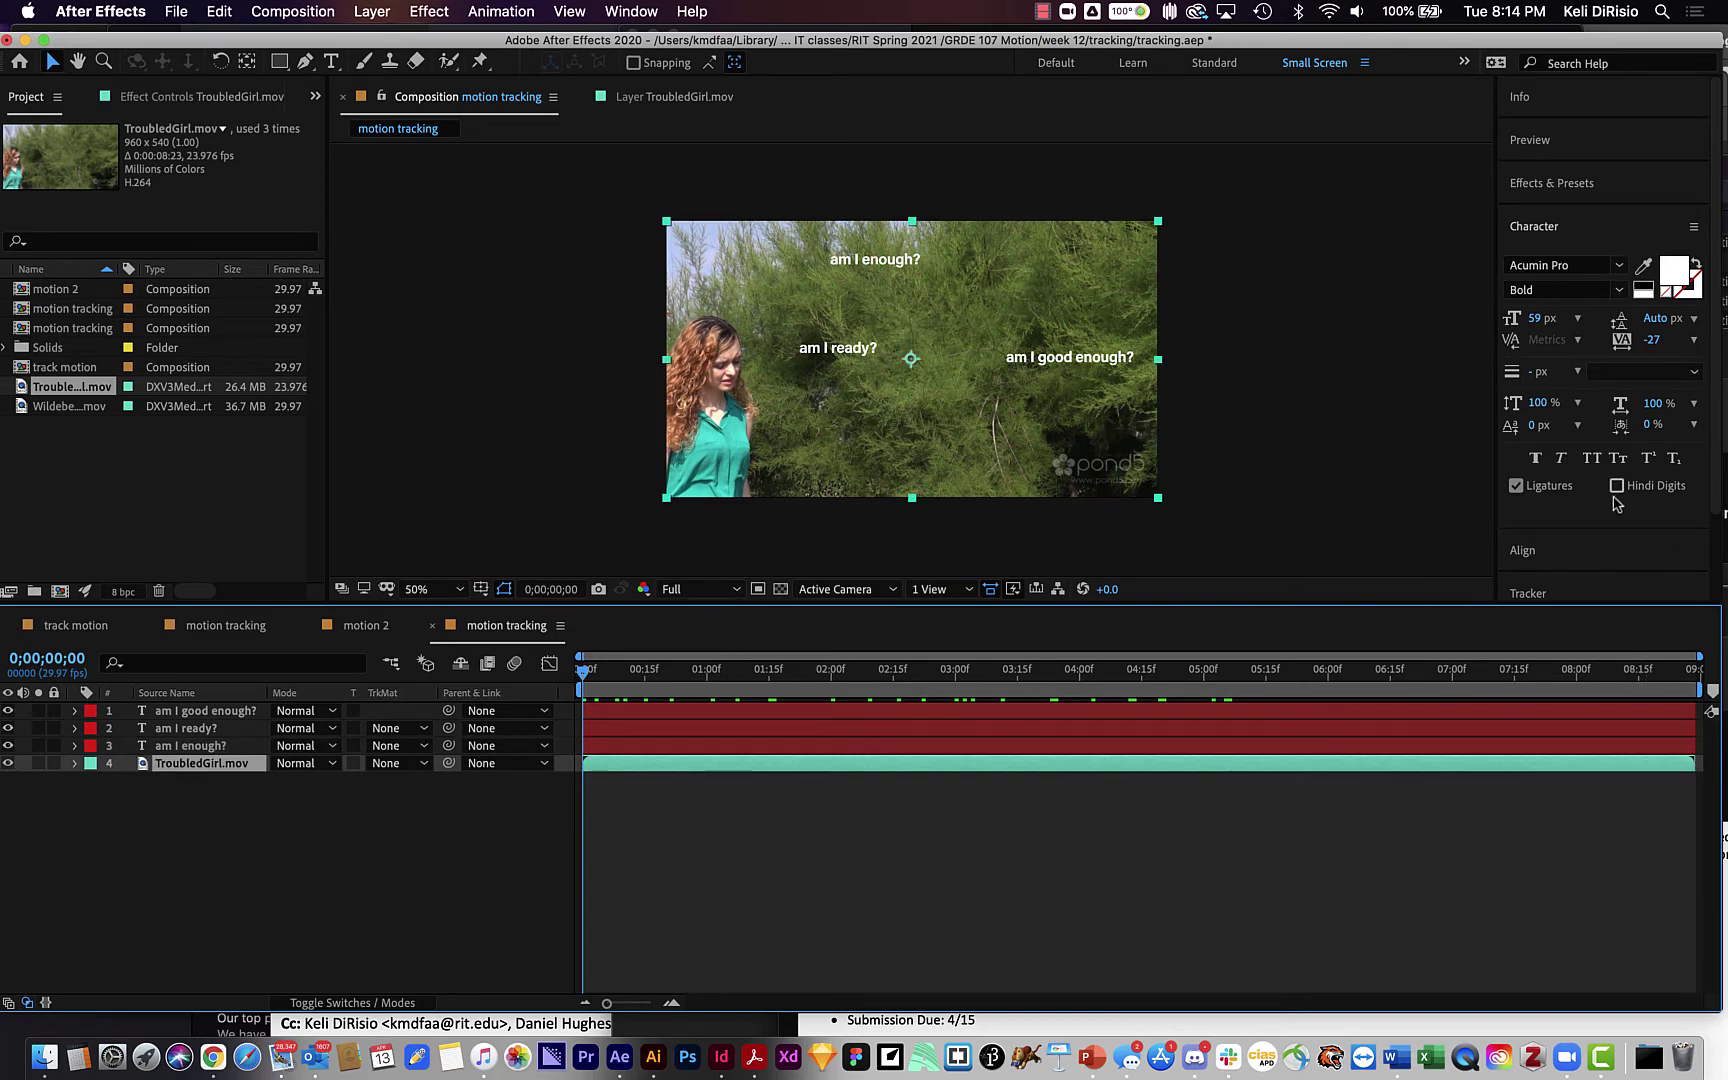
click(1560, 592)
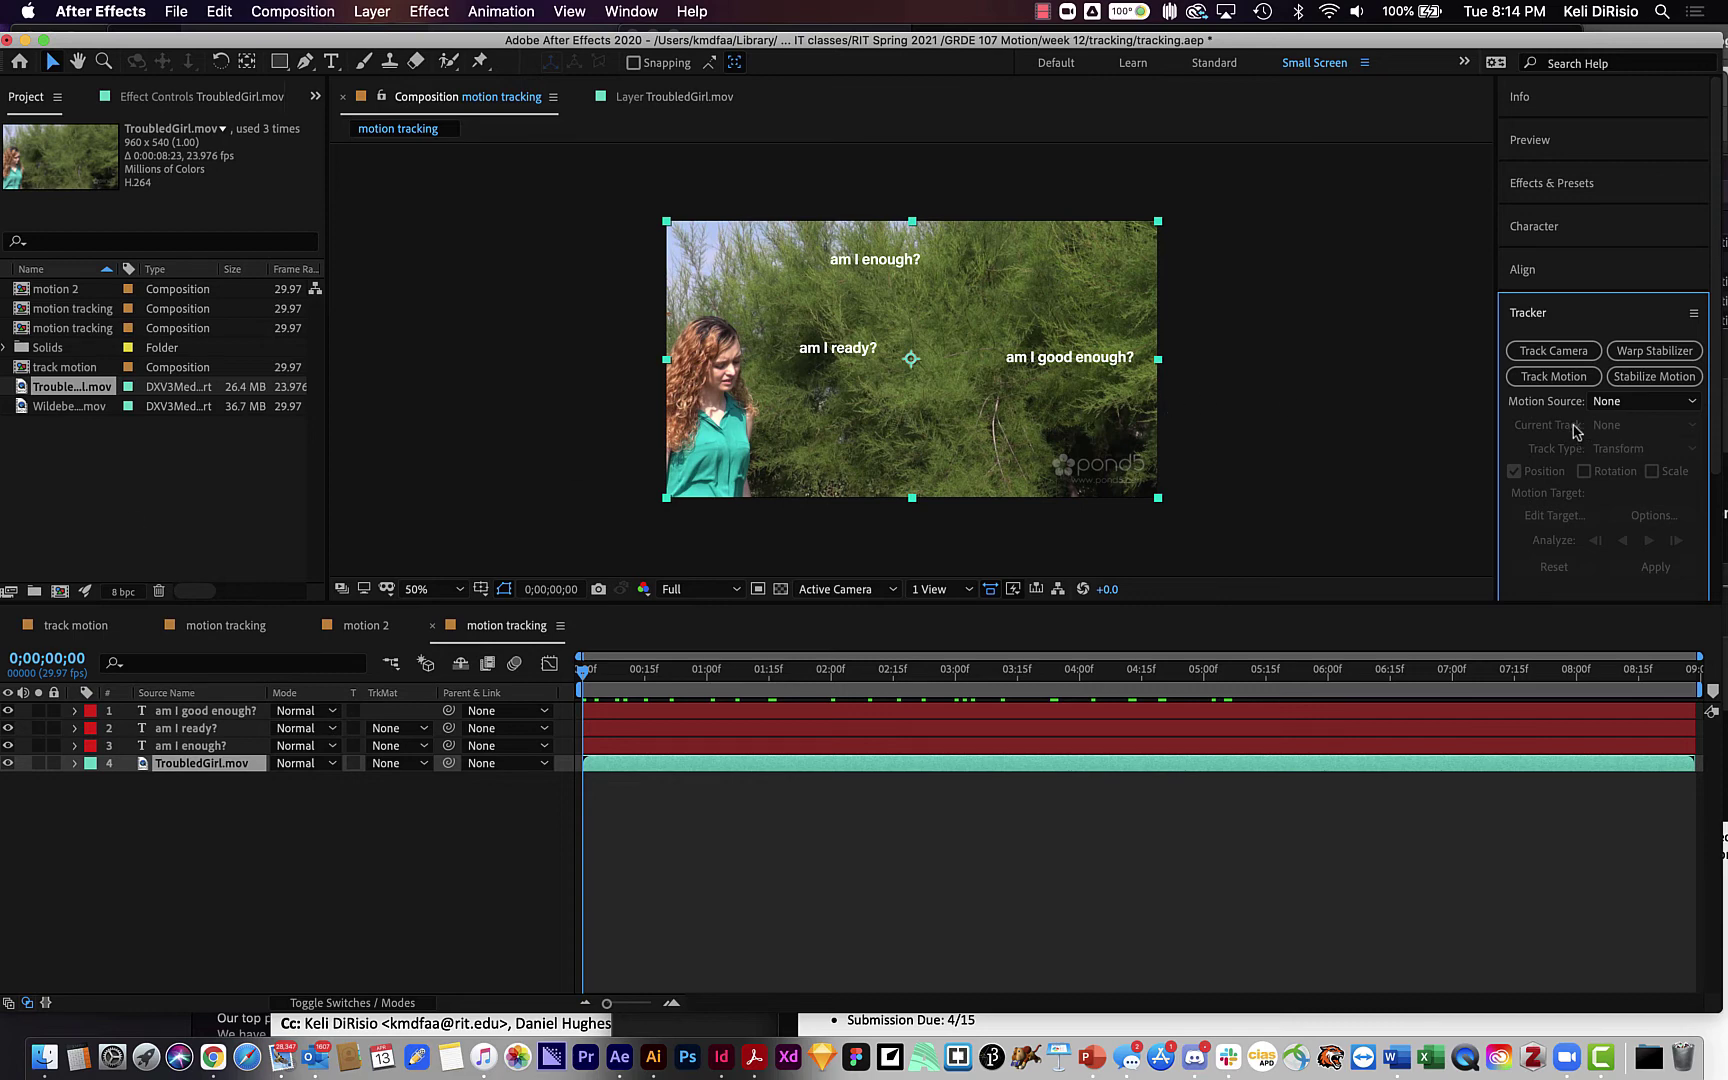
click(1648, 410)
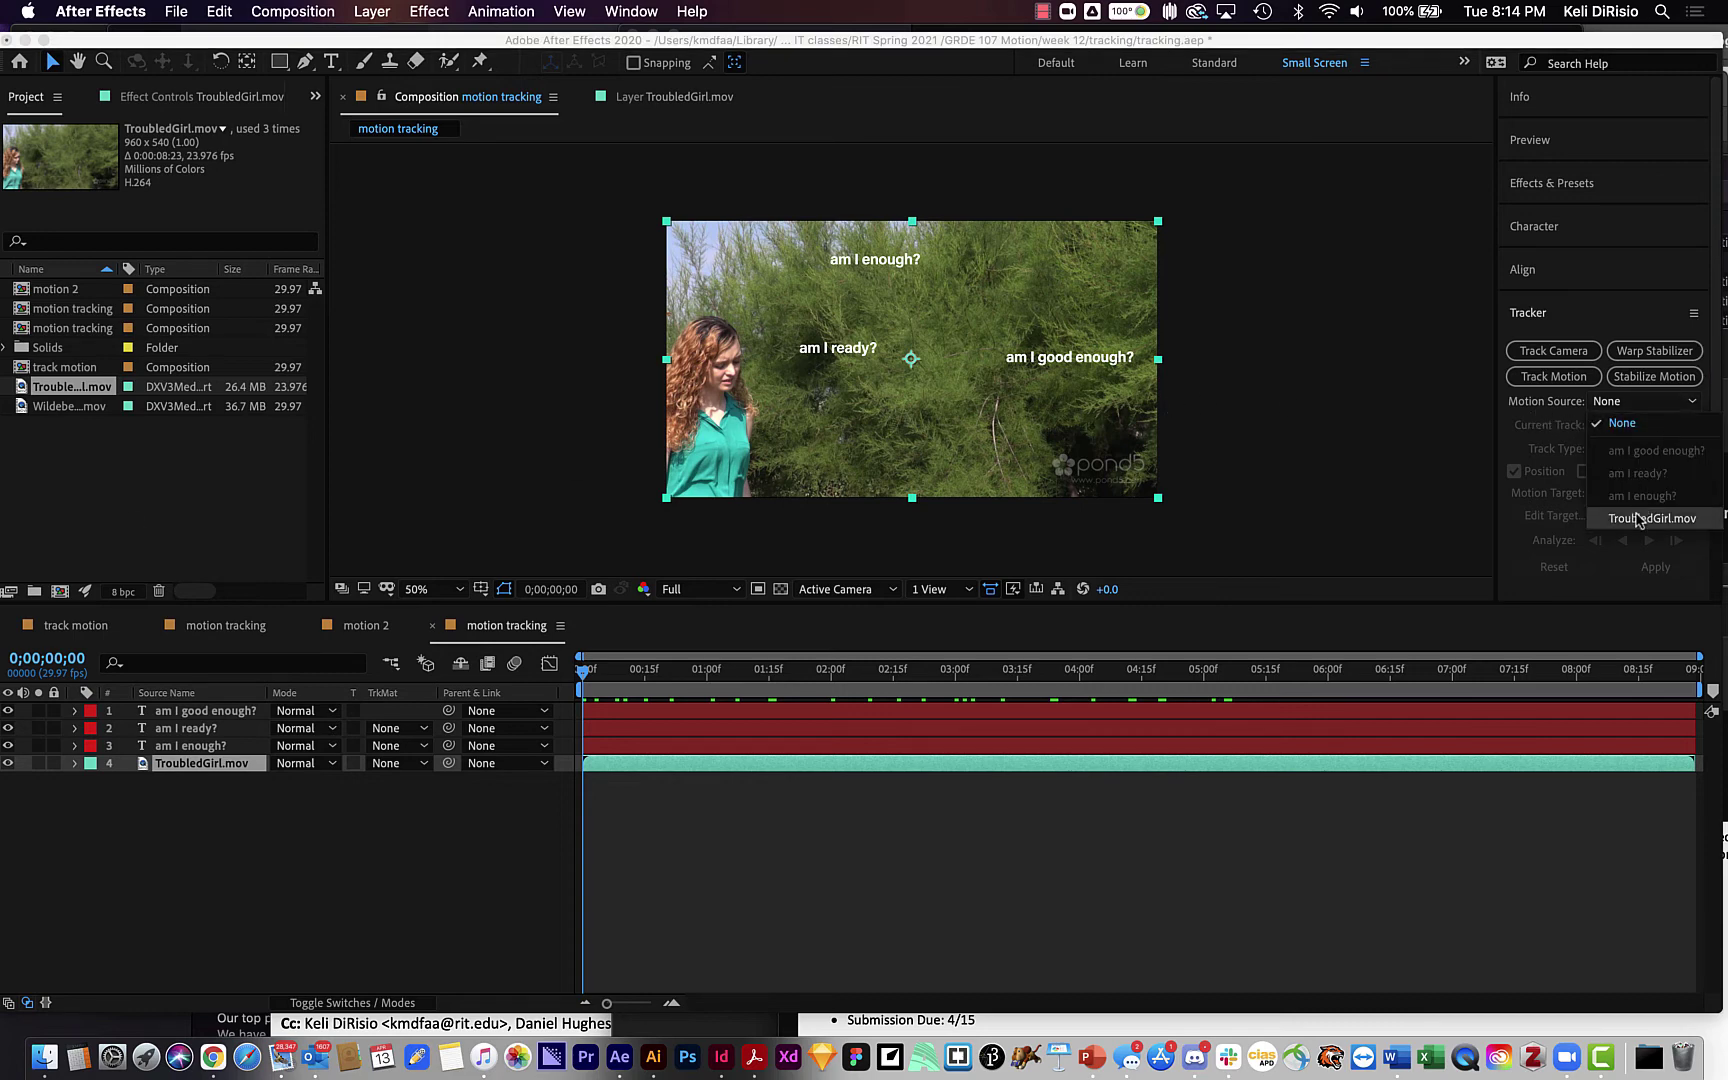
click(1450, 395)
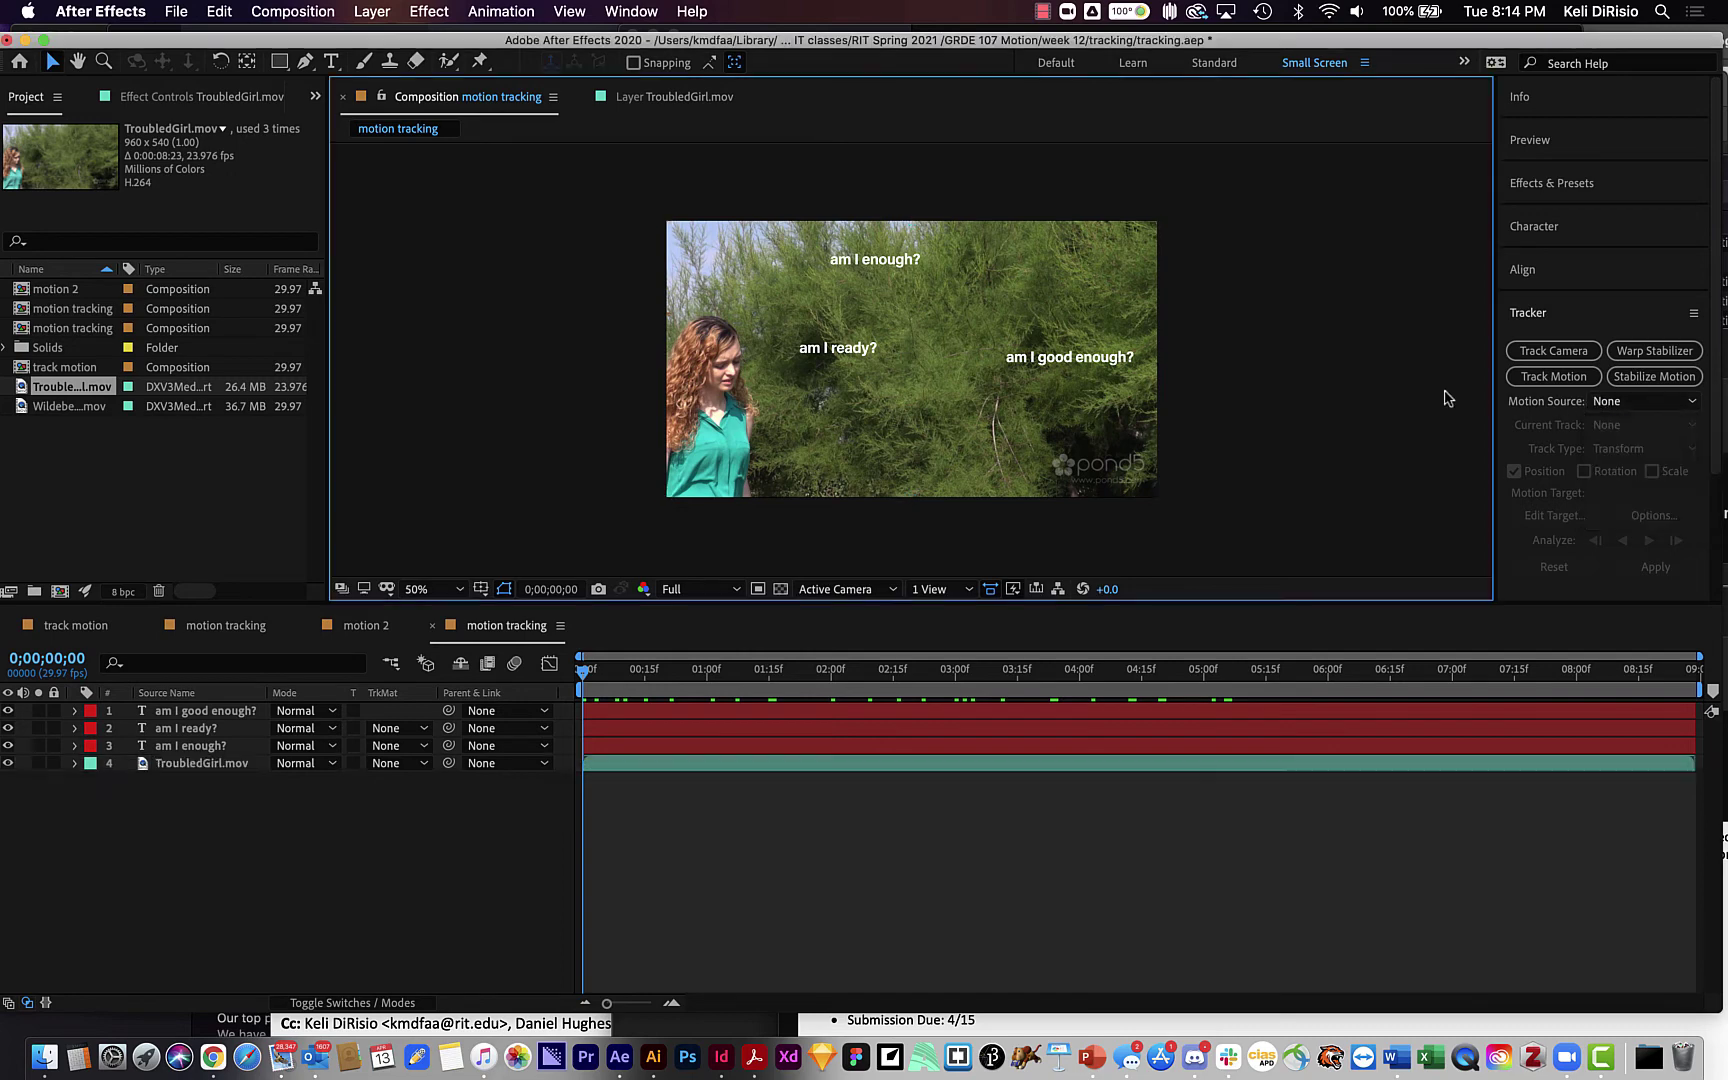
click(673, 100)
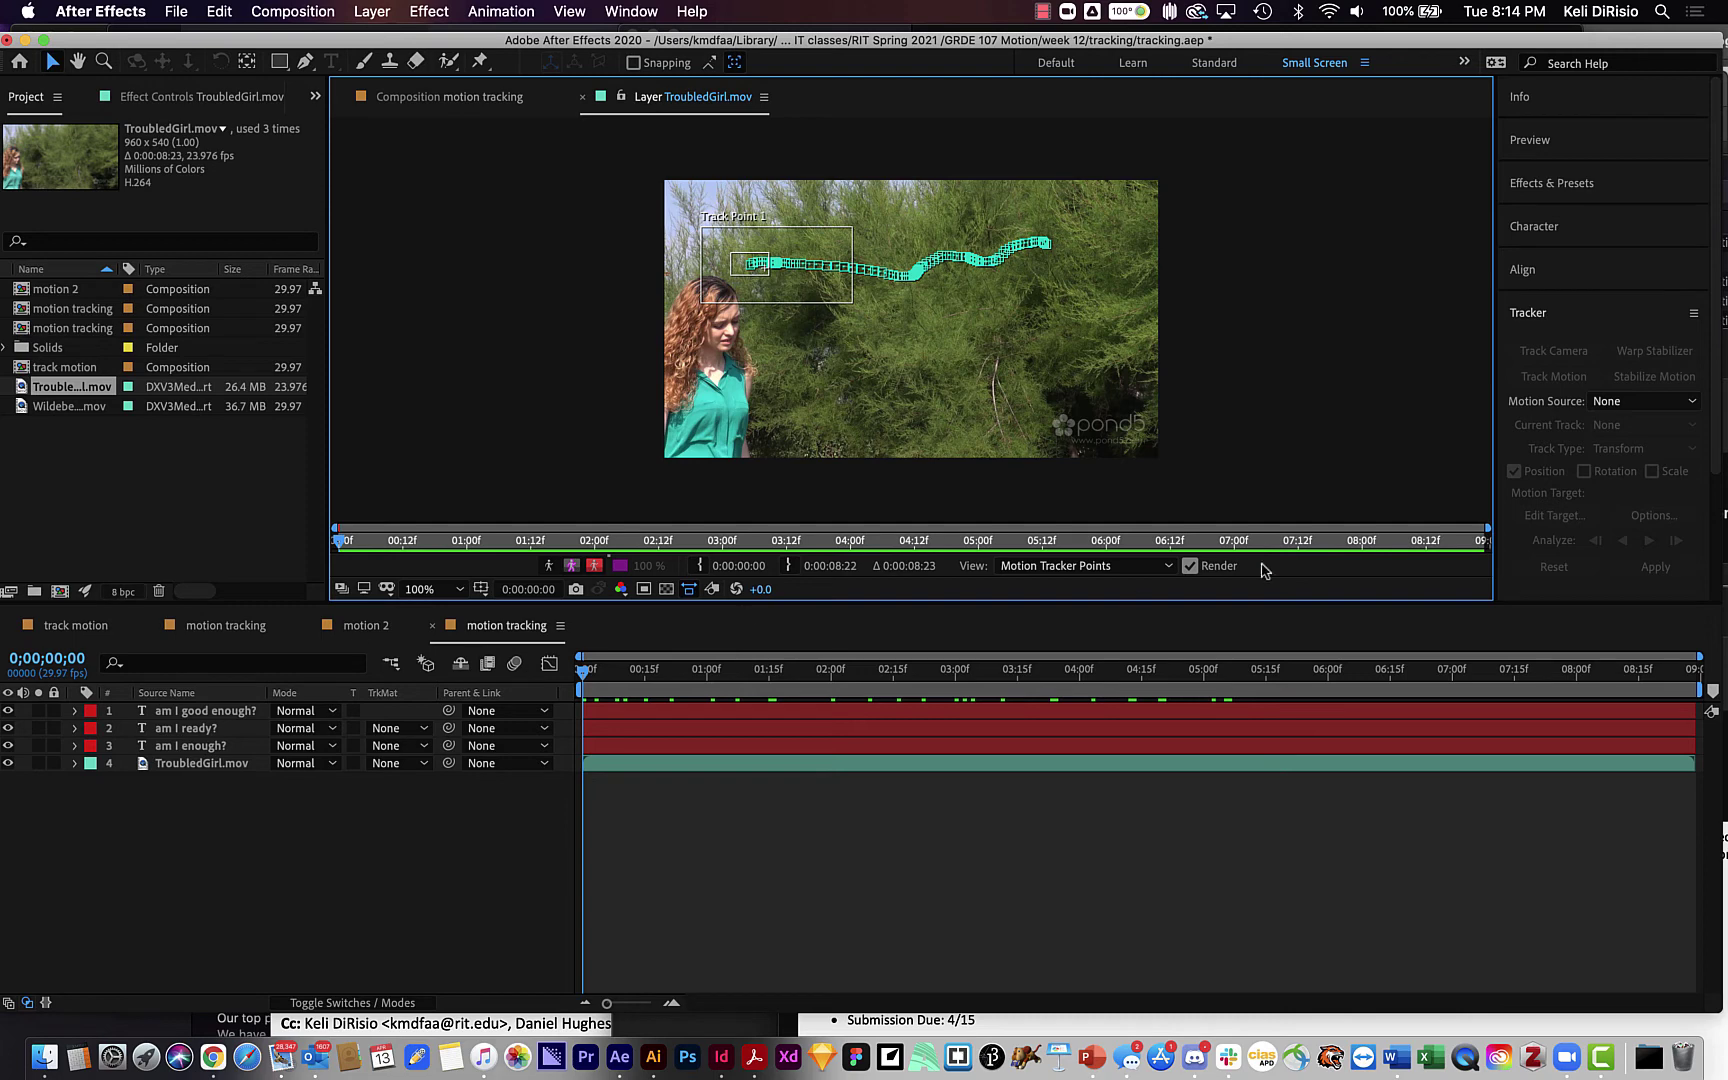
click(428, 97)
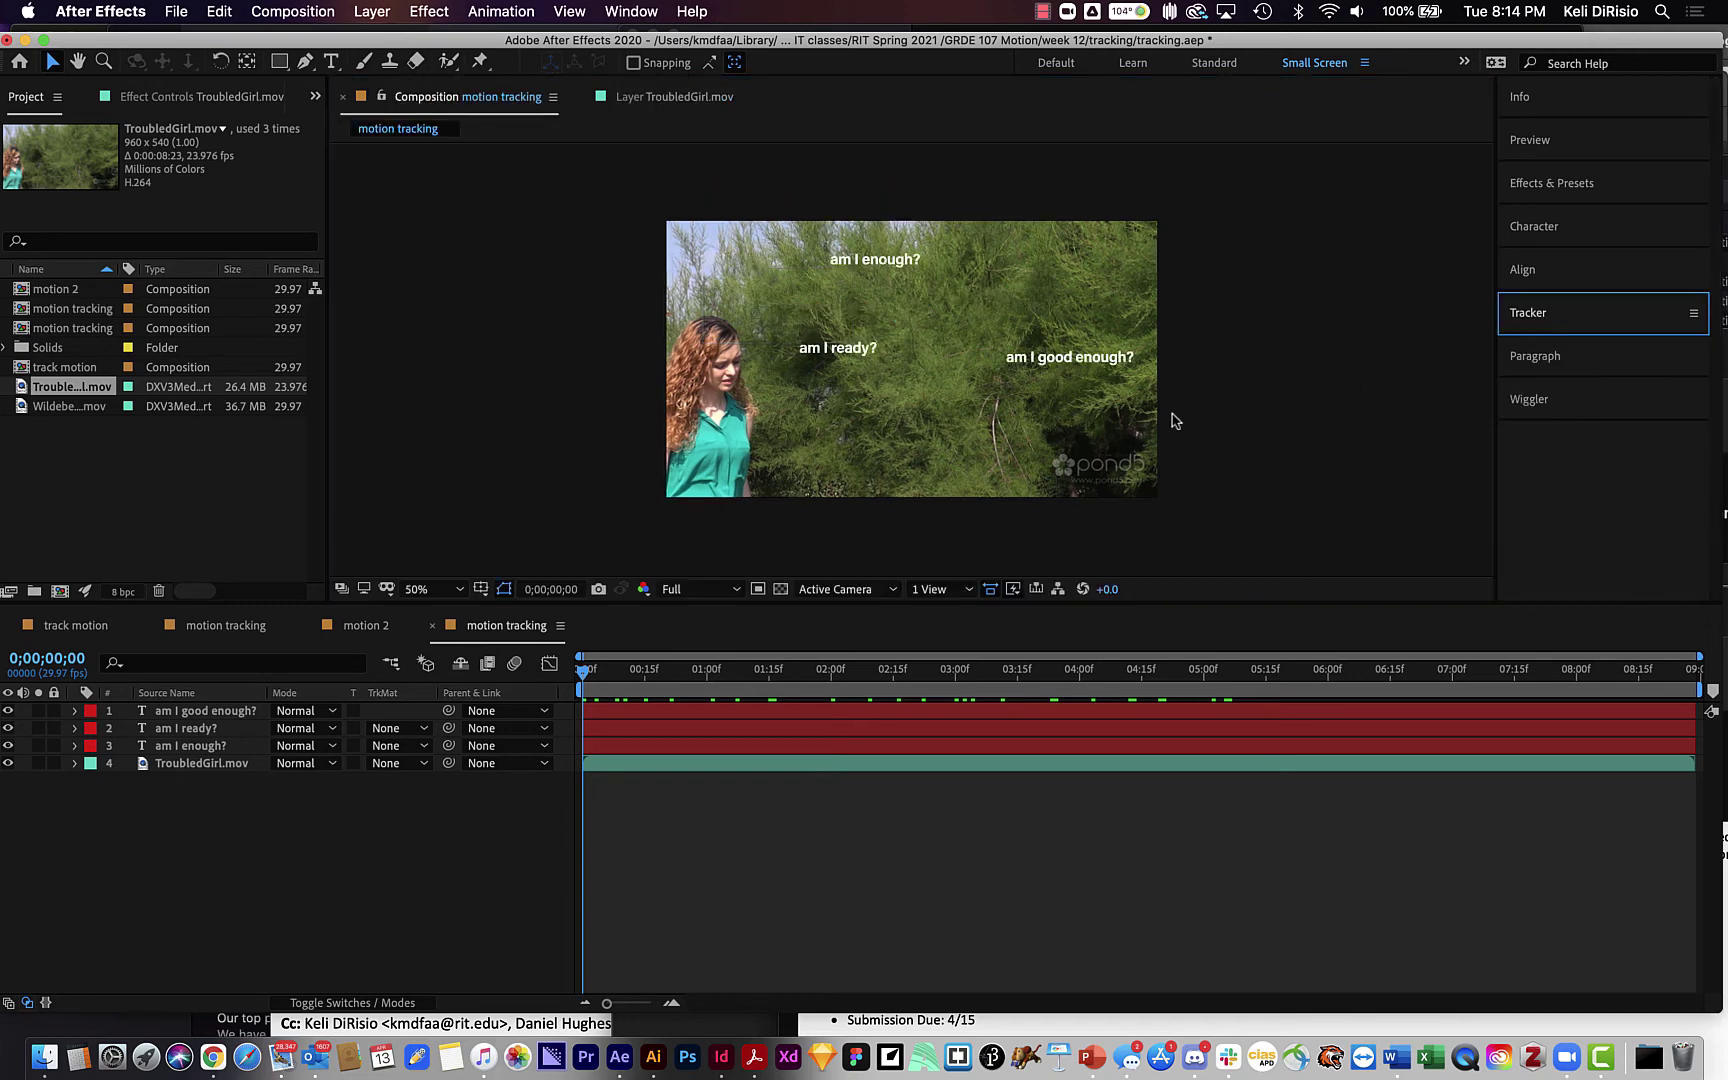
click(1578, 326)
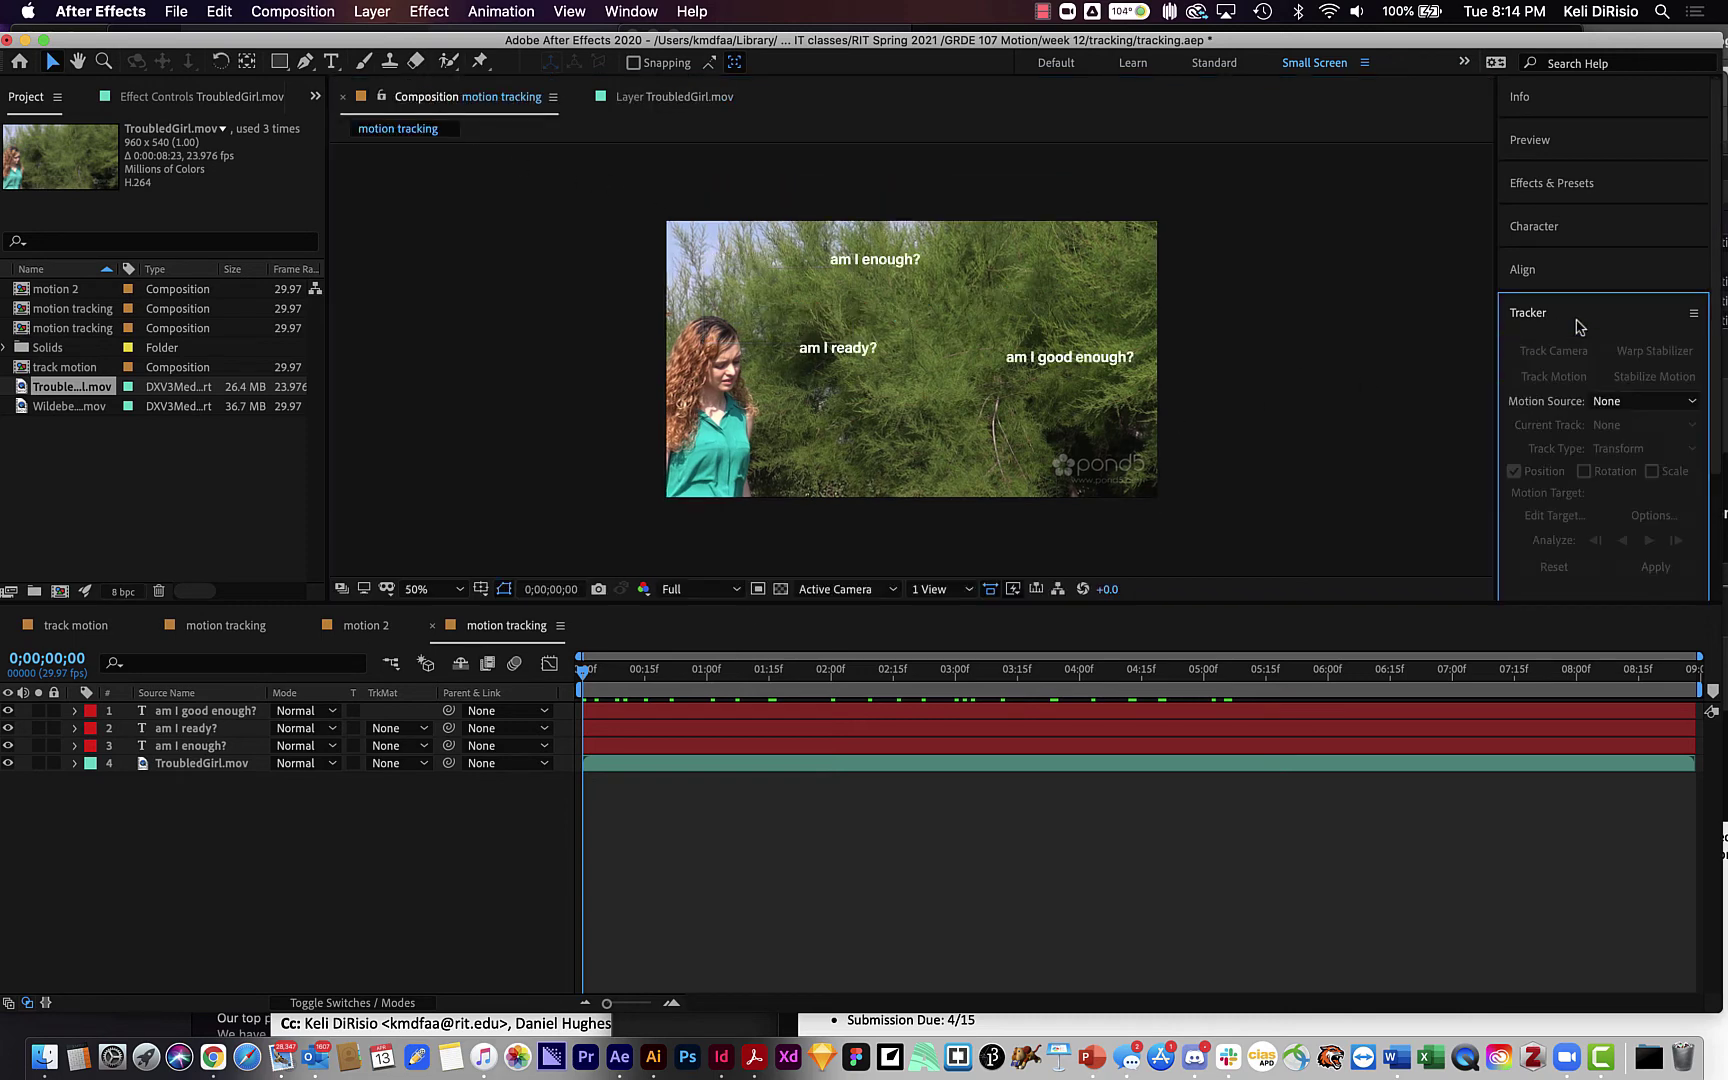
click(666, 96)
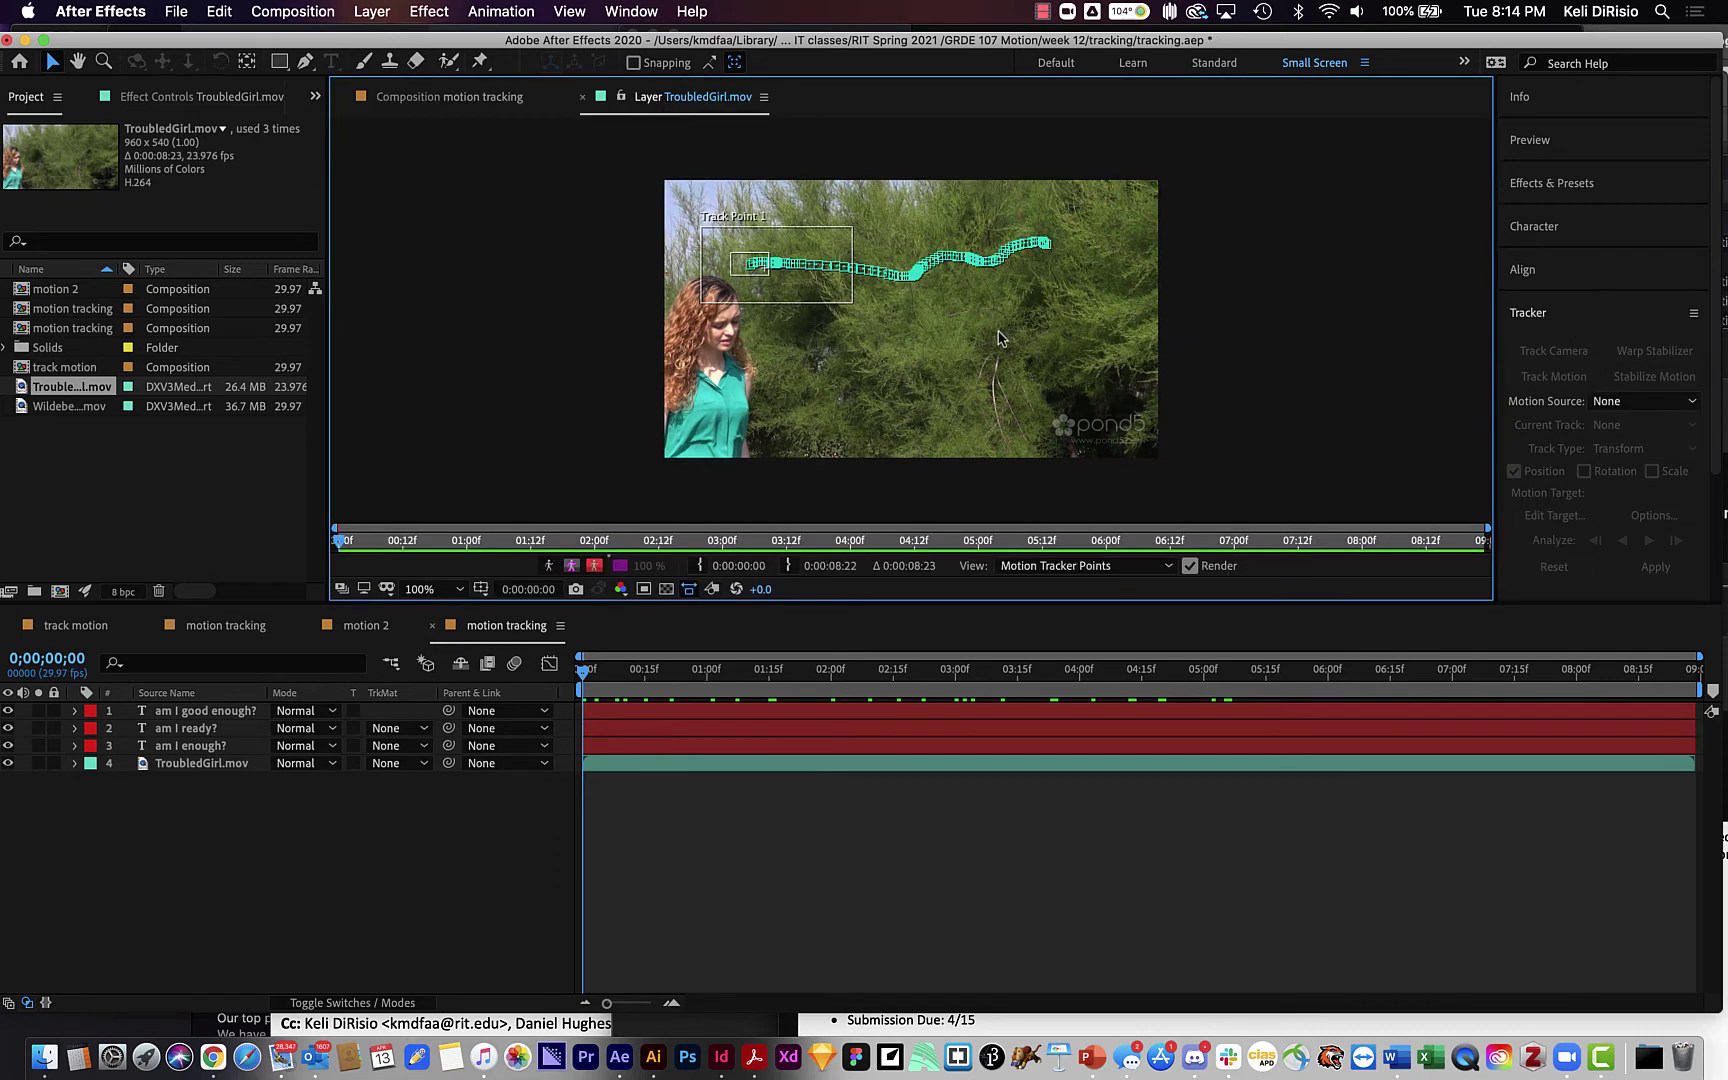
click(977, 764)
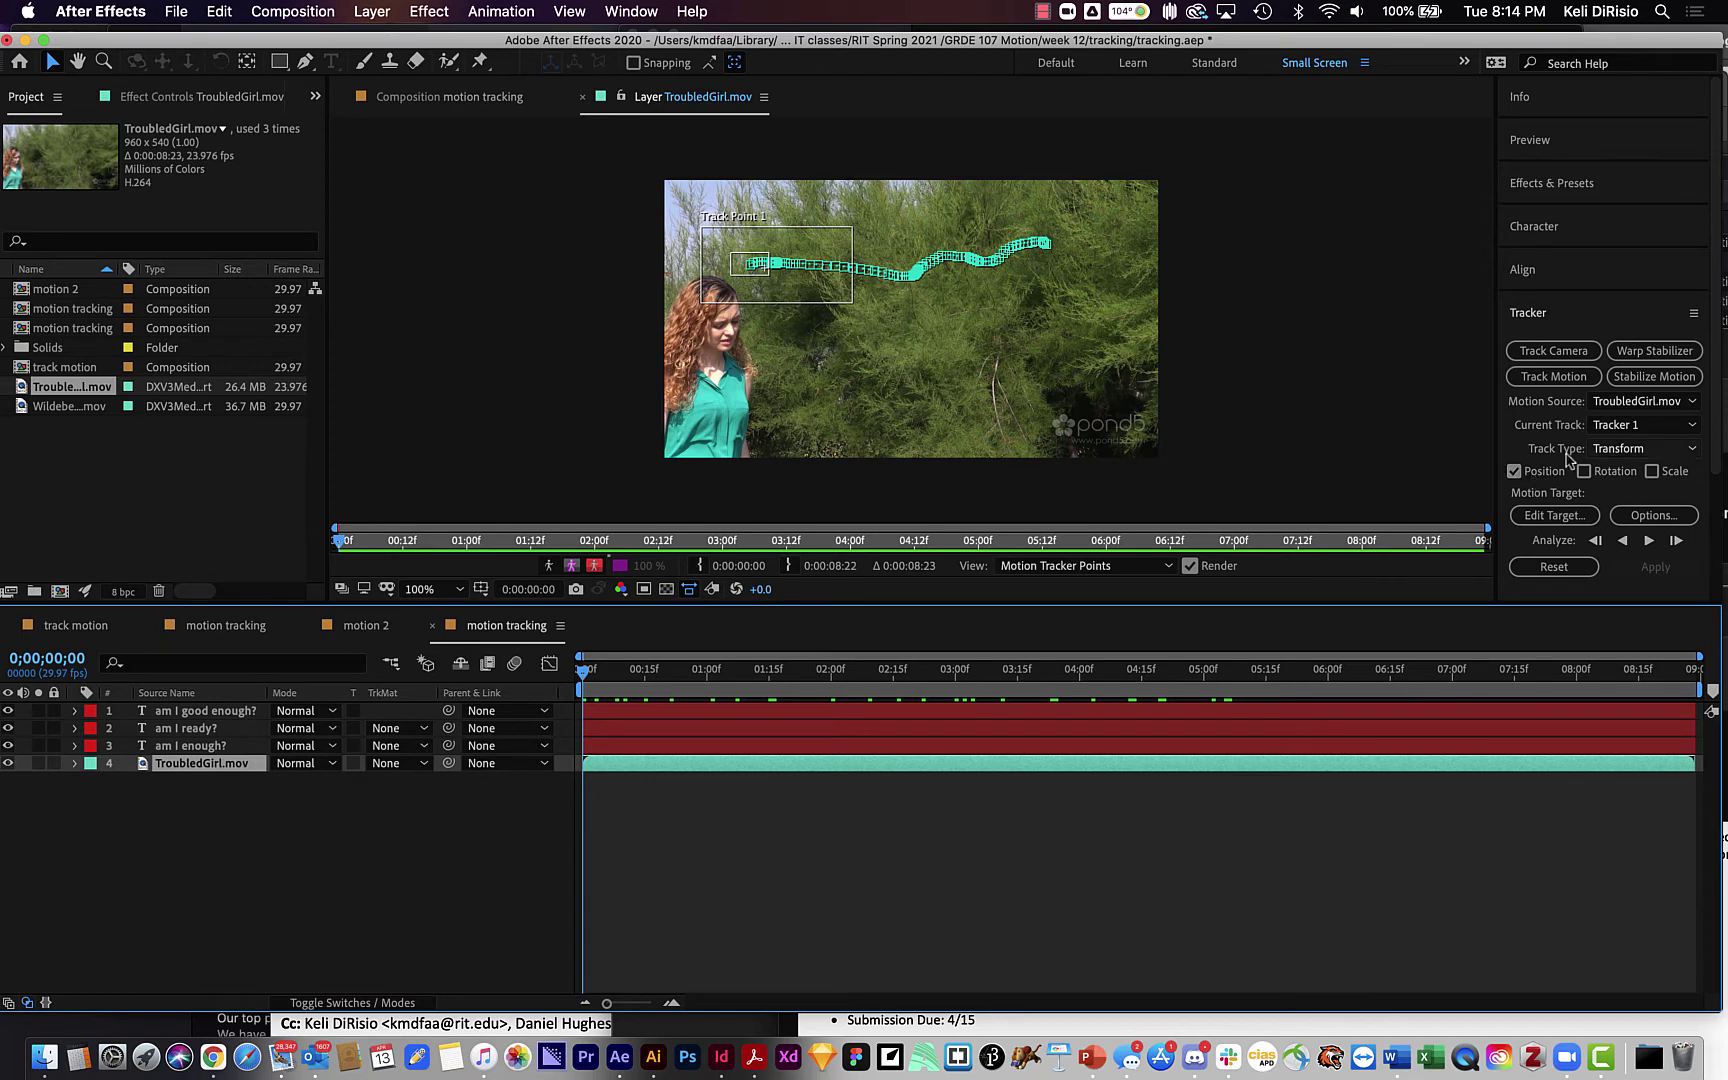
Step: Examine which layers can be chosen as Tracker 1's motion target, and close the settings without applying anything
click(1564, 517)
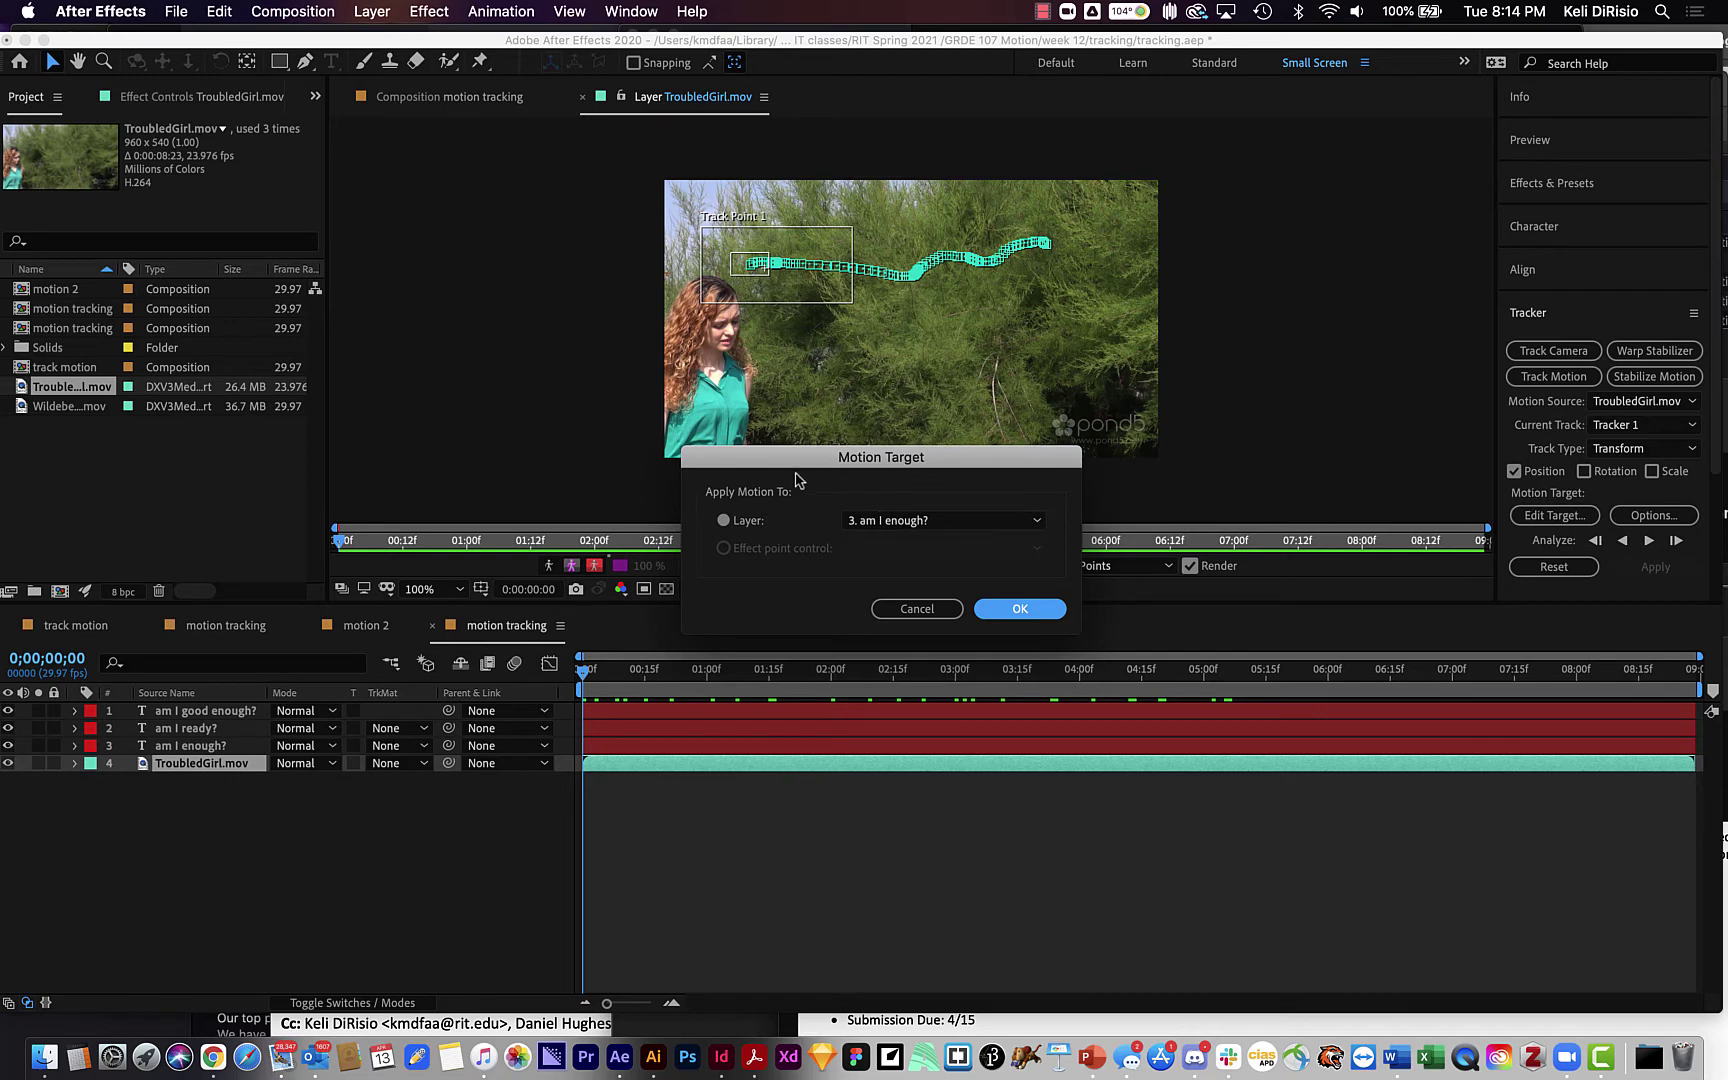
click(949, 530)
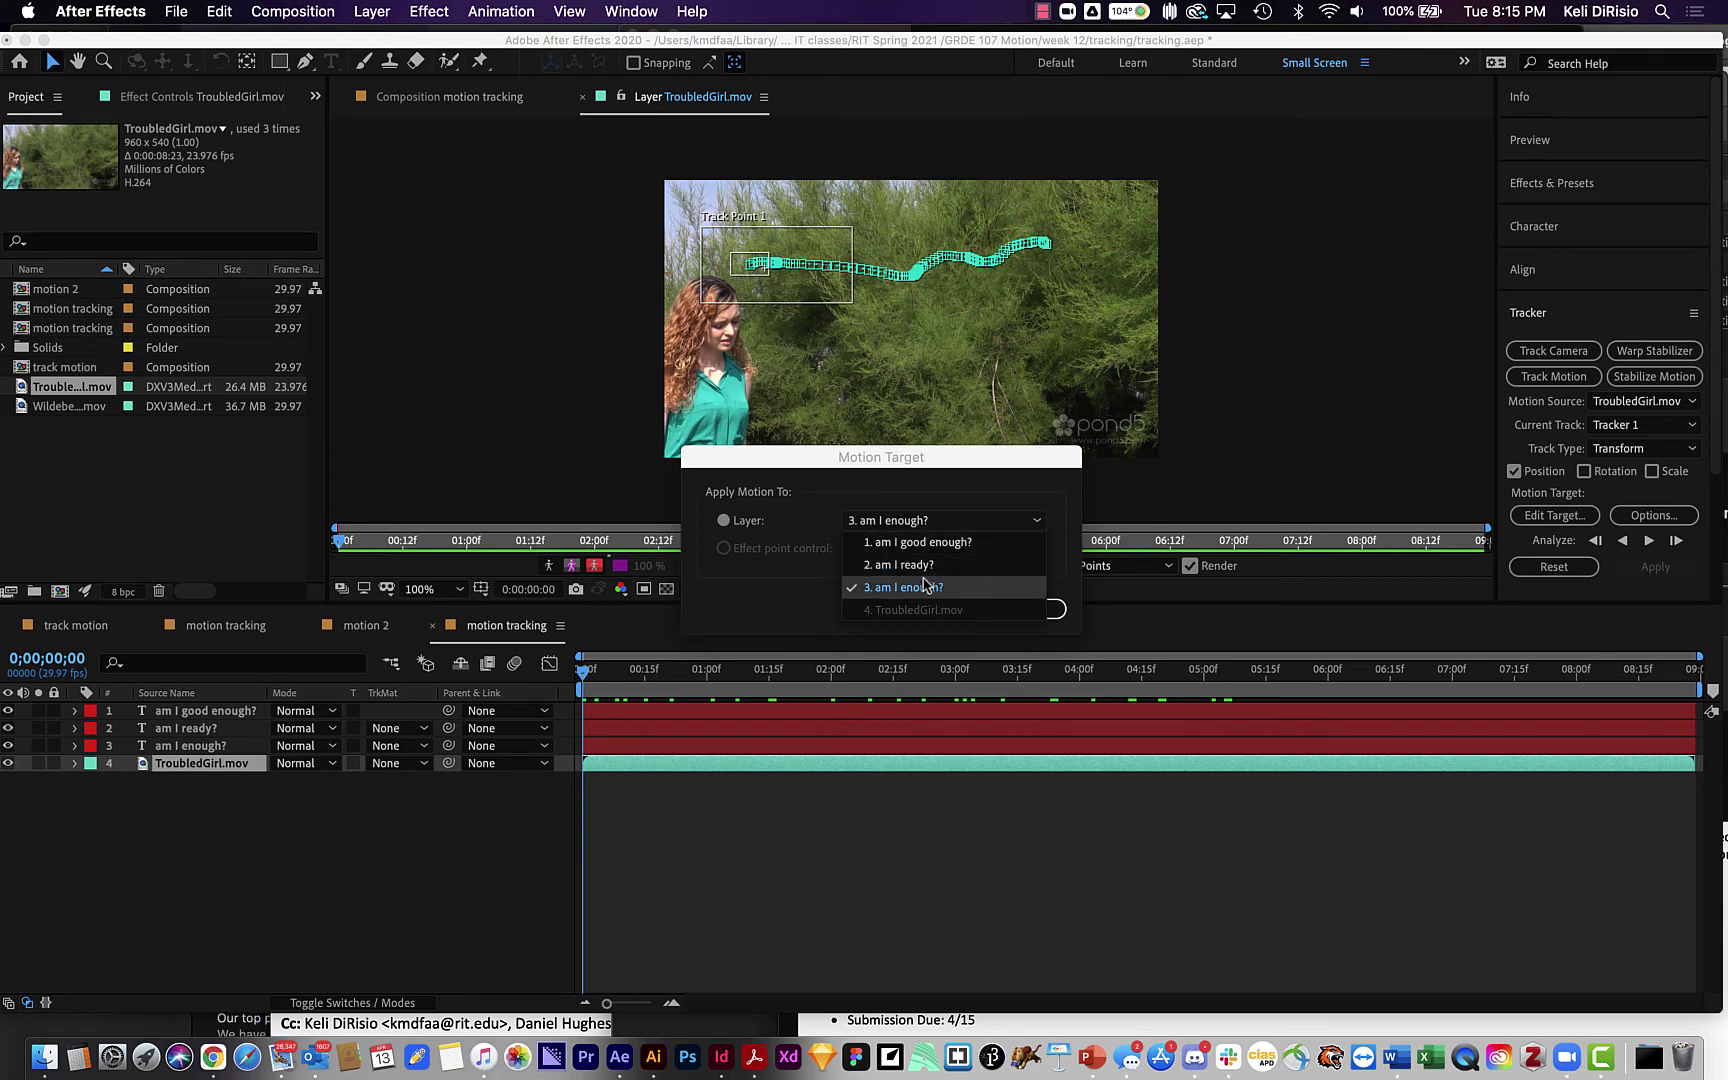
click(926, 462)
click(912, 610)
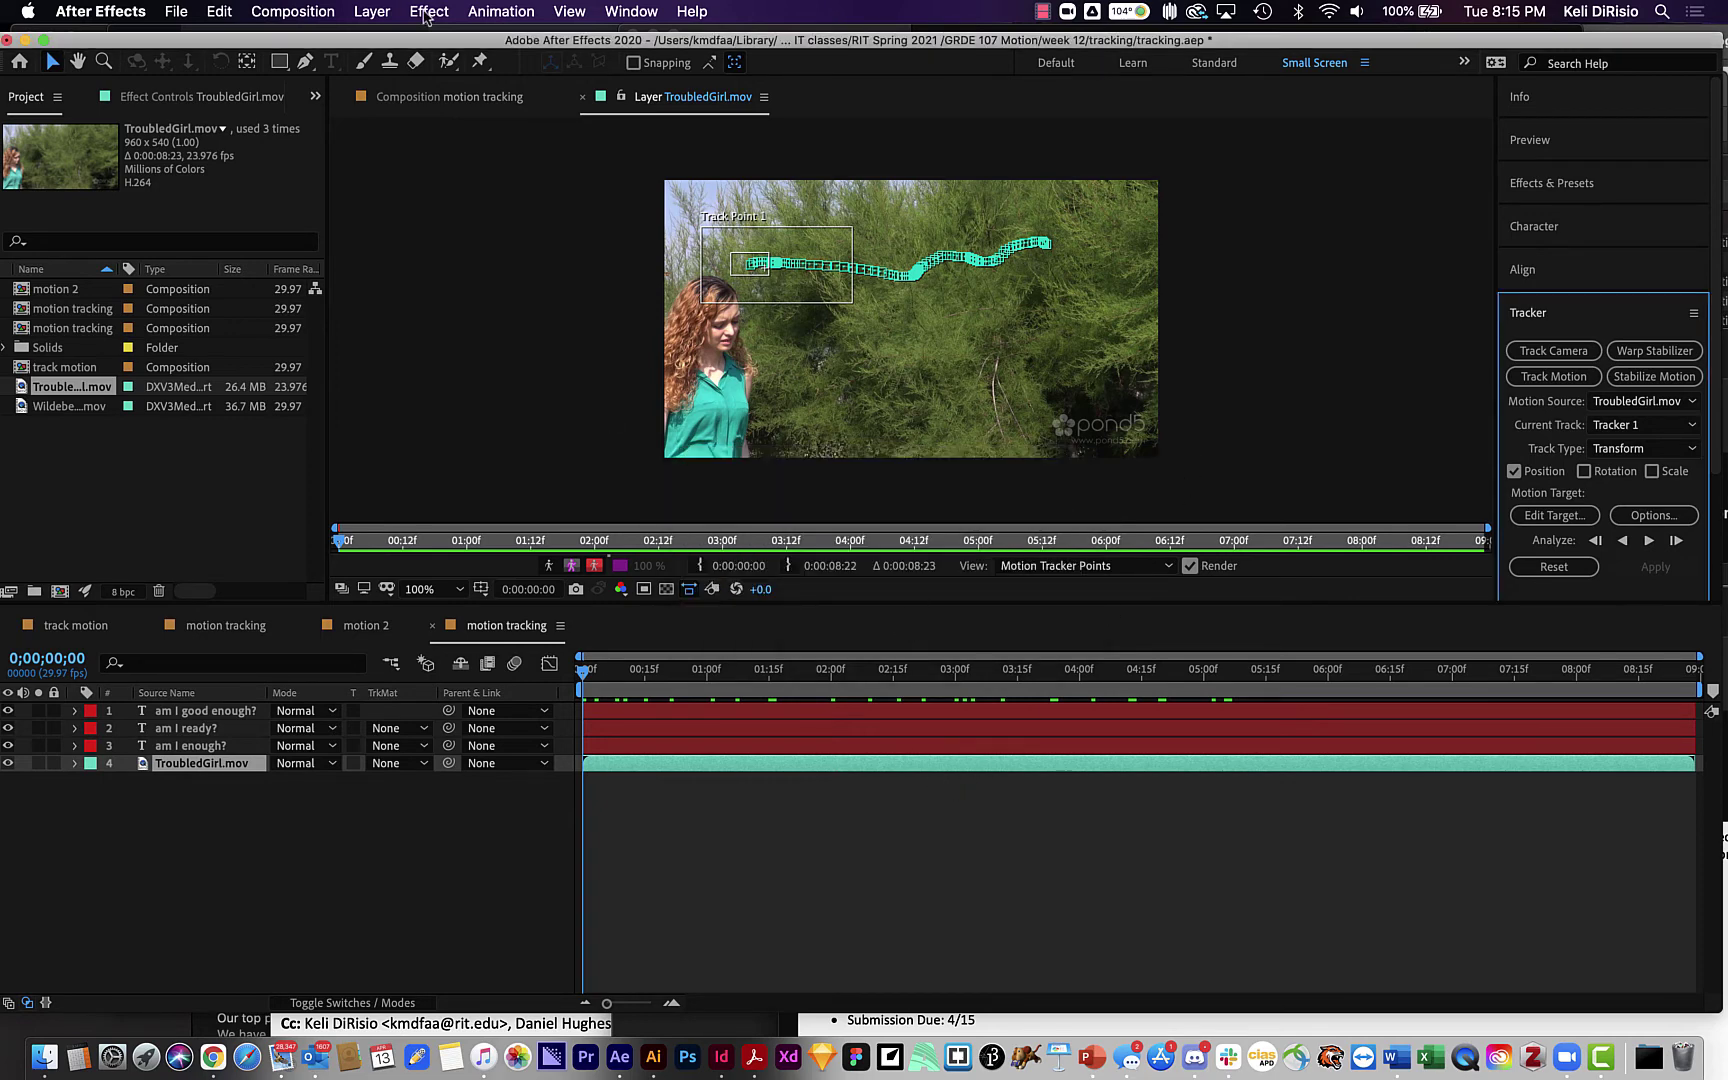
Step: Add a null object directly above TroubledGirl.mov in the layer stack and set its label color to Yellow
click(366, 15)
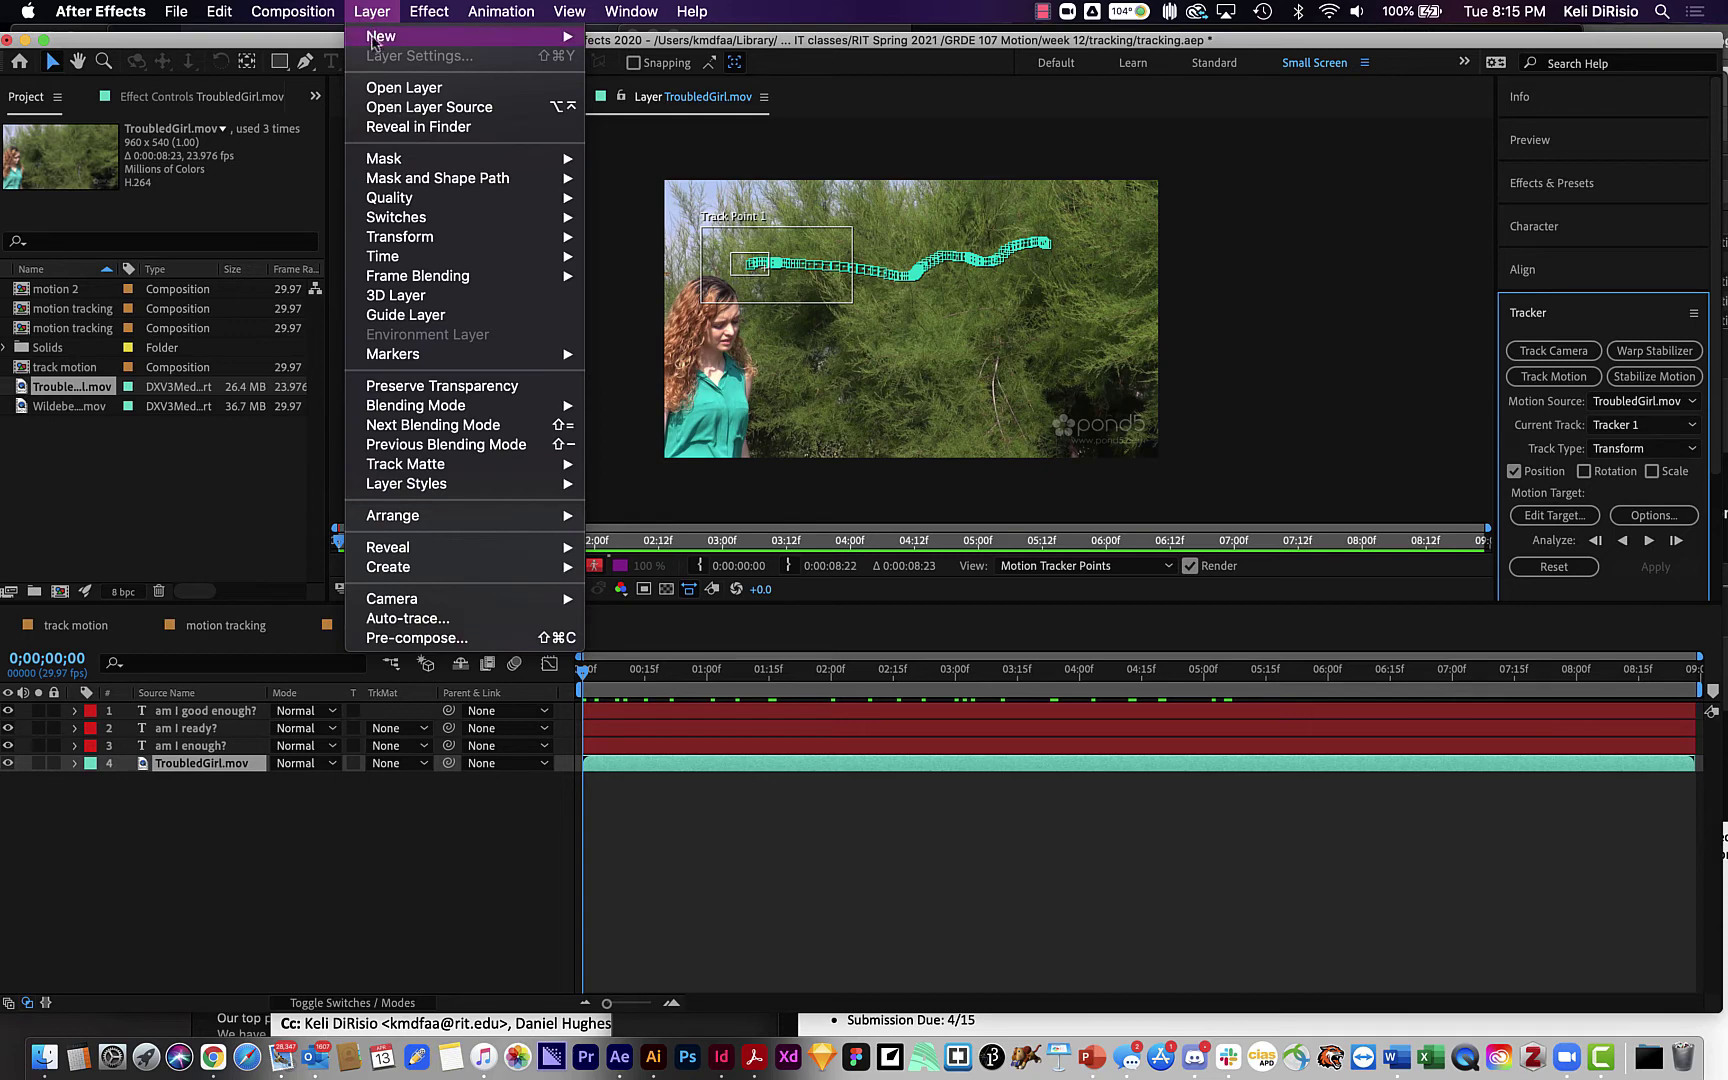
mouse_move(375, 44)
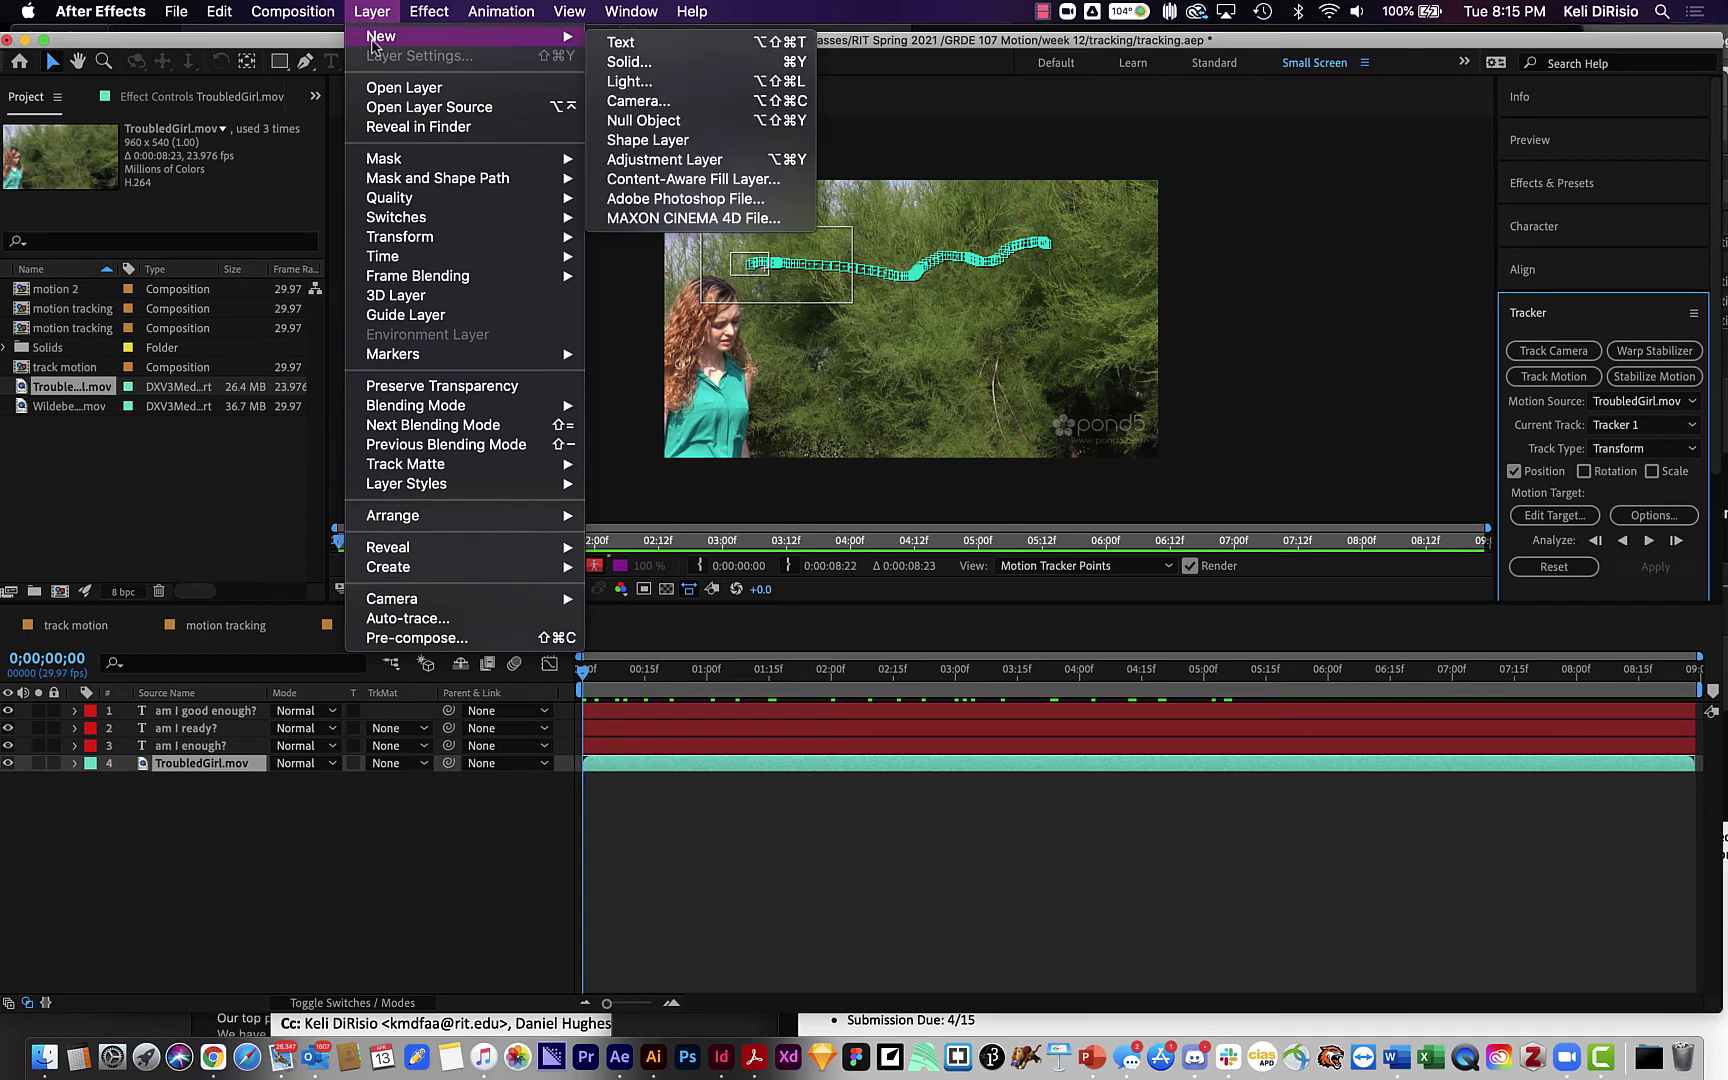
click(682, 128)
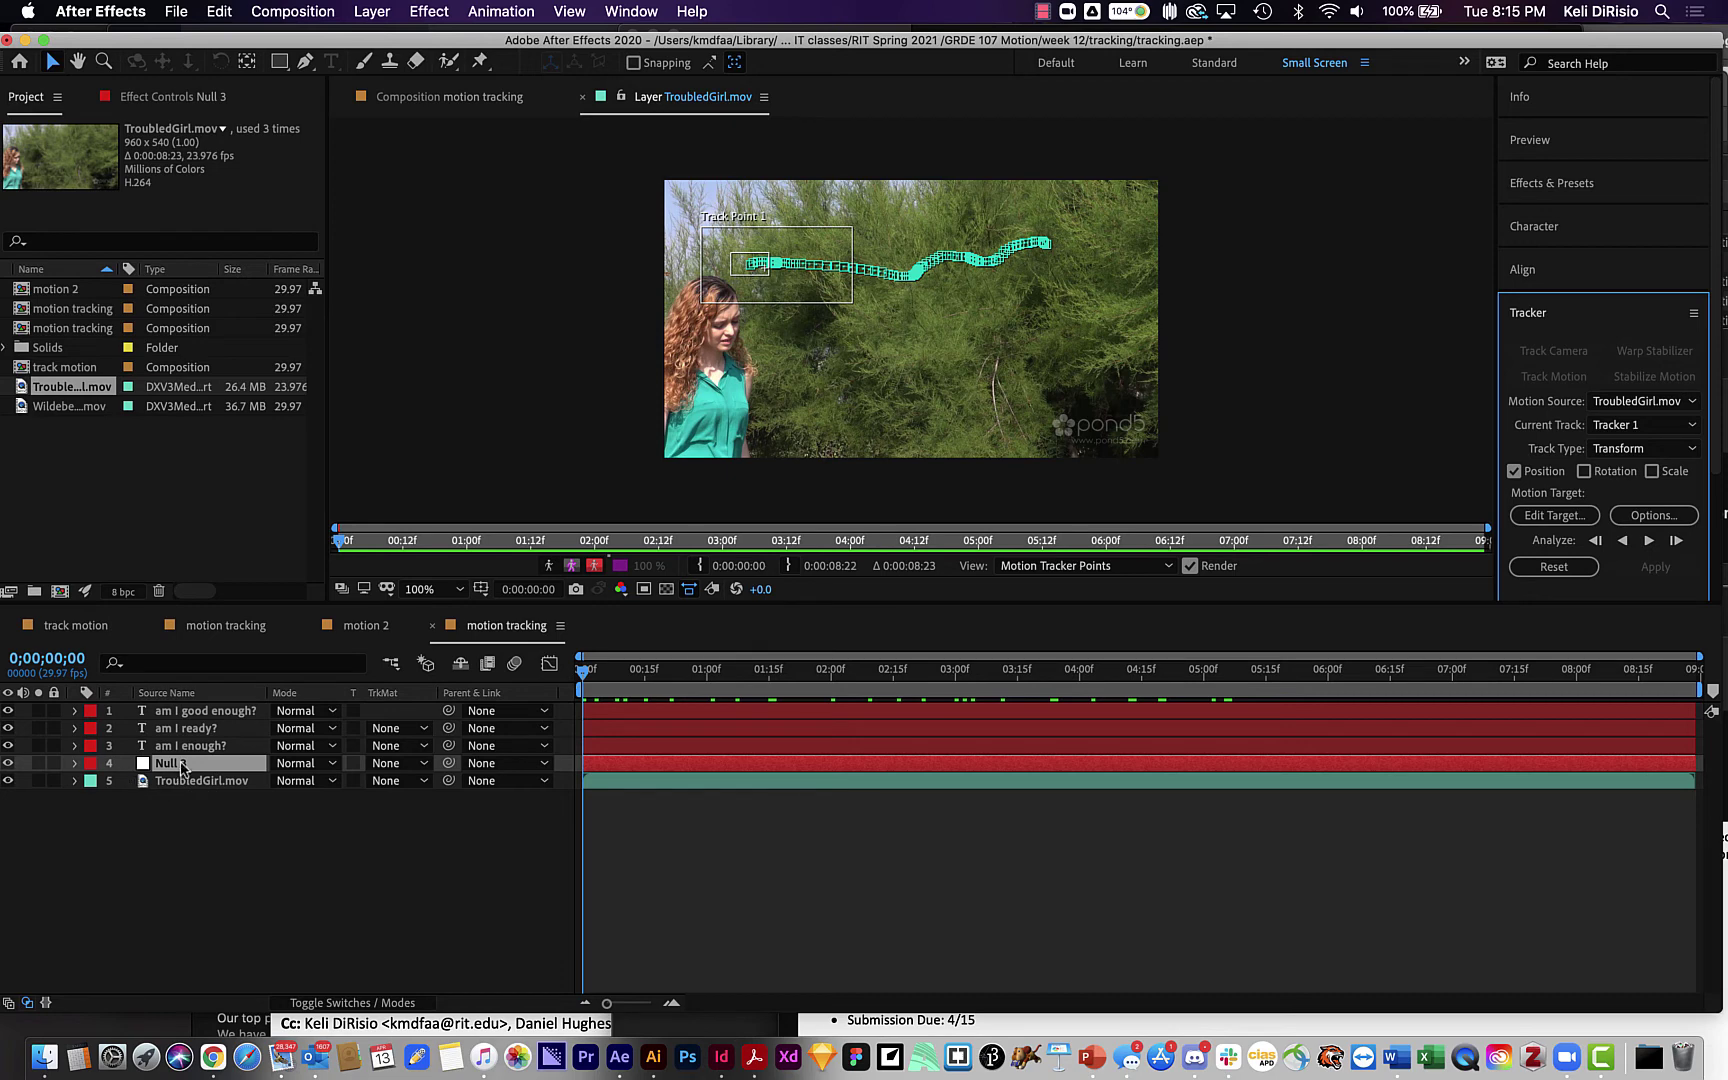
click(91, 764)
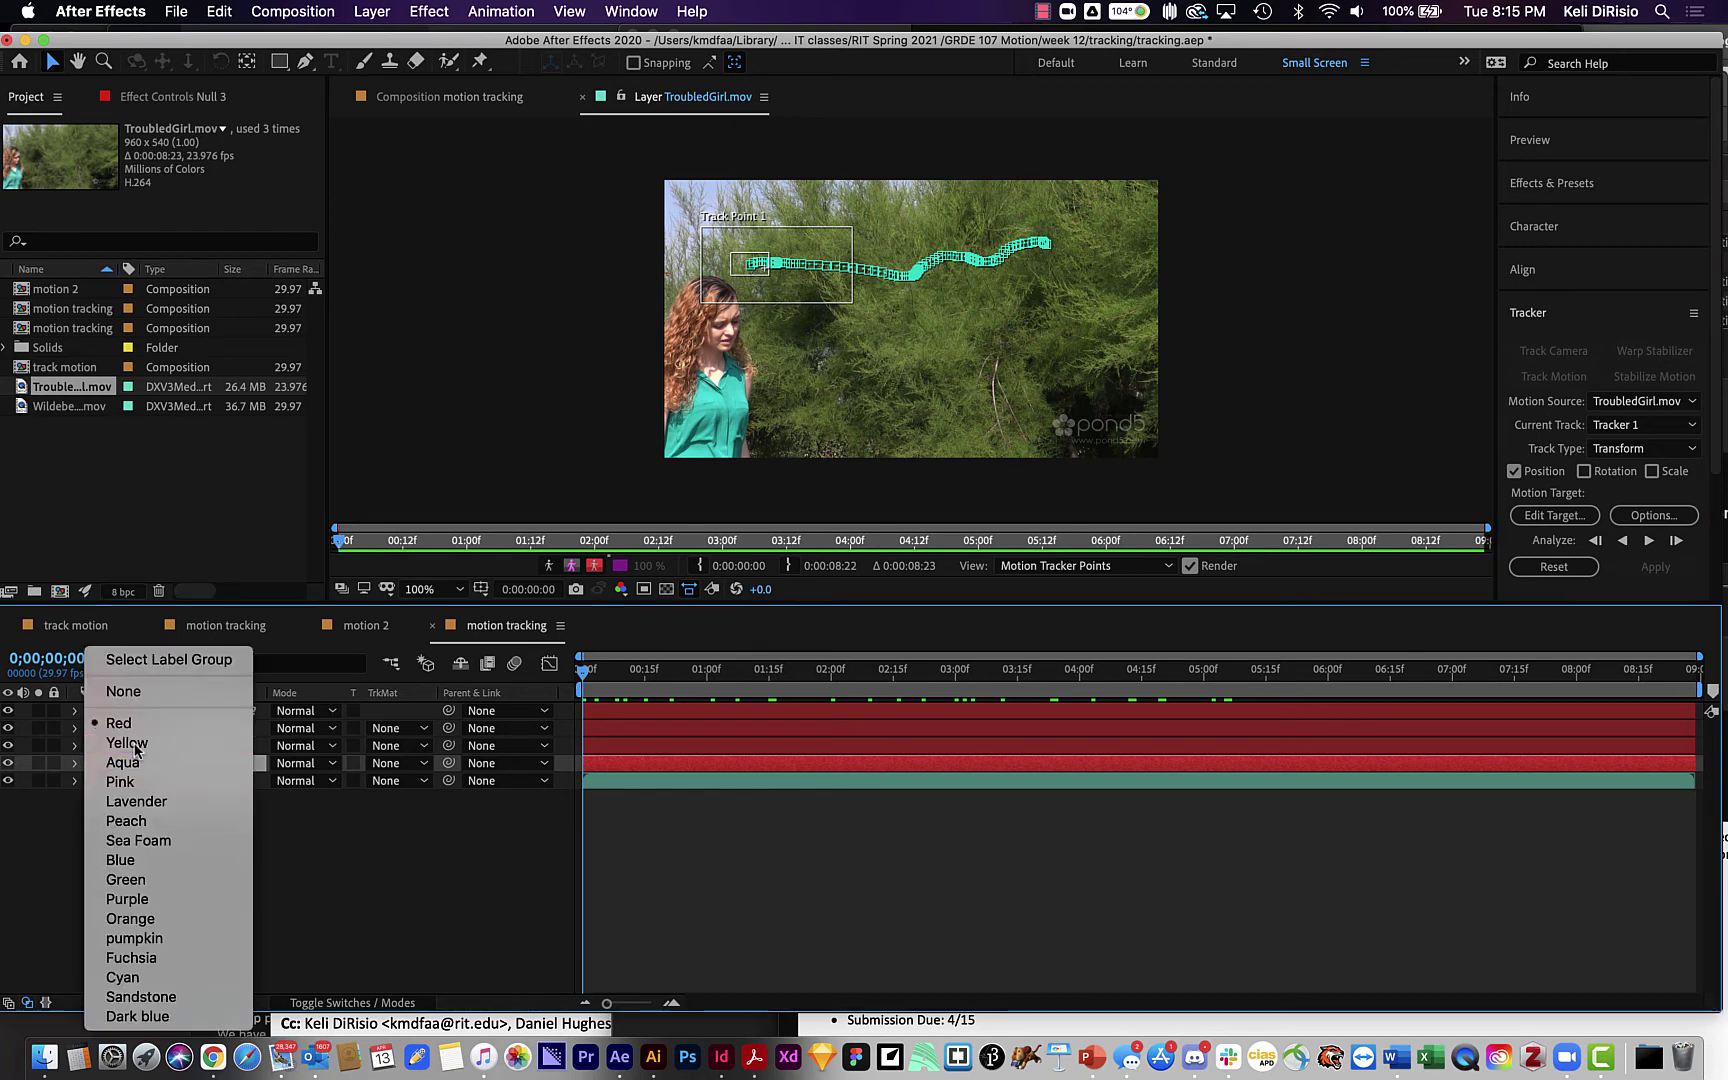
click(135, 744)
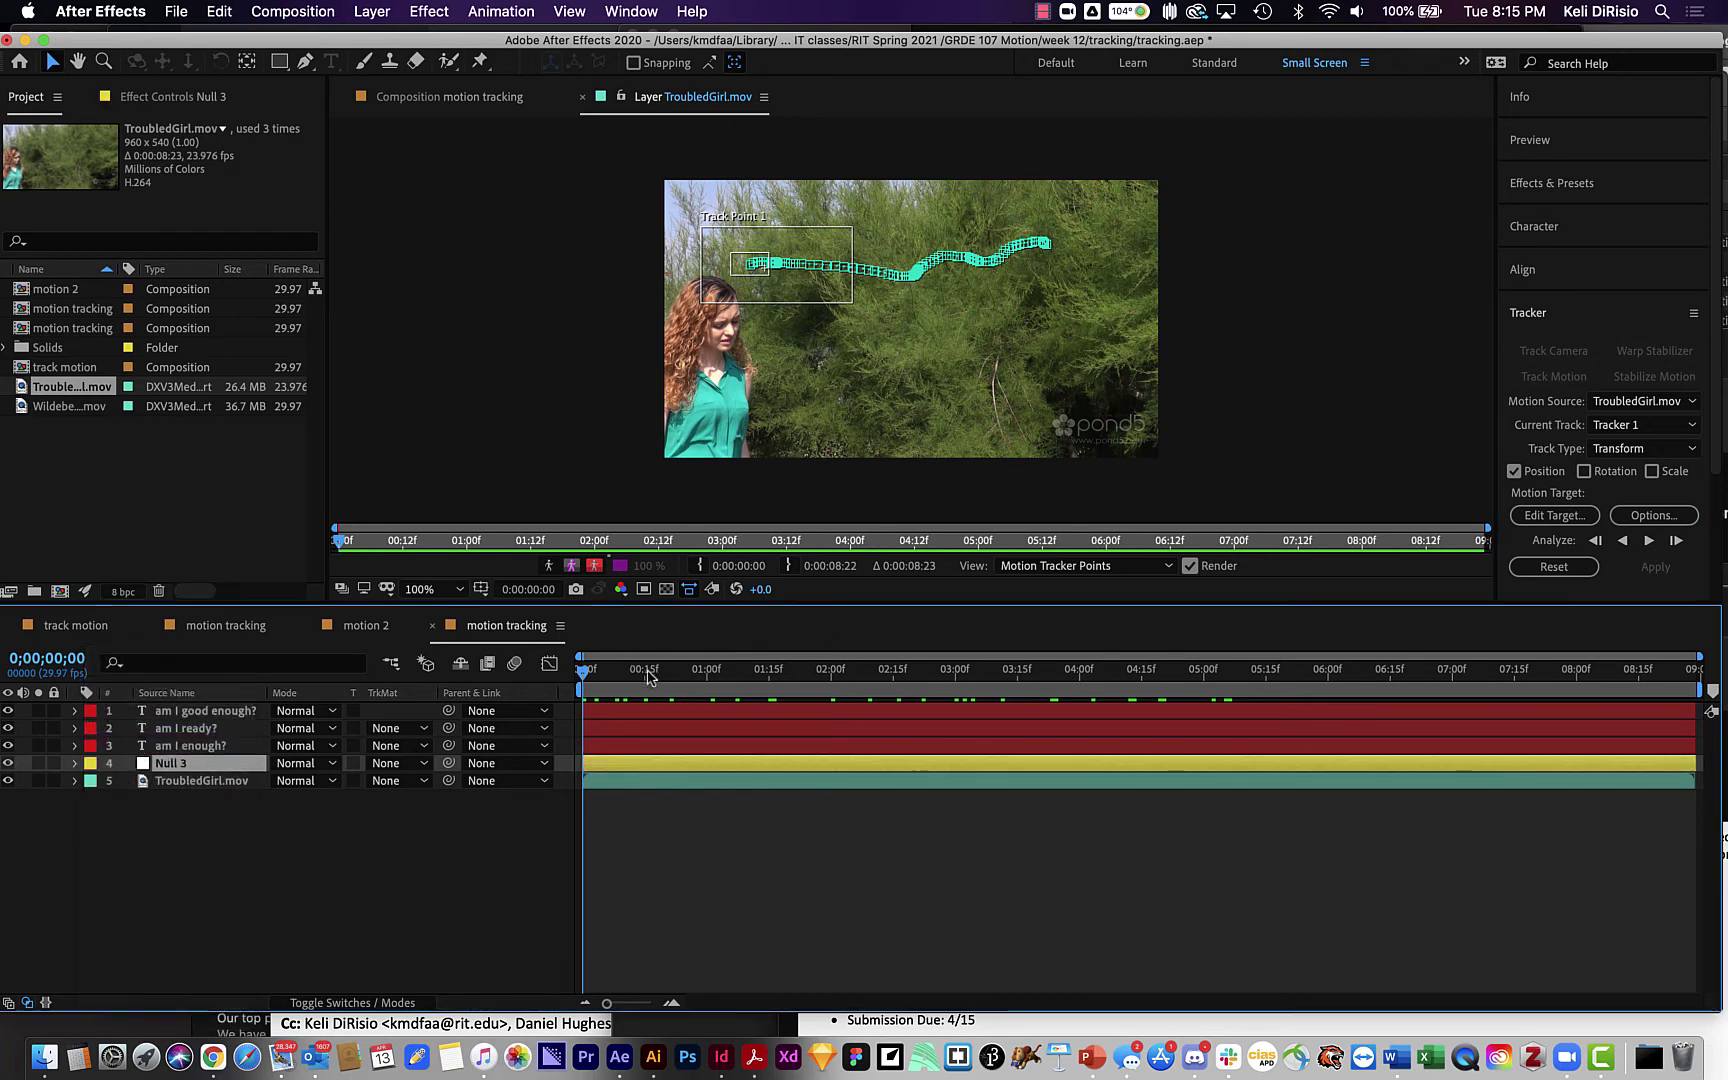
Step: Set the Null 3 layer as the motion target of TroubledGirl.mov's Tracker 1
drag(651, 677, 583, 670)
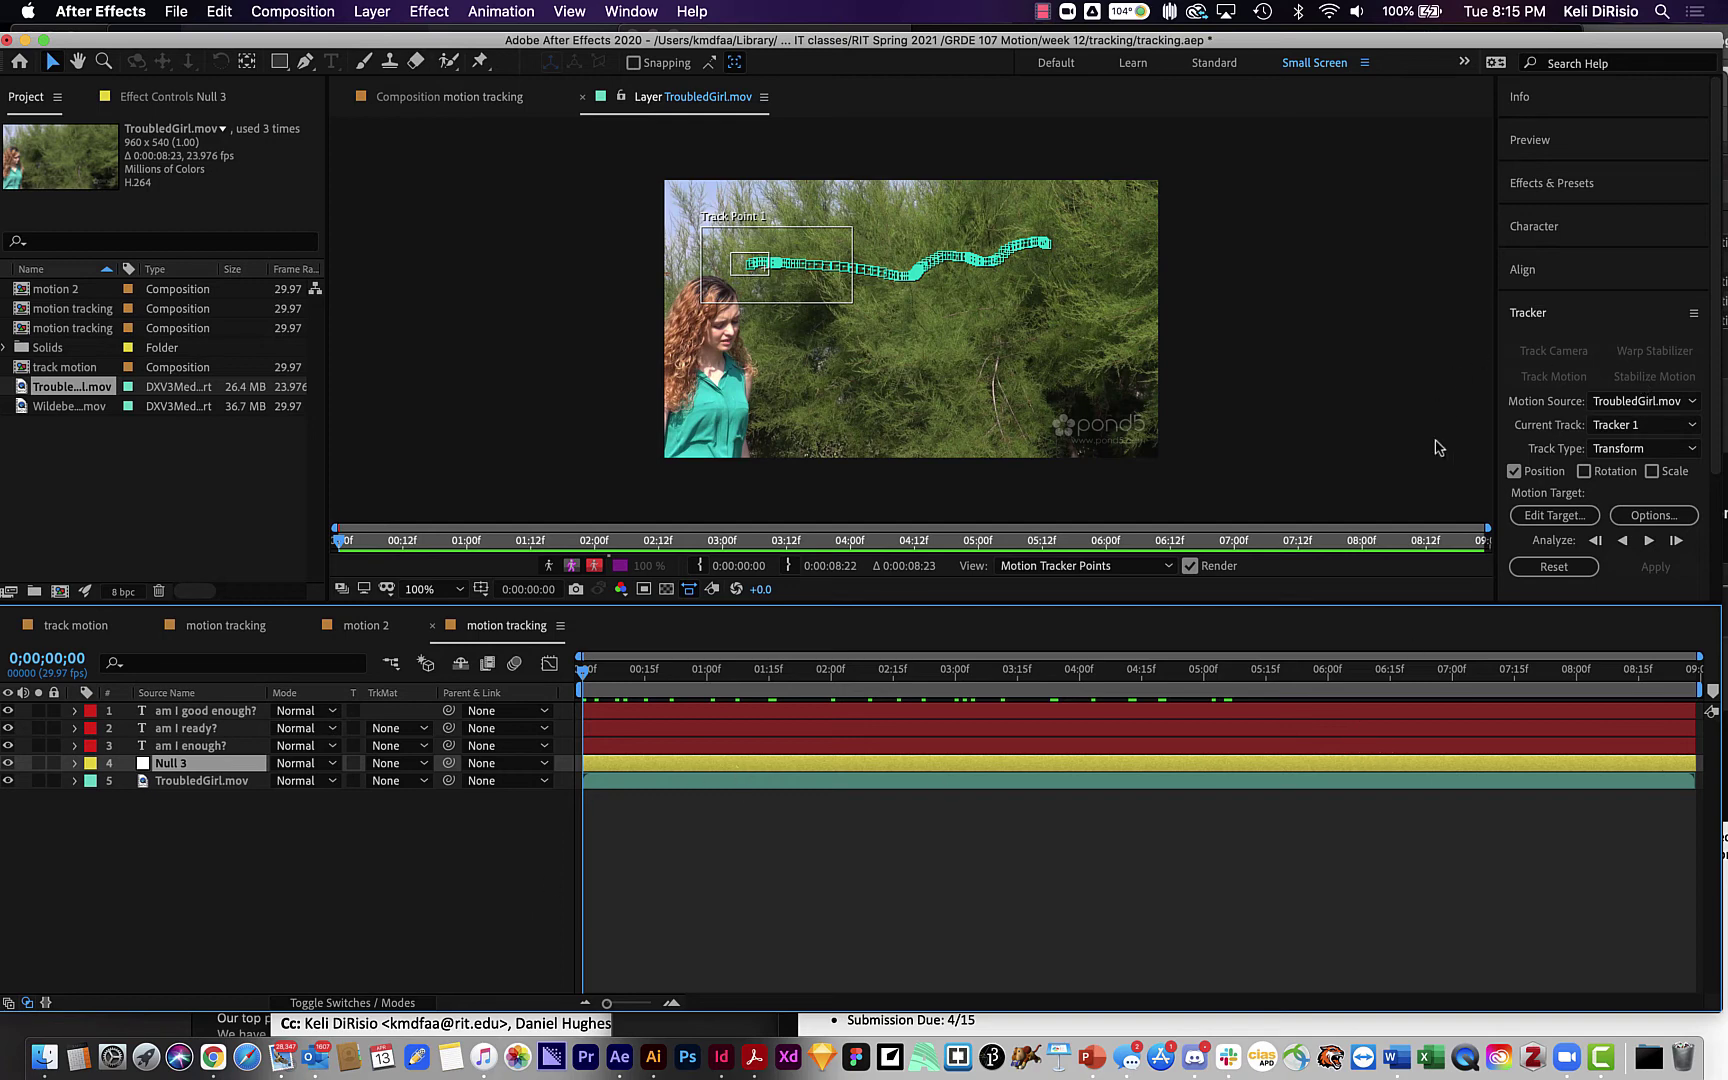
click(1555, 516)
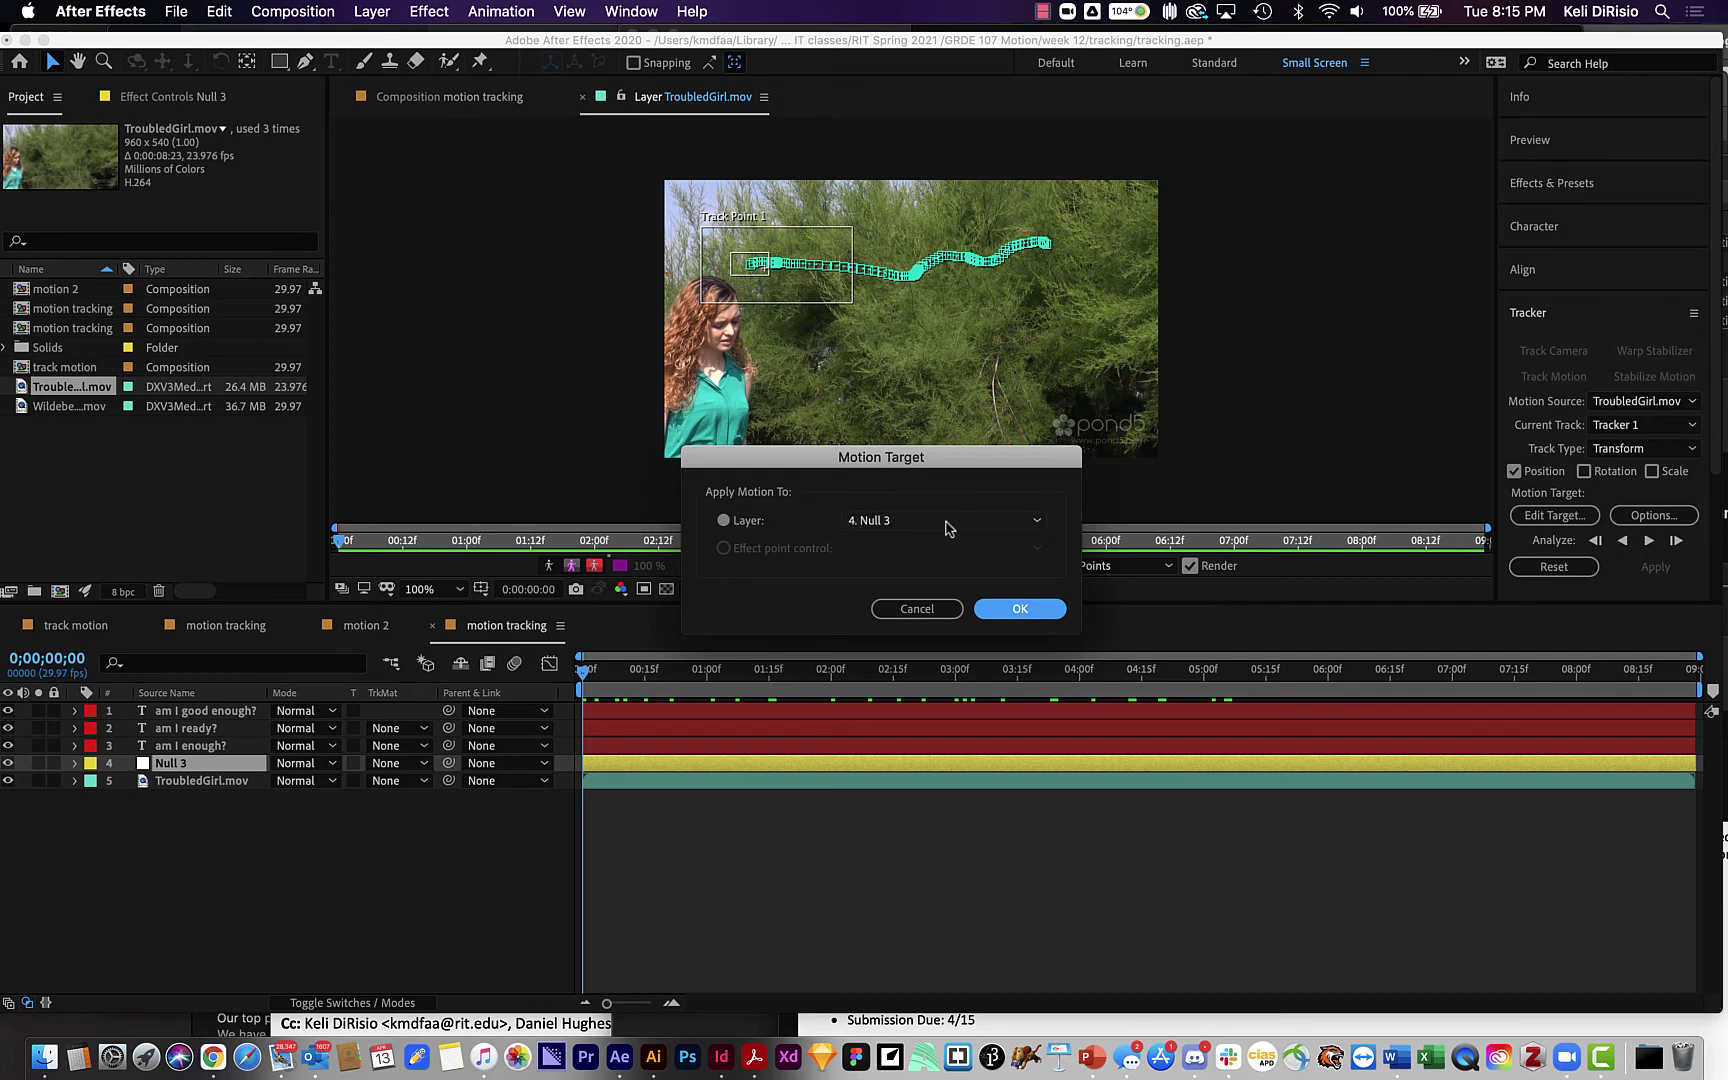
click(1020, 609)
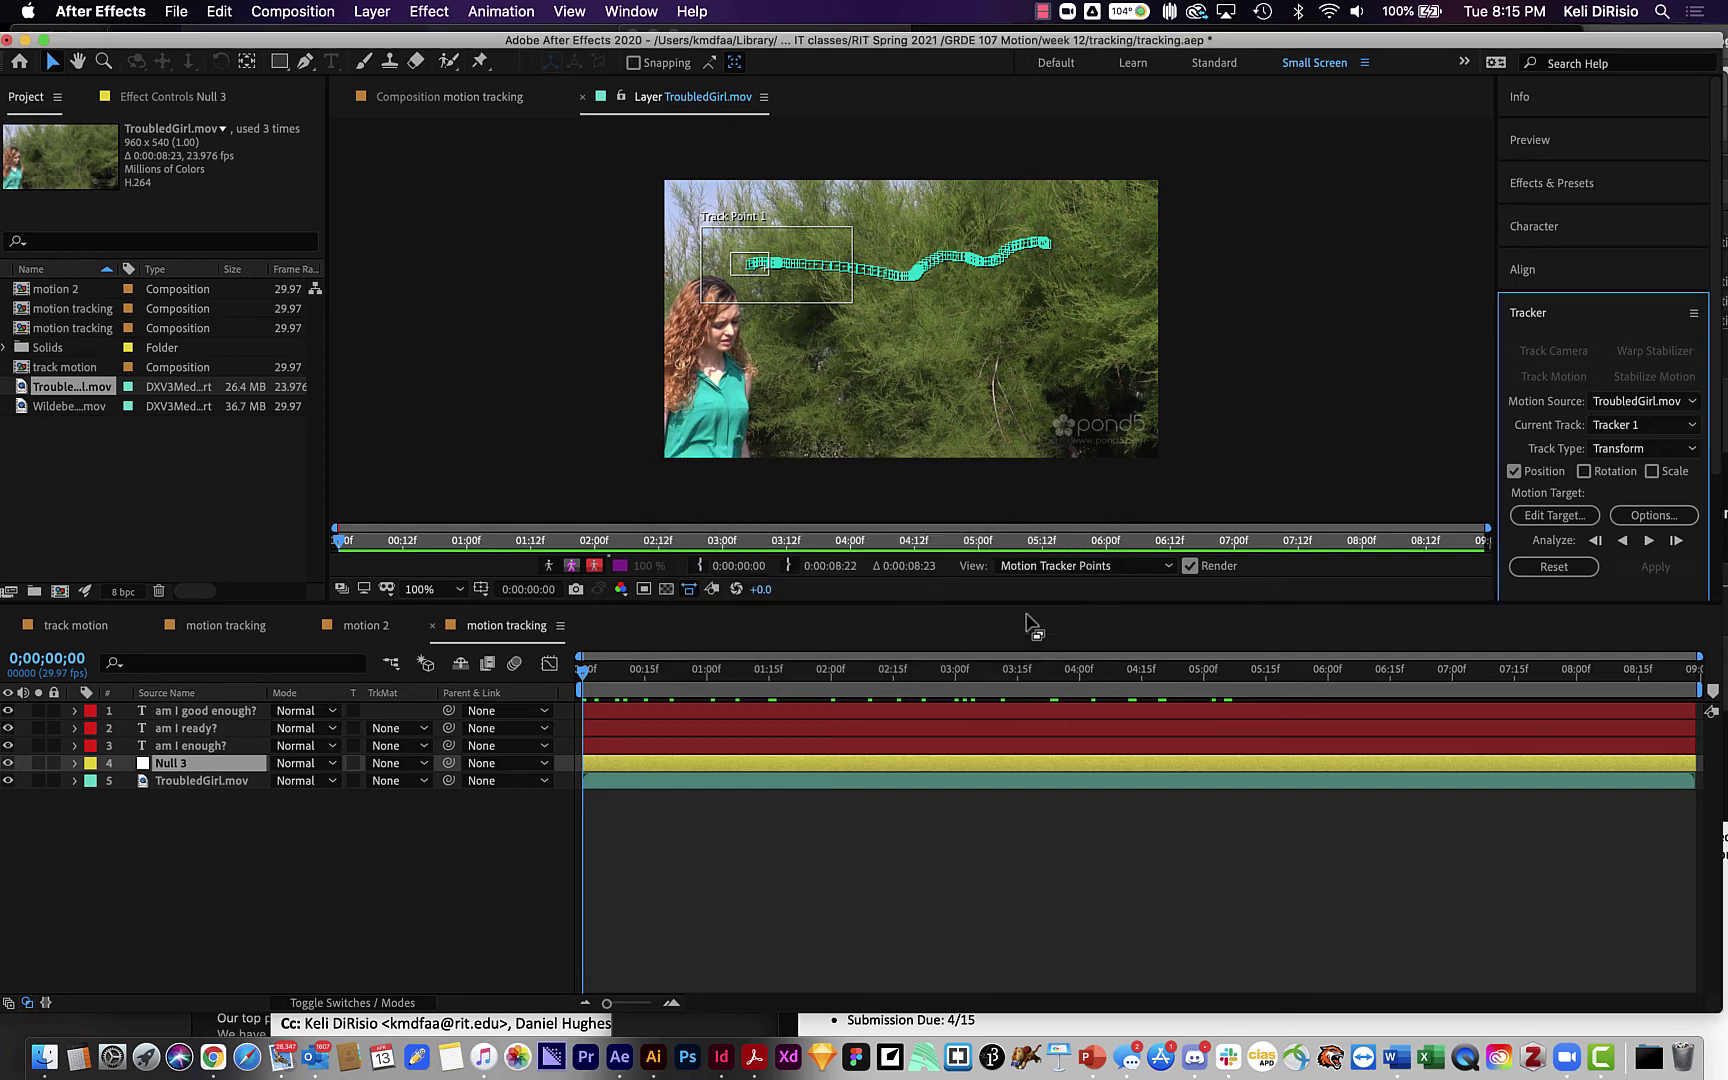
Step: Check in the motion tracking composition whether Null 3 follows the woman, and return to the first frame
click(440, 97)
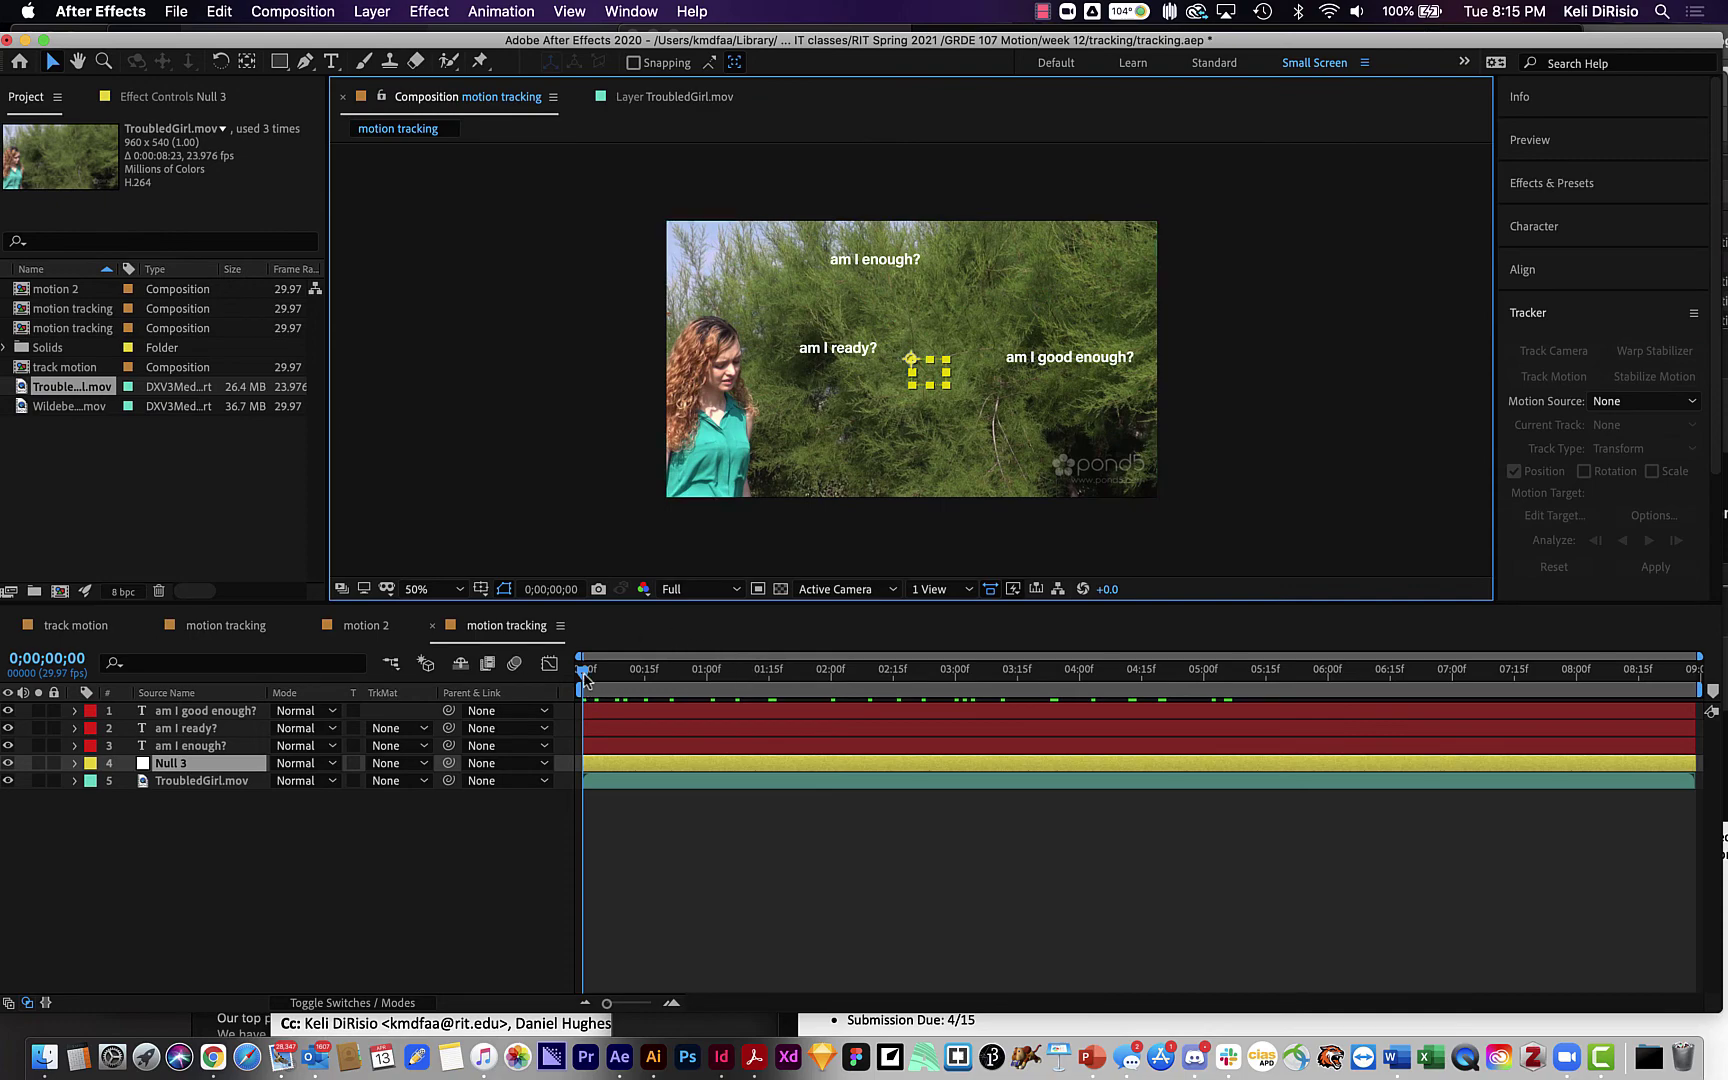
mouse_move(585, 672)
mouse_down()
mouse_move(1176, 706)
mouse_move(1408, 685)
mouse_move(584, 678)
mouse_up()
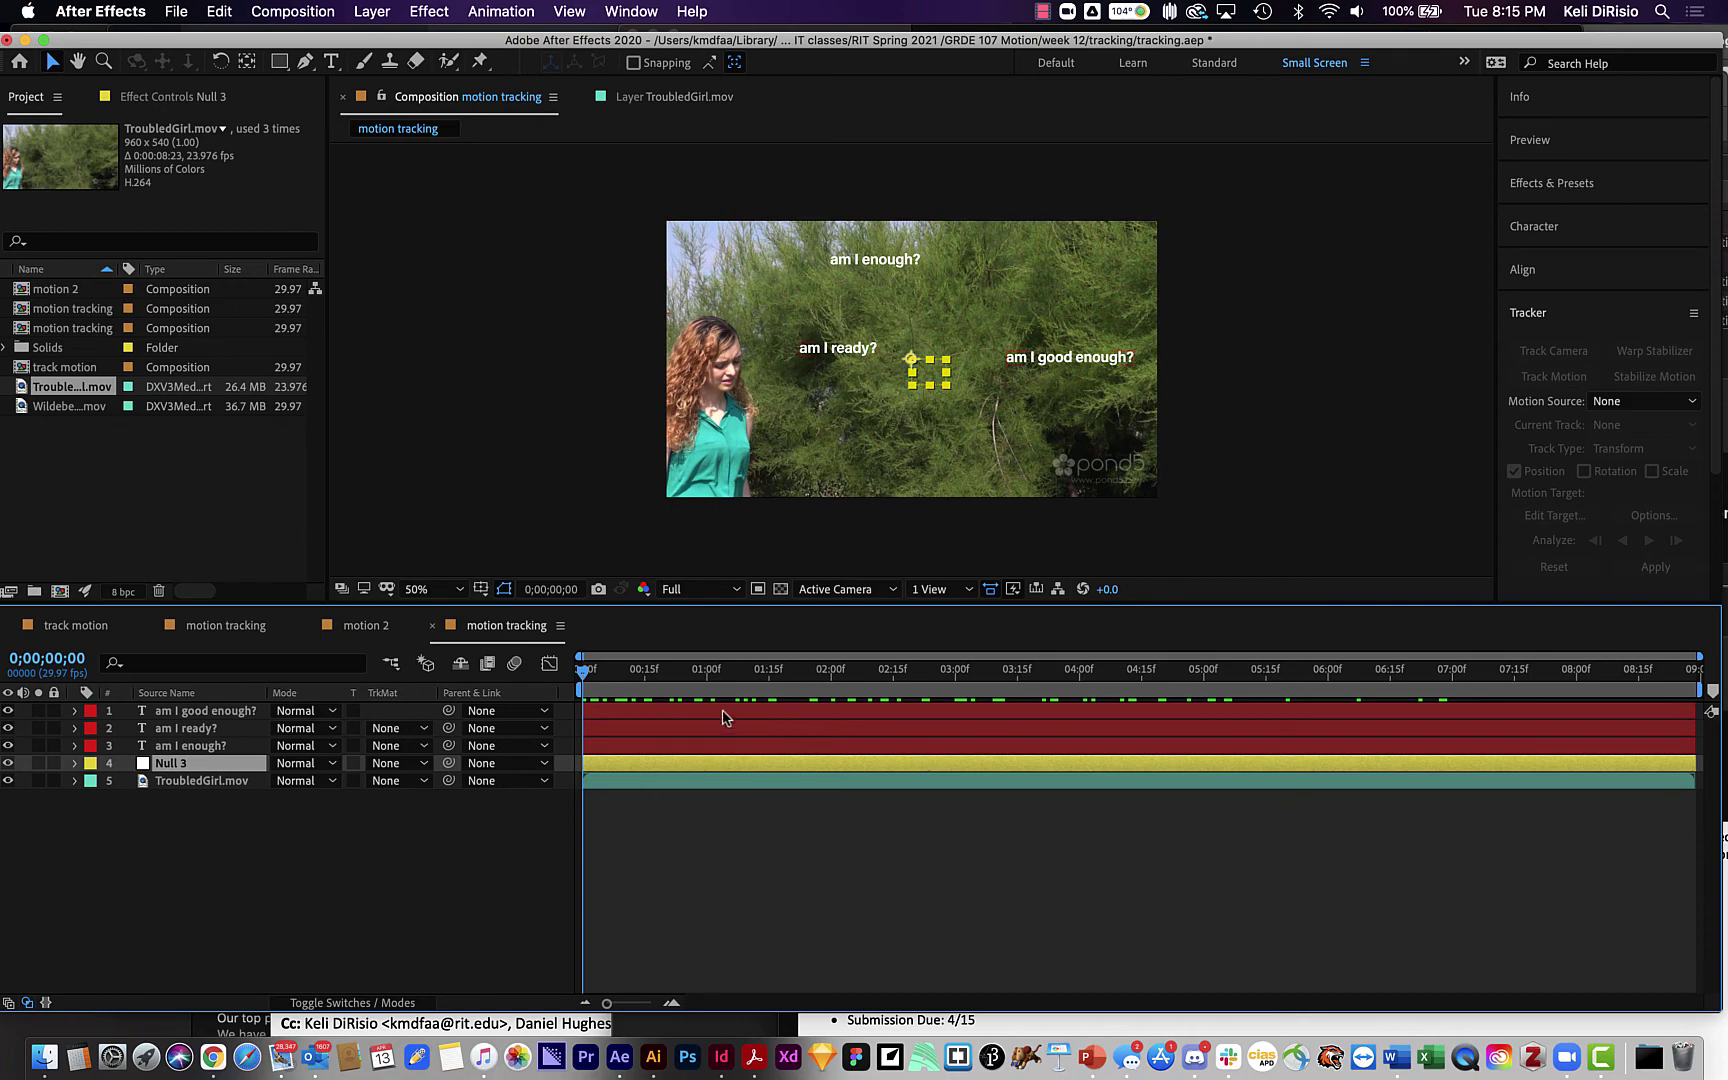
mouse_move(584, 677)
mouse_down()
mouse_move(1312, 686)
mouse_move(582, 680)
mouse_up()
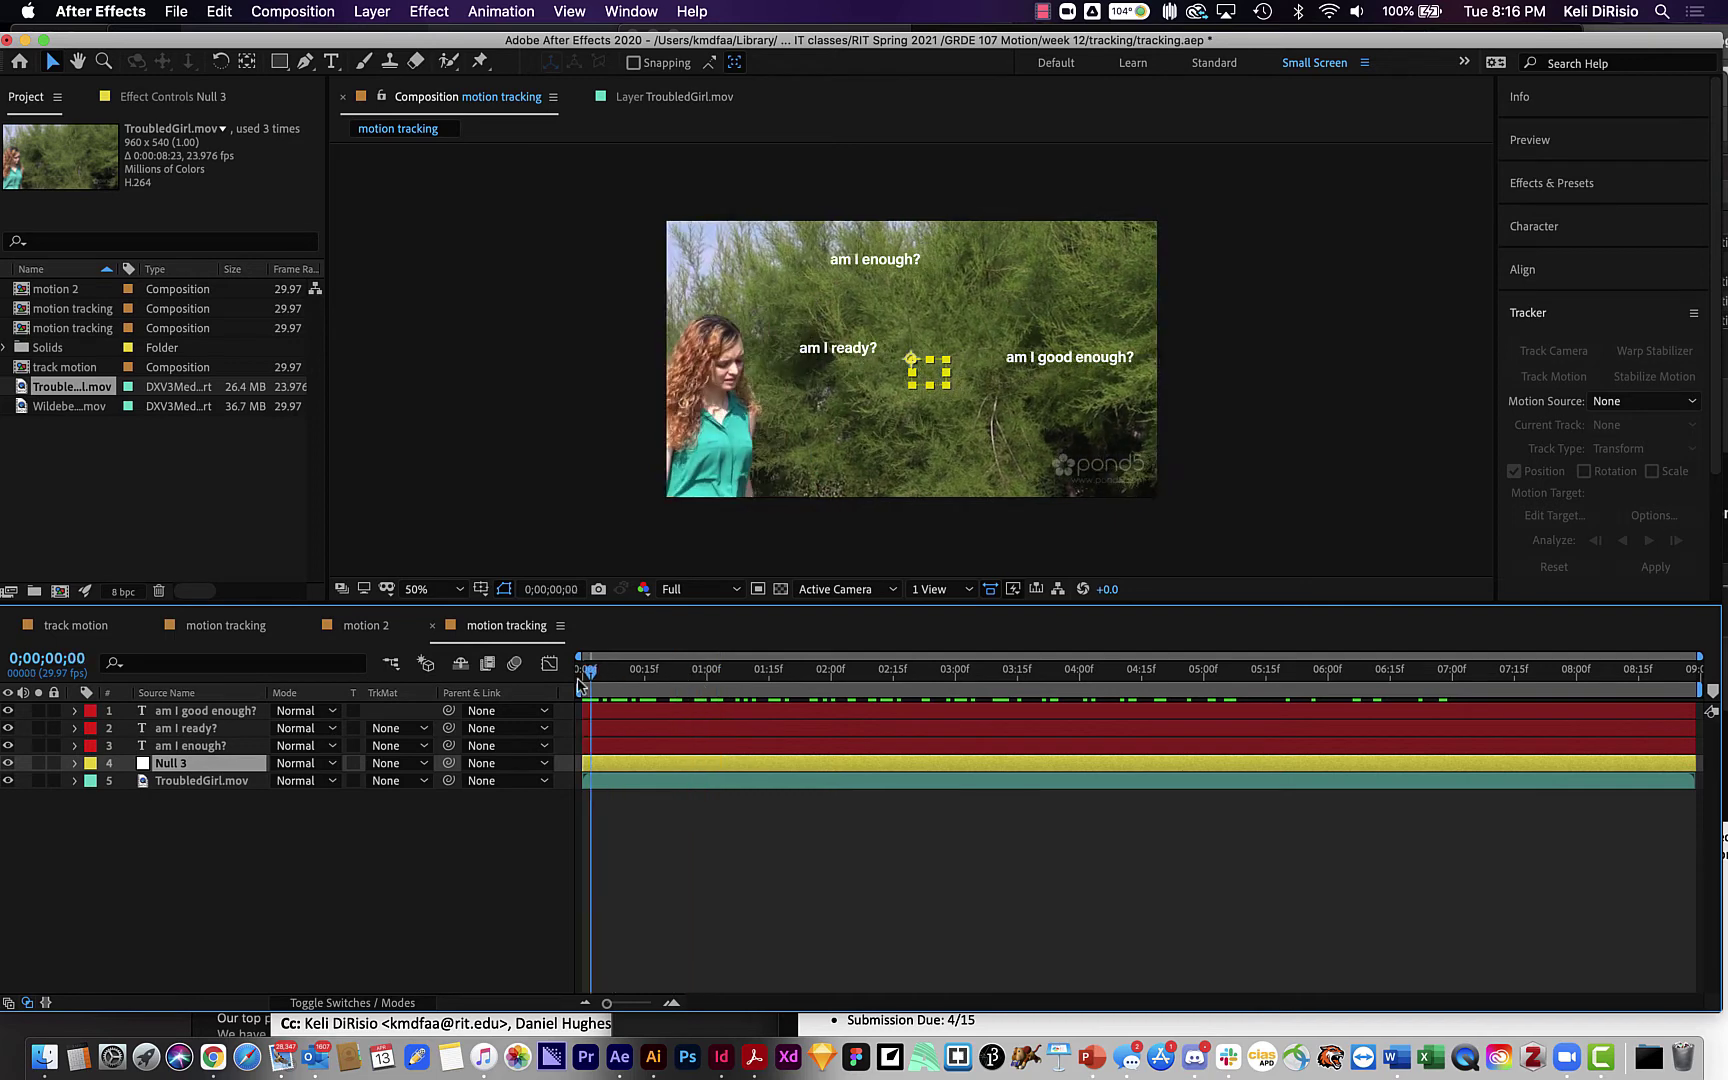
Step: Apply Tracker 1's motion from the TroubledGirl.mov layer to Null 3 in the X and Y dimensions
click(705, 96)
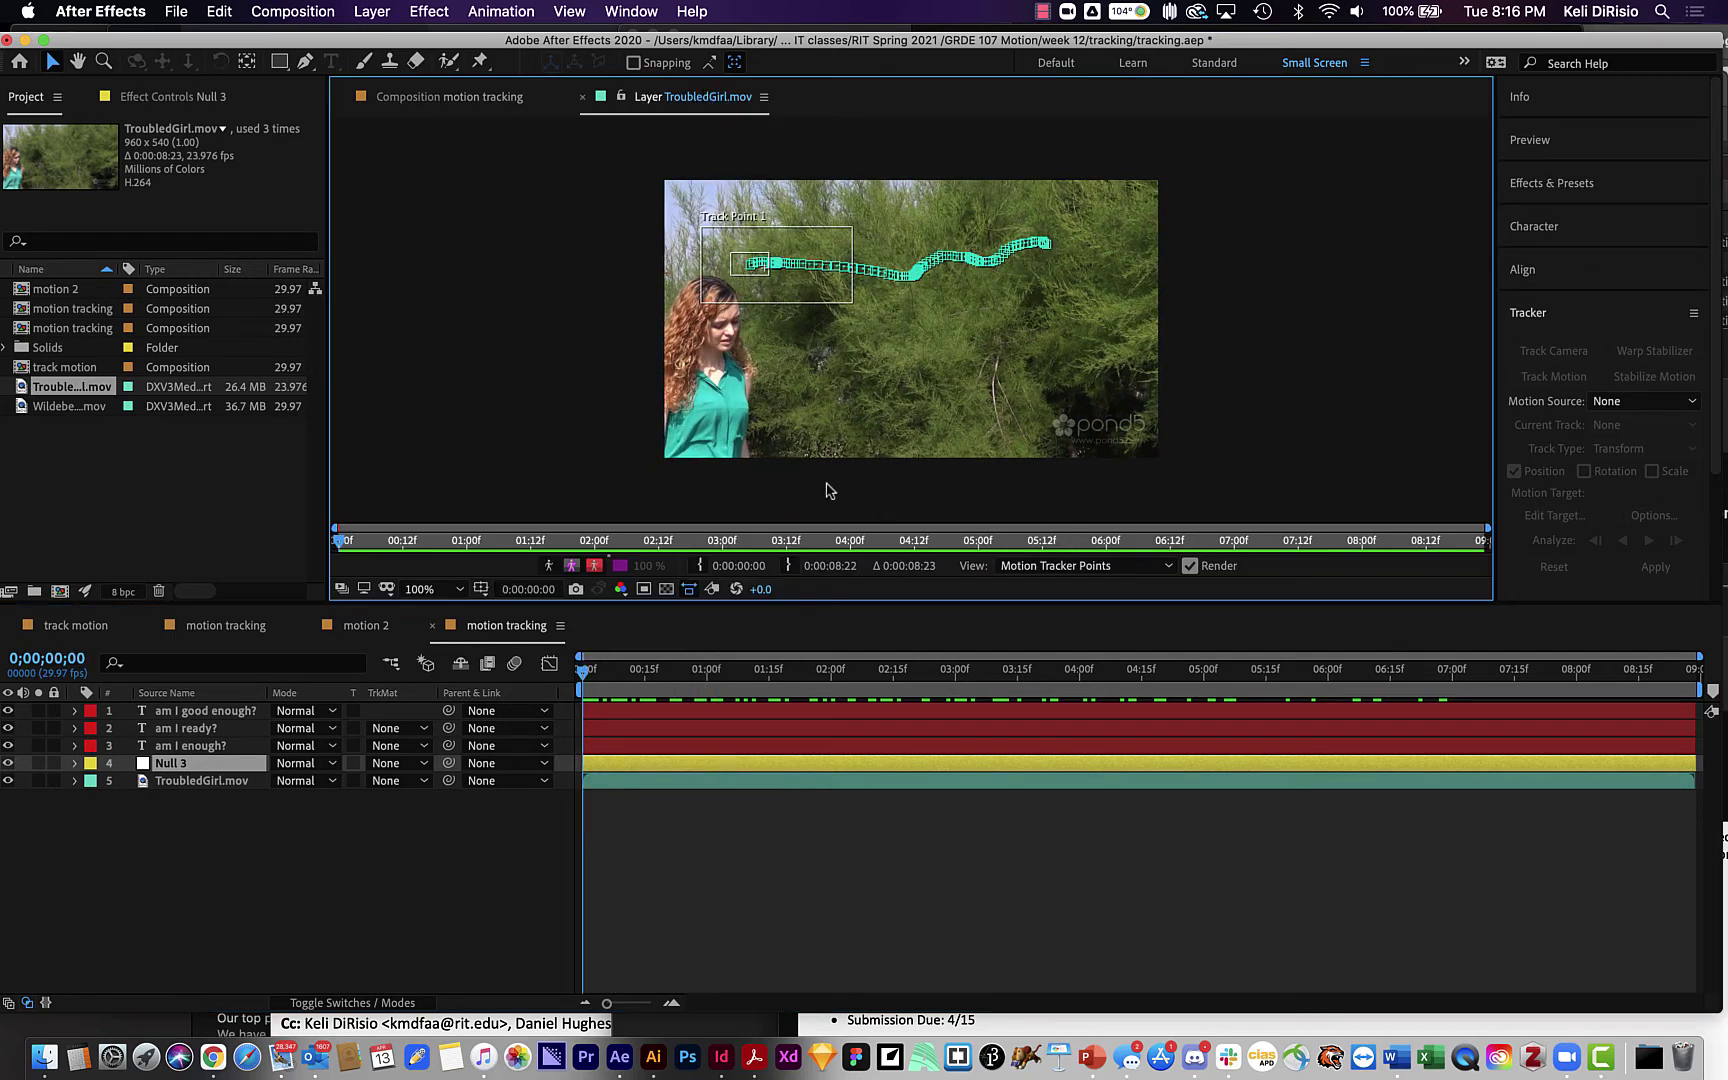
click(784, 782)
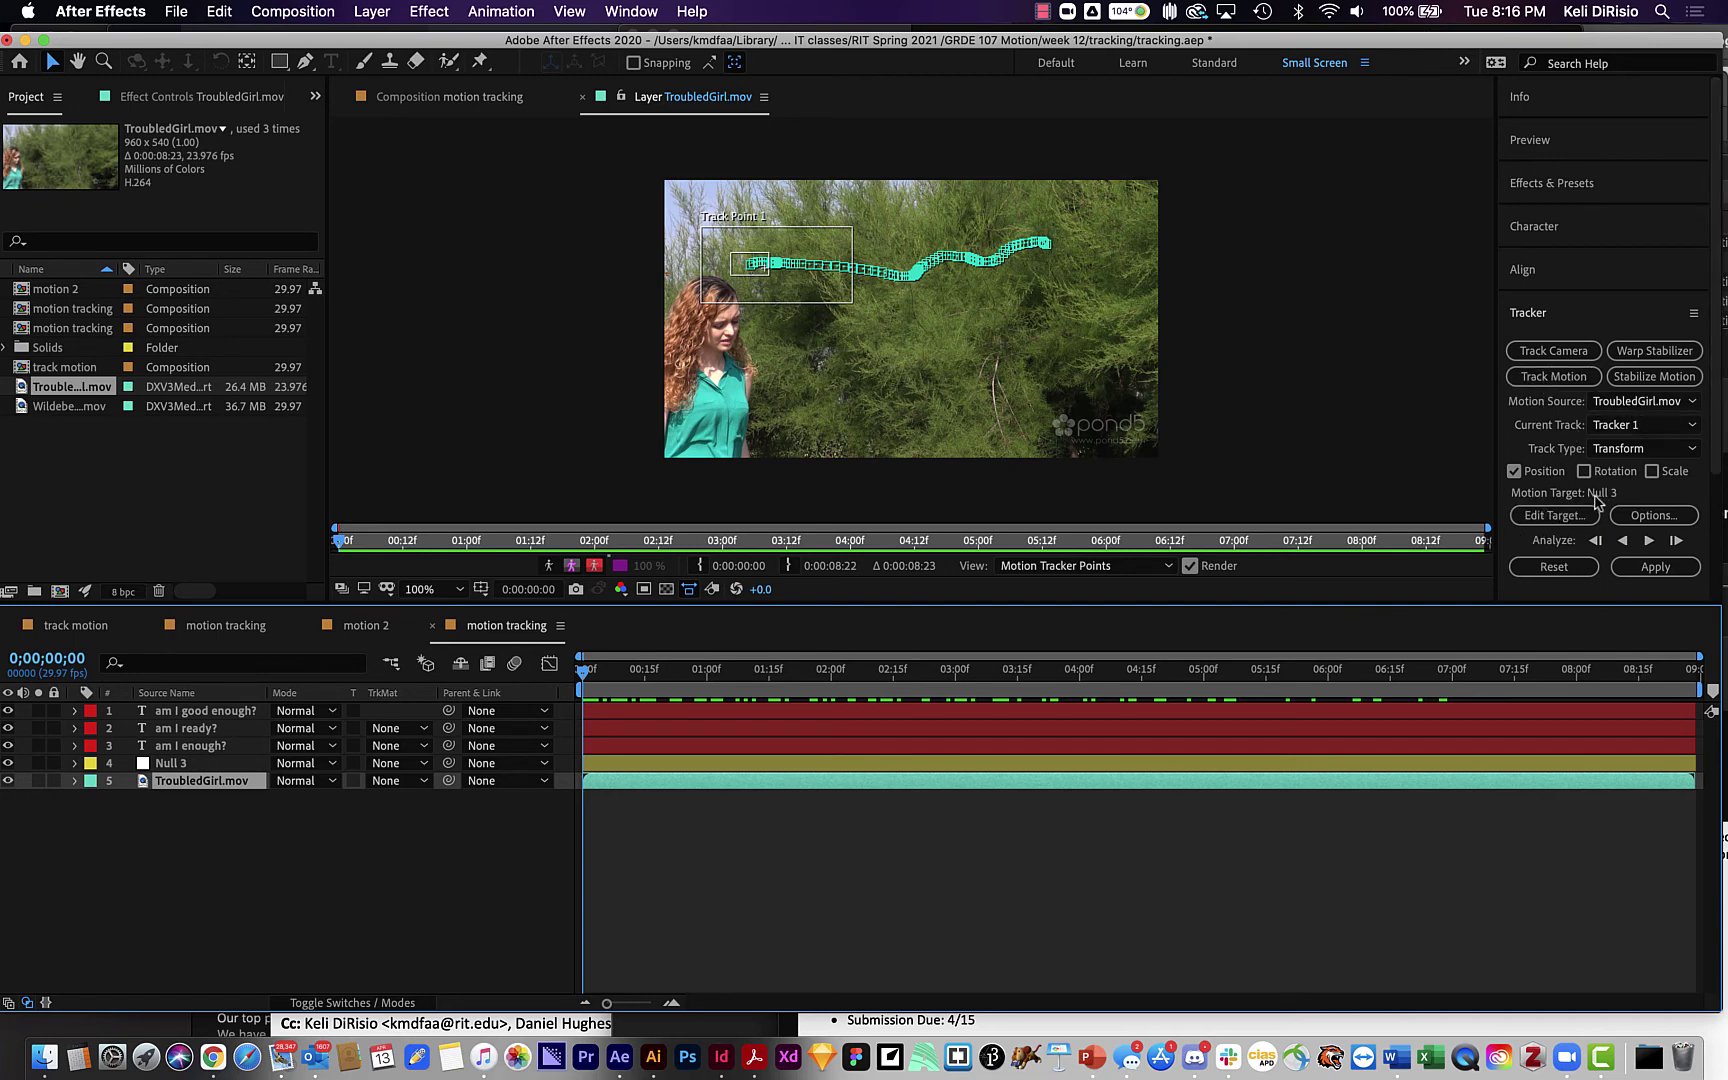
click(1650, 567)
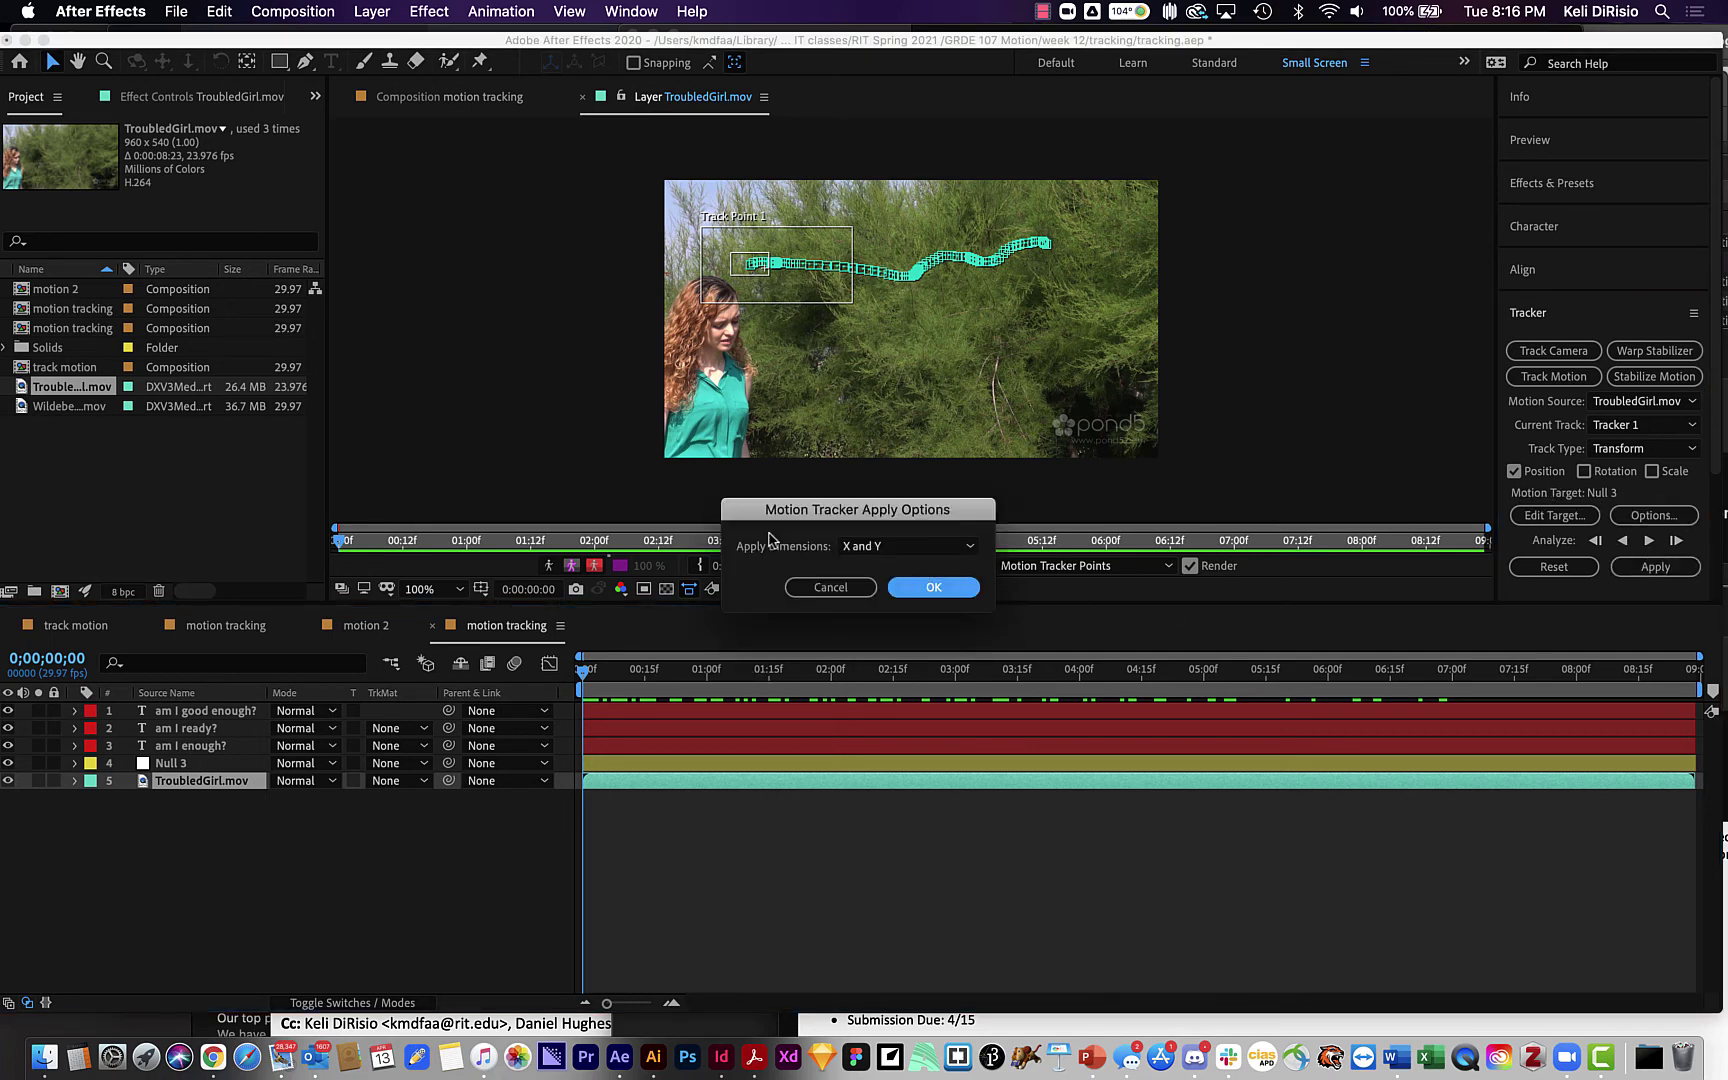
click(933, 590)
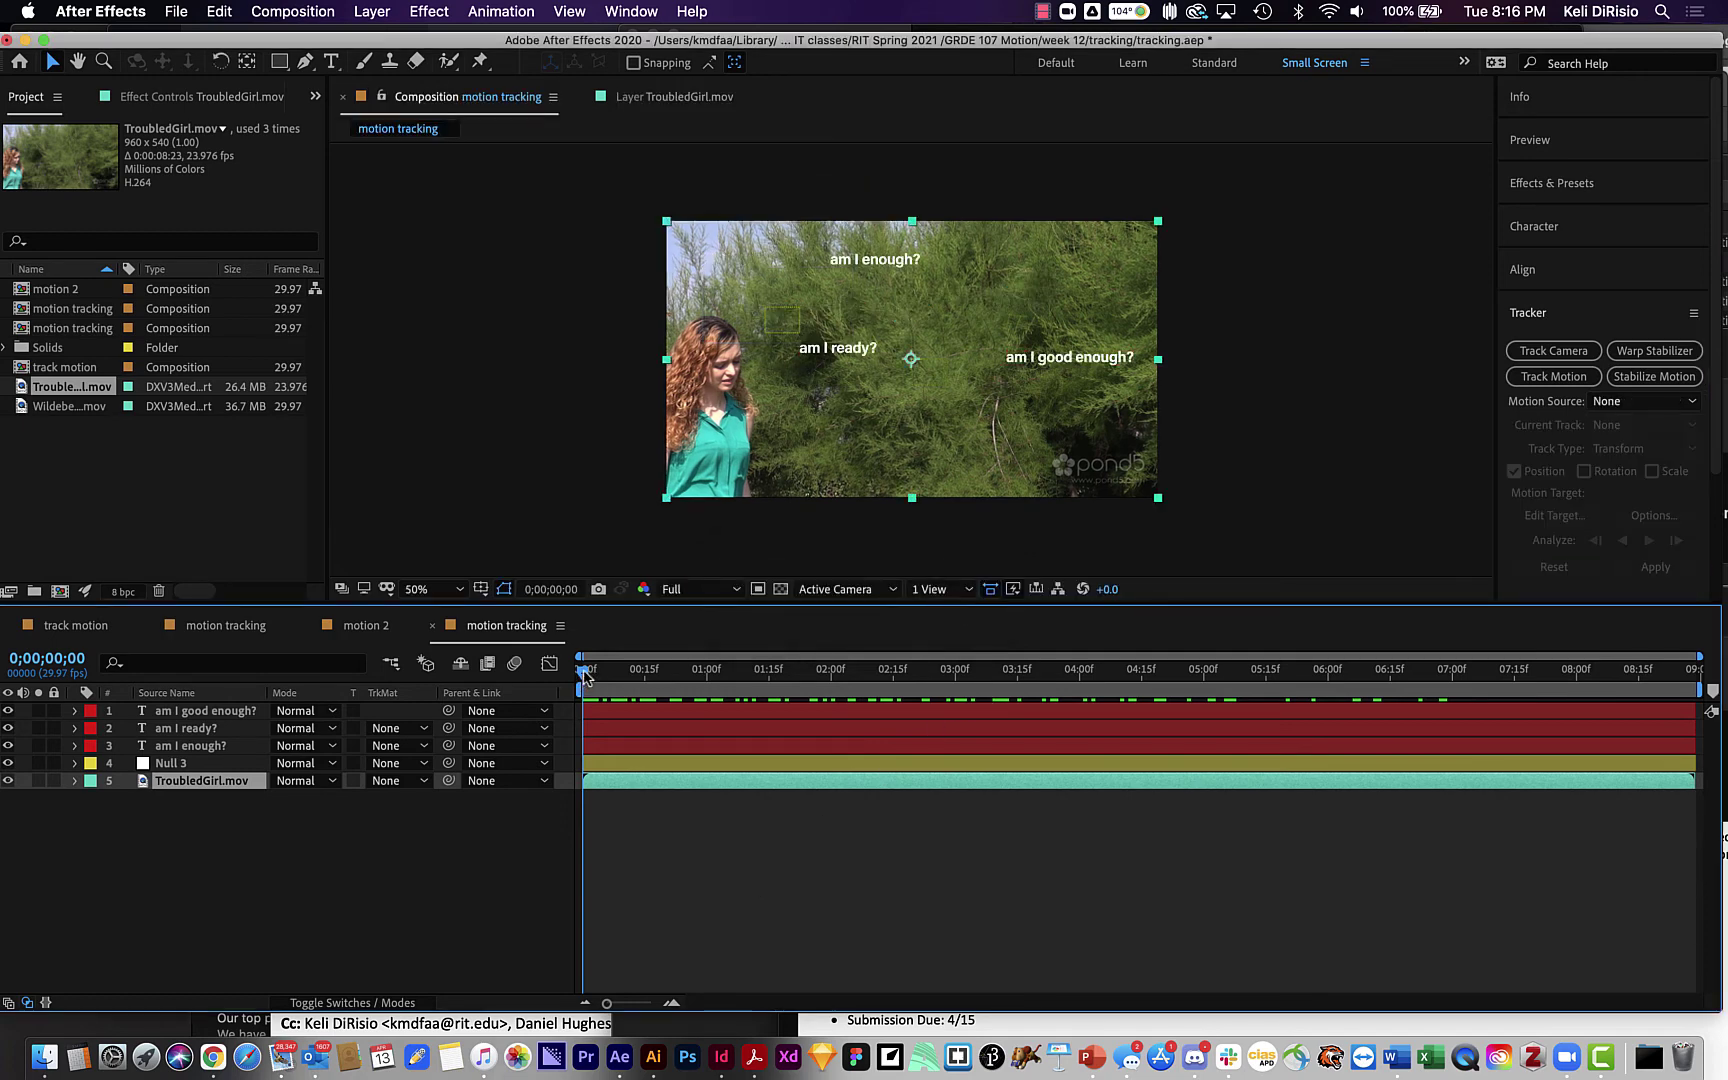
Step: Reveal Null 3's Position keyframes and scrub through the composition to inspect how the null follows the woman's head
drag(585, 676, 820, 760)
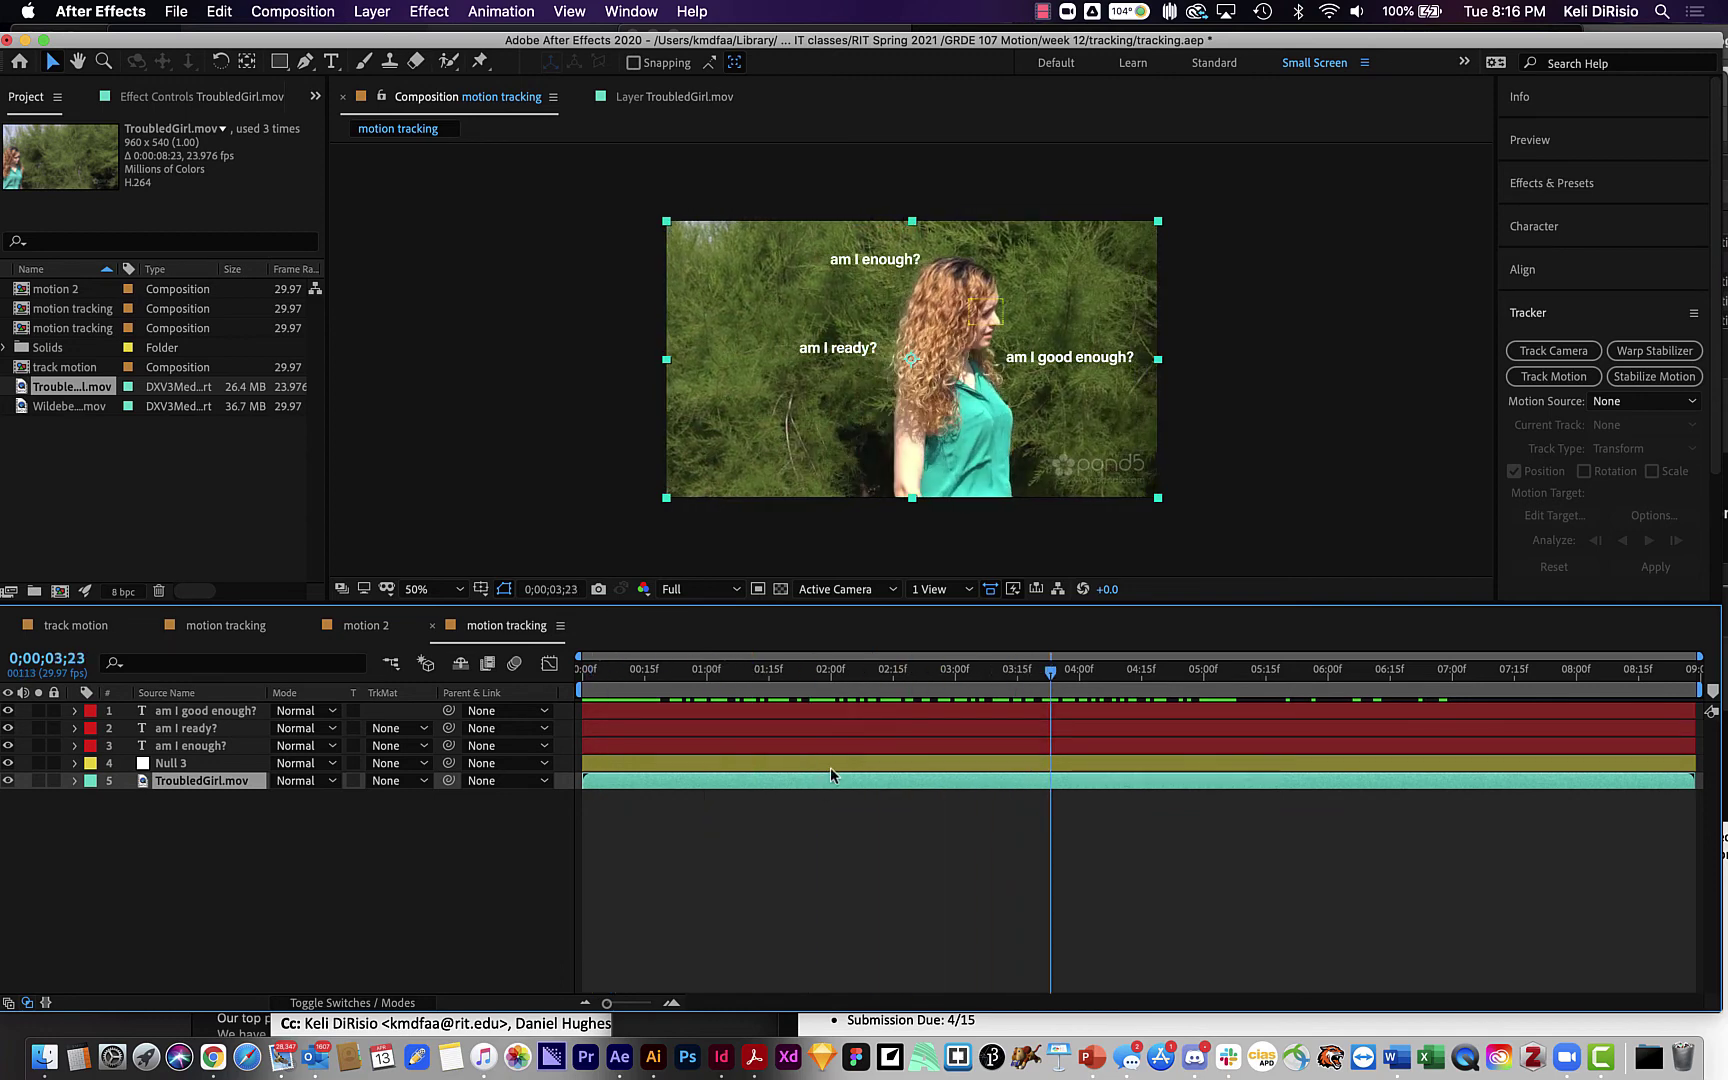
click(832, 764)
key(p)
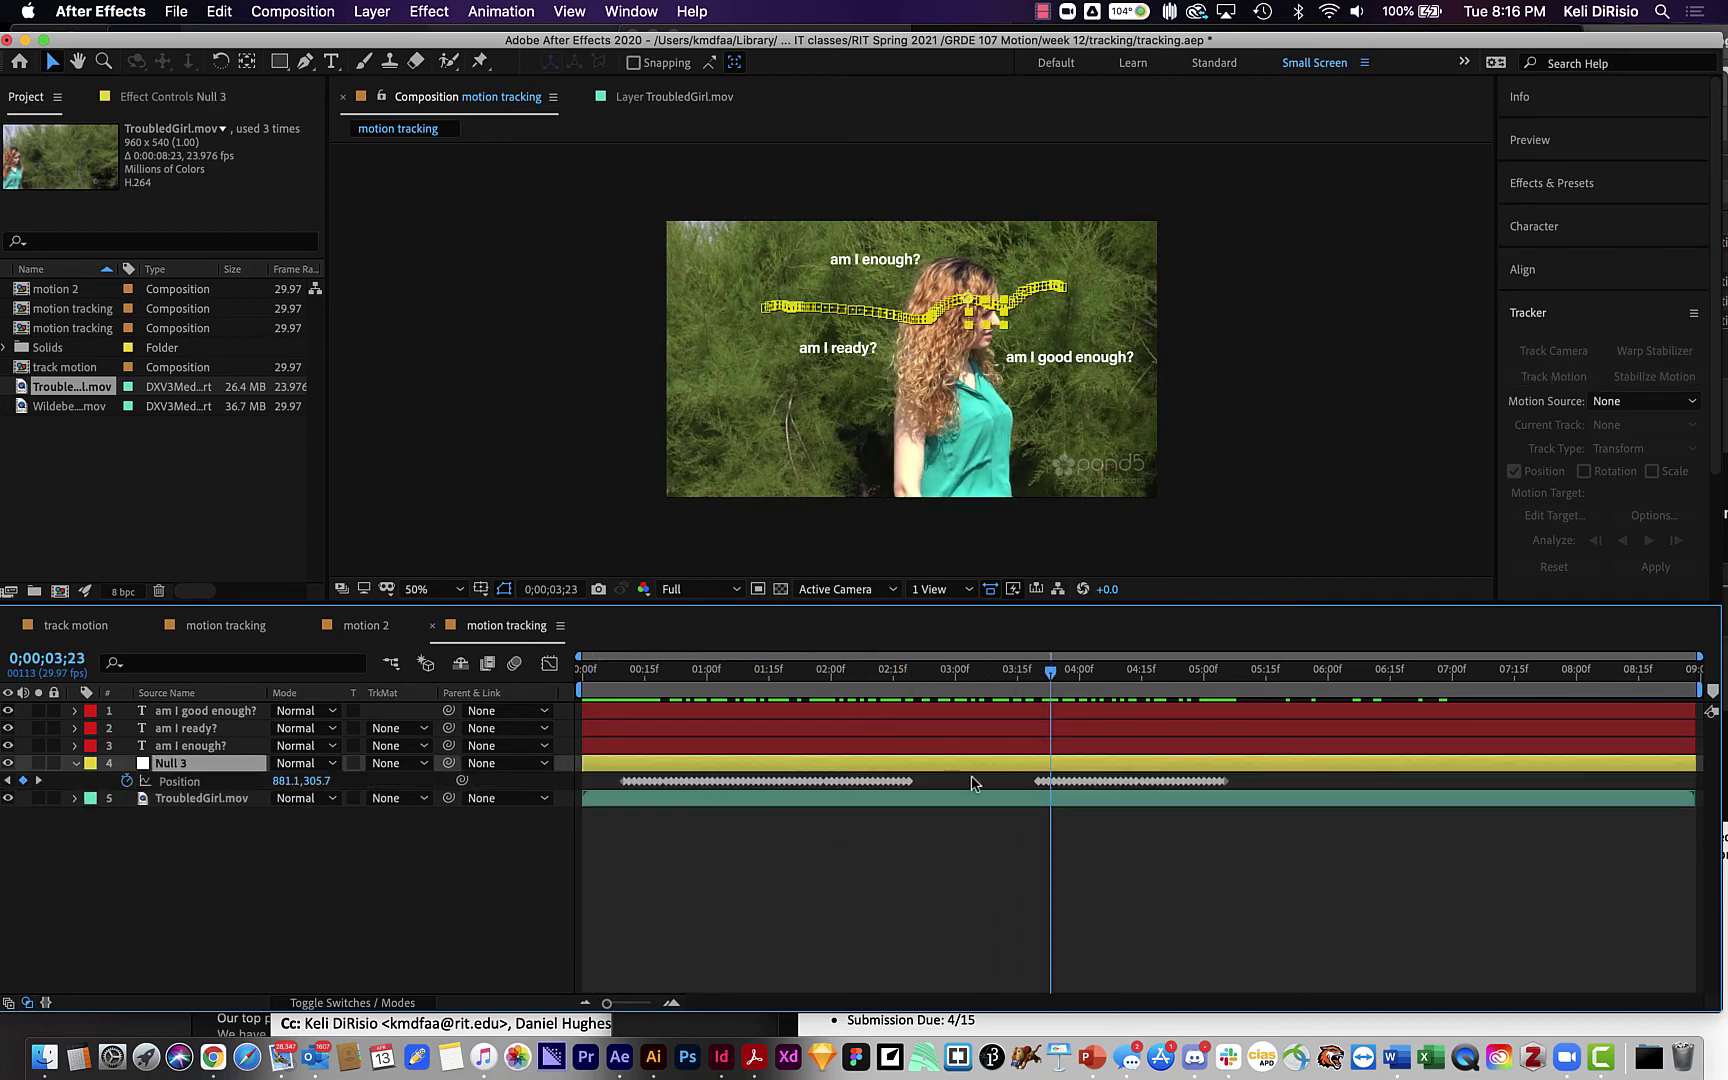
drag(1052, 672, 612, 682)
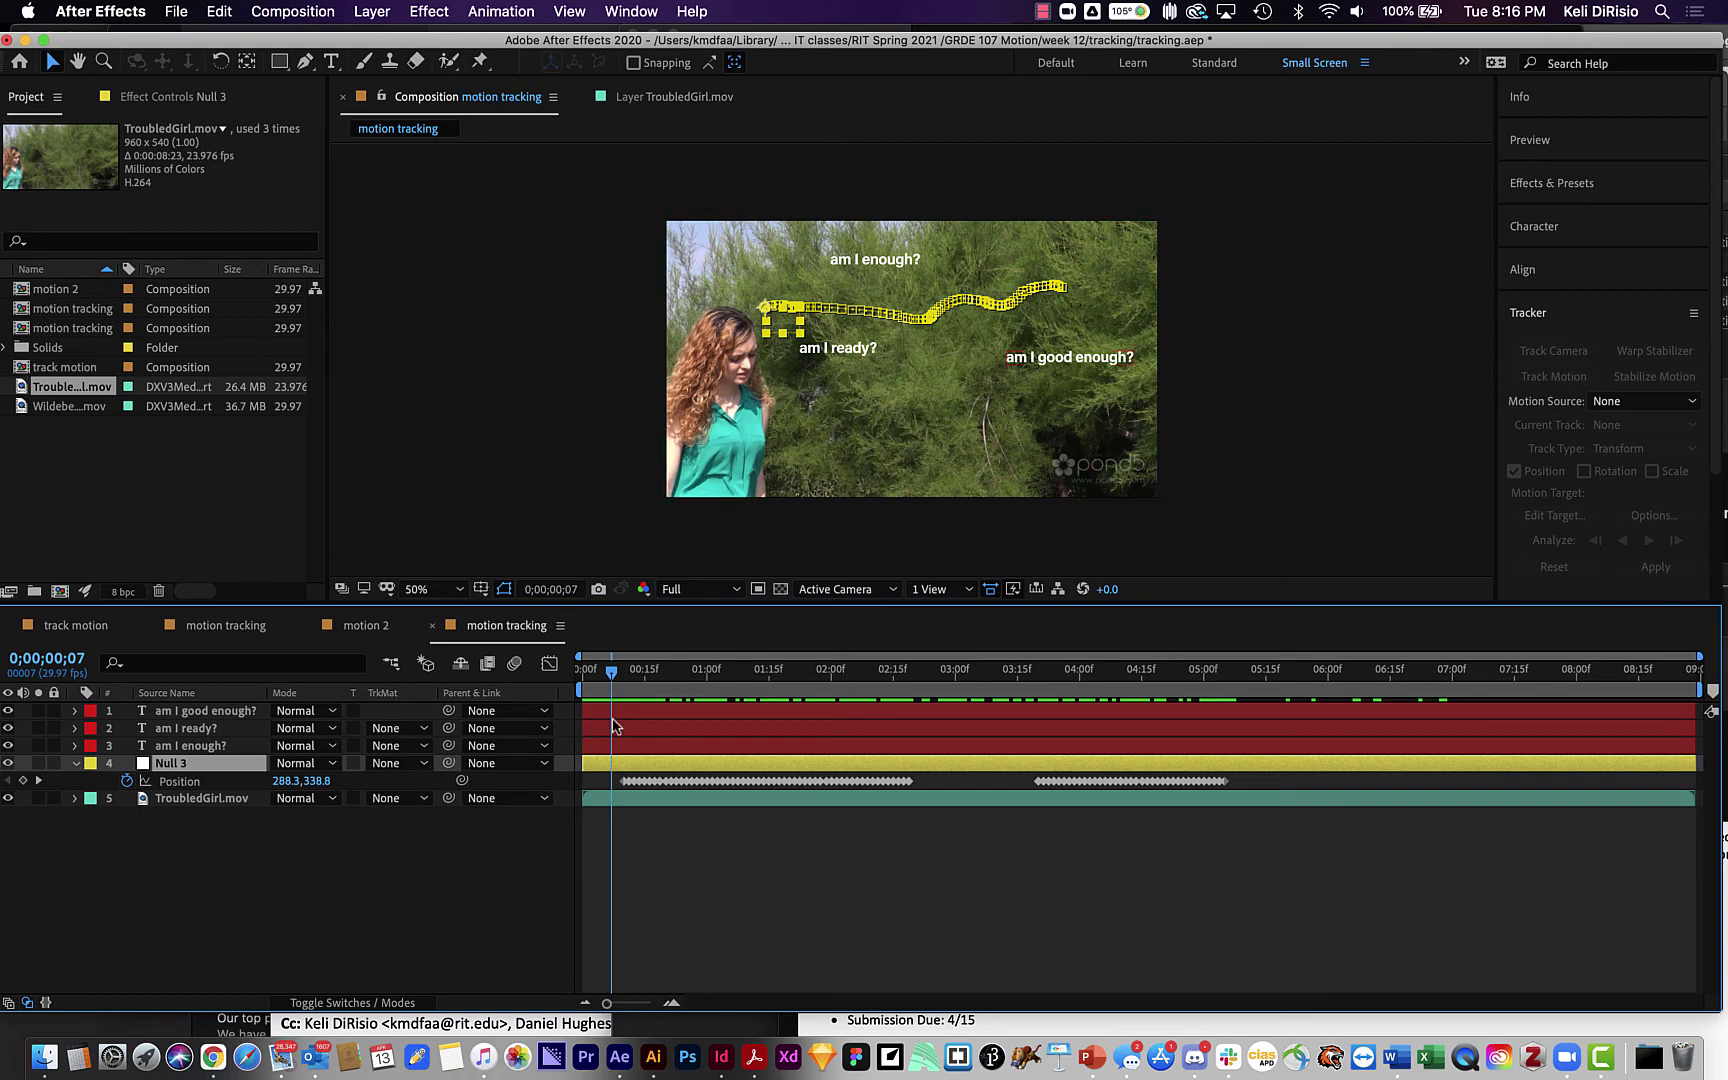
Step: At 0;00;02;15, parent the text layers "am I good enough?", "am I ready?" and "am I enough?" to Null 3
drag(610, 677, 893, 678)
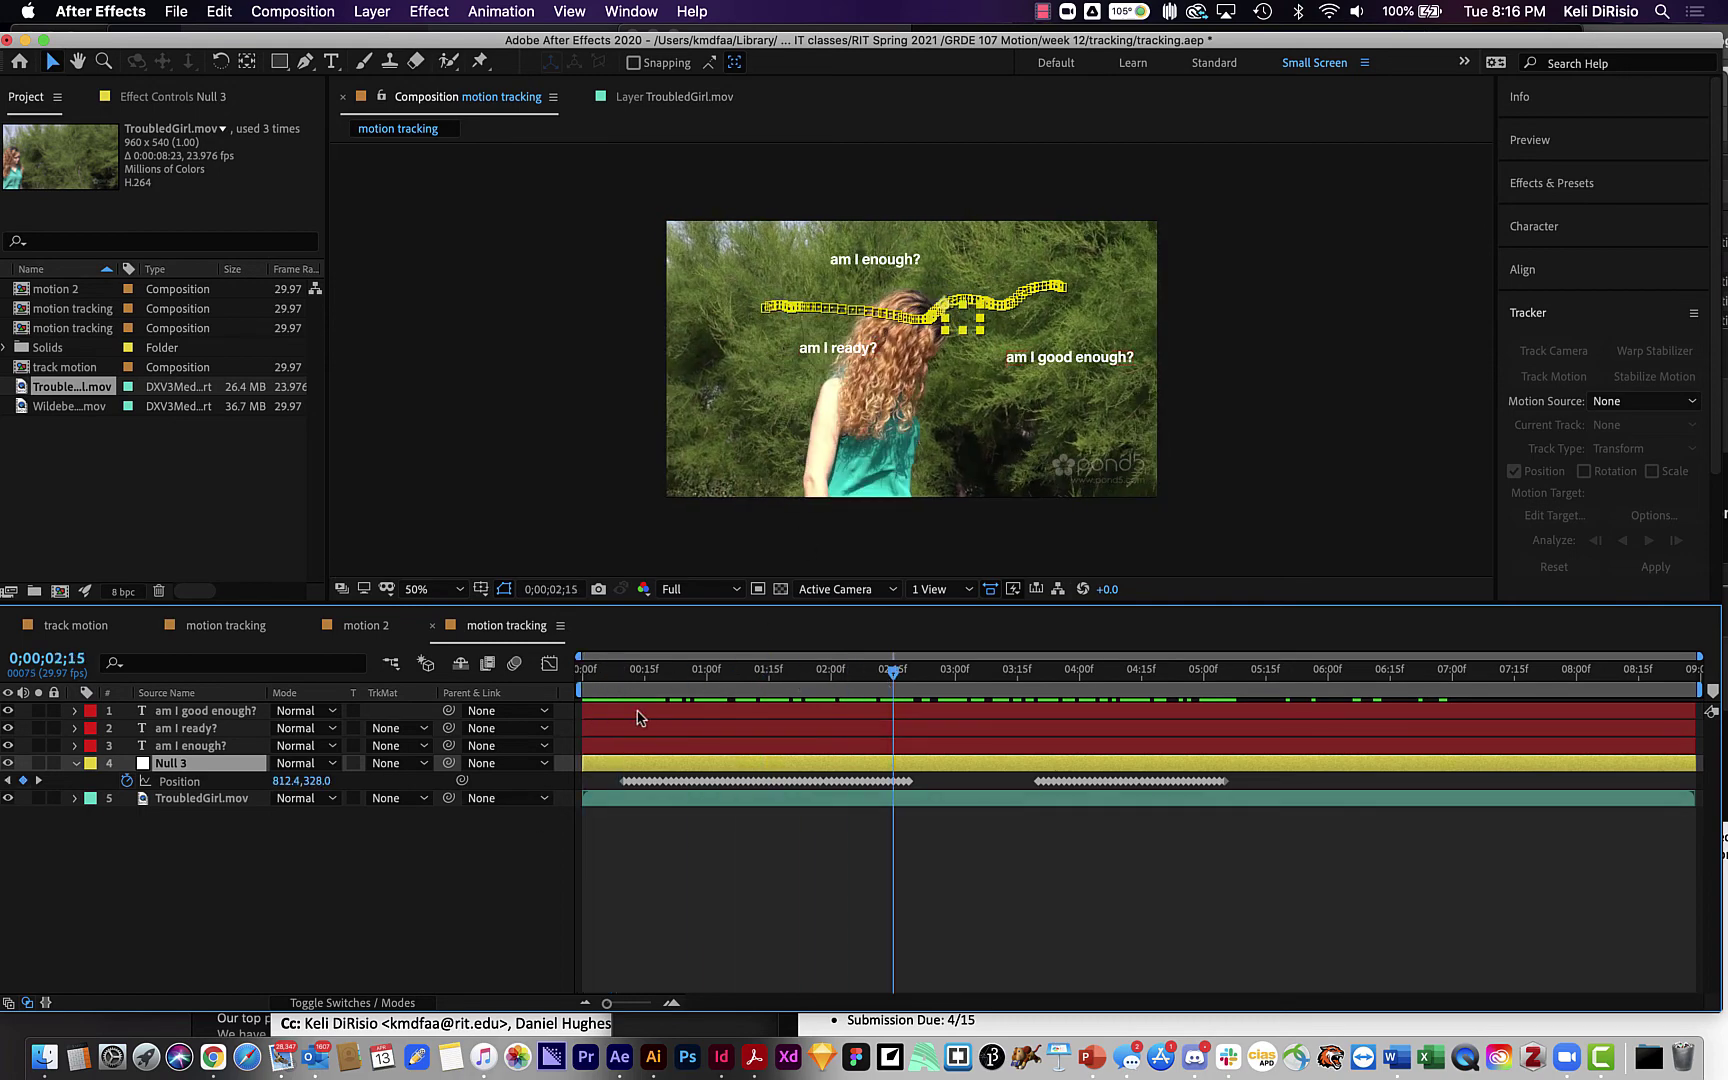
click(640, 716)
shift+click(602, 747)
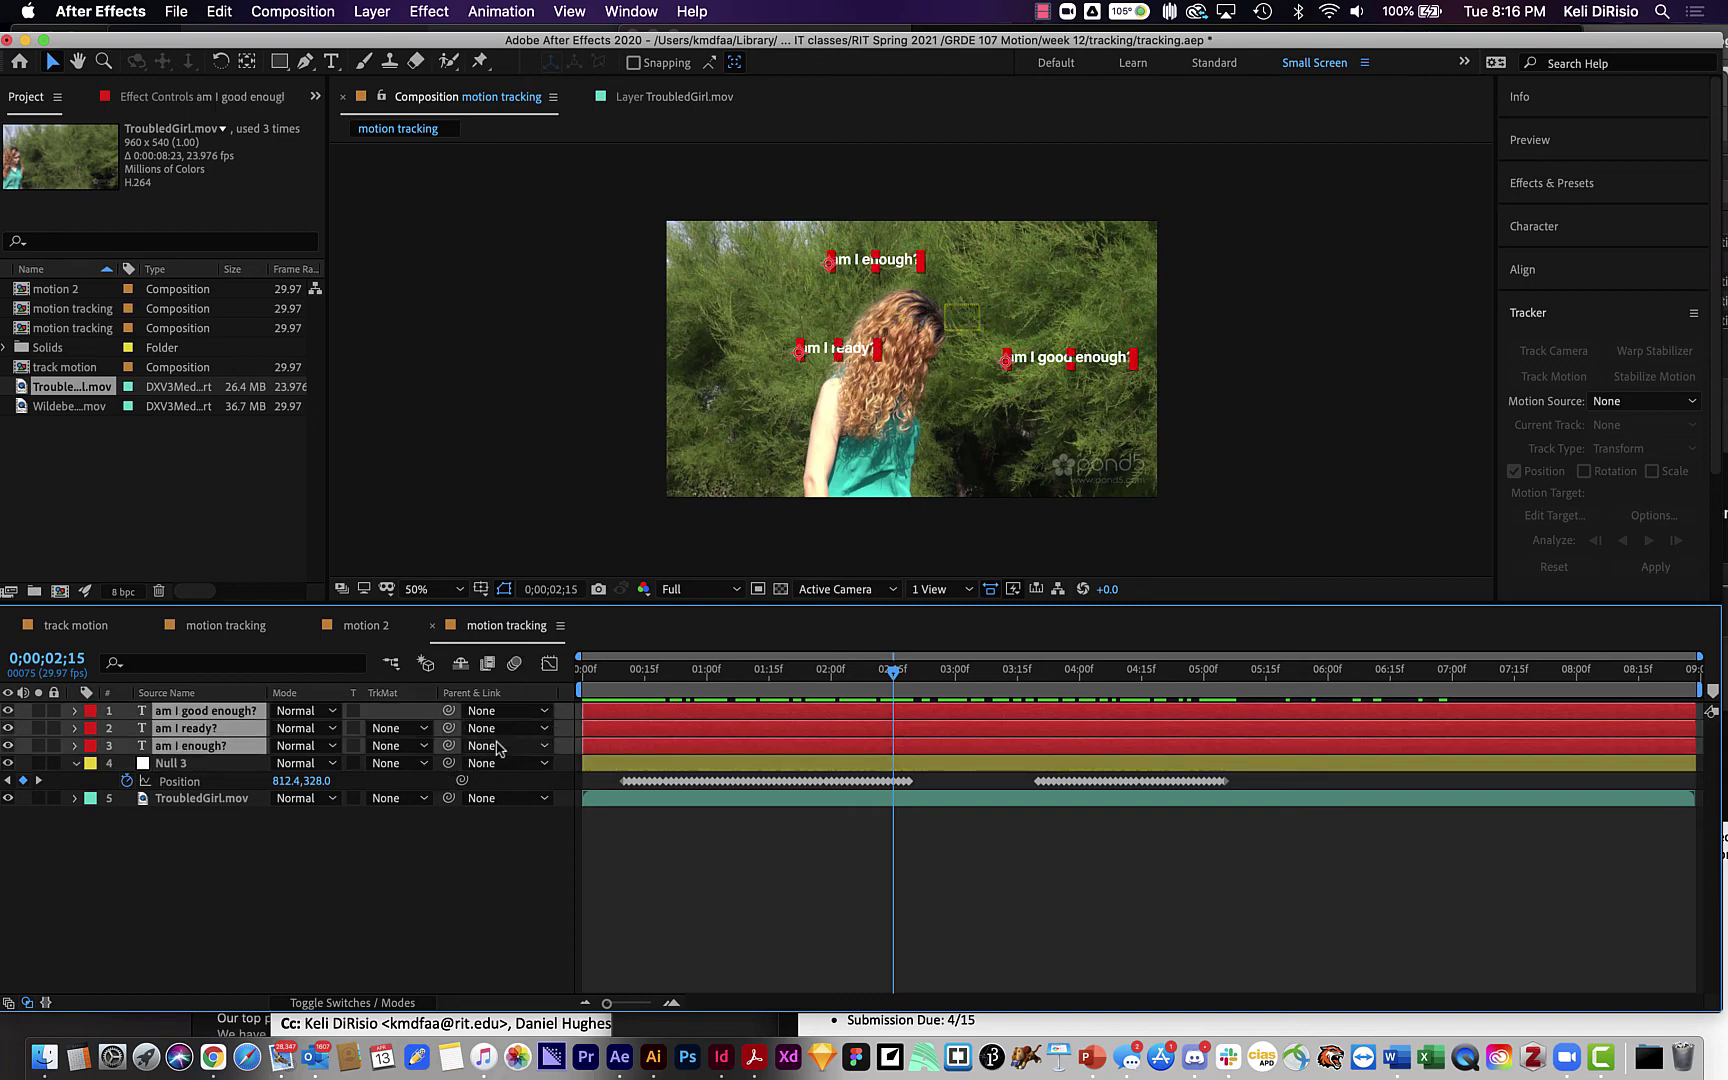
drag(450, 750, 177, 772)
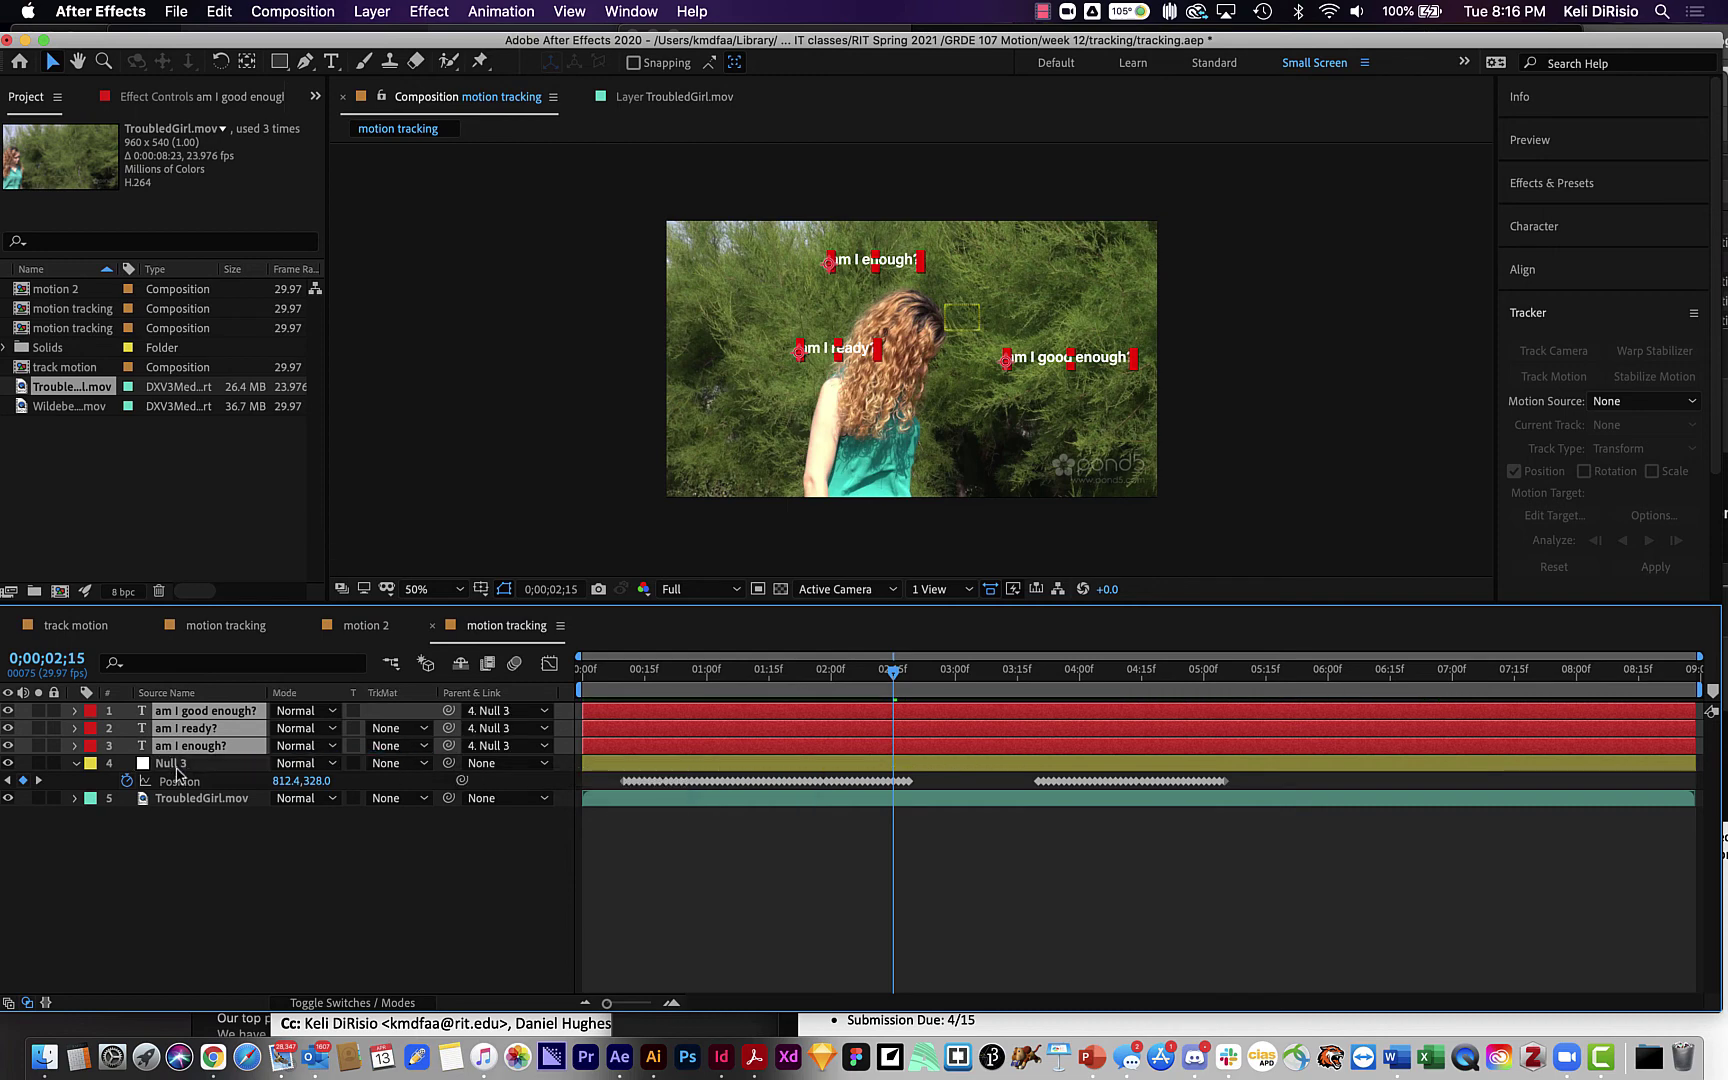
Step: Play the composition from the first frame to check how the parented texts move with the woman, and return to the start
drag(893, 678, 494, 664)
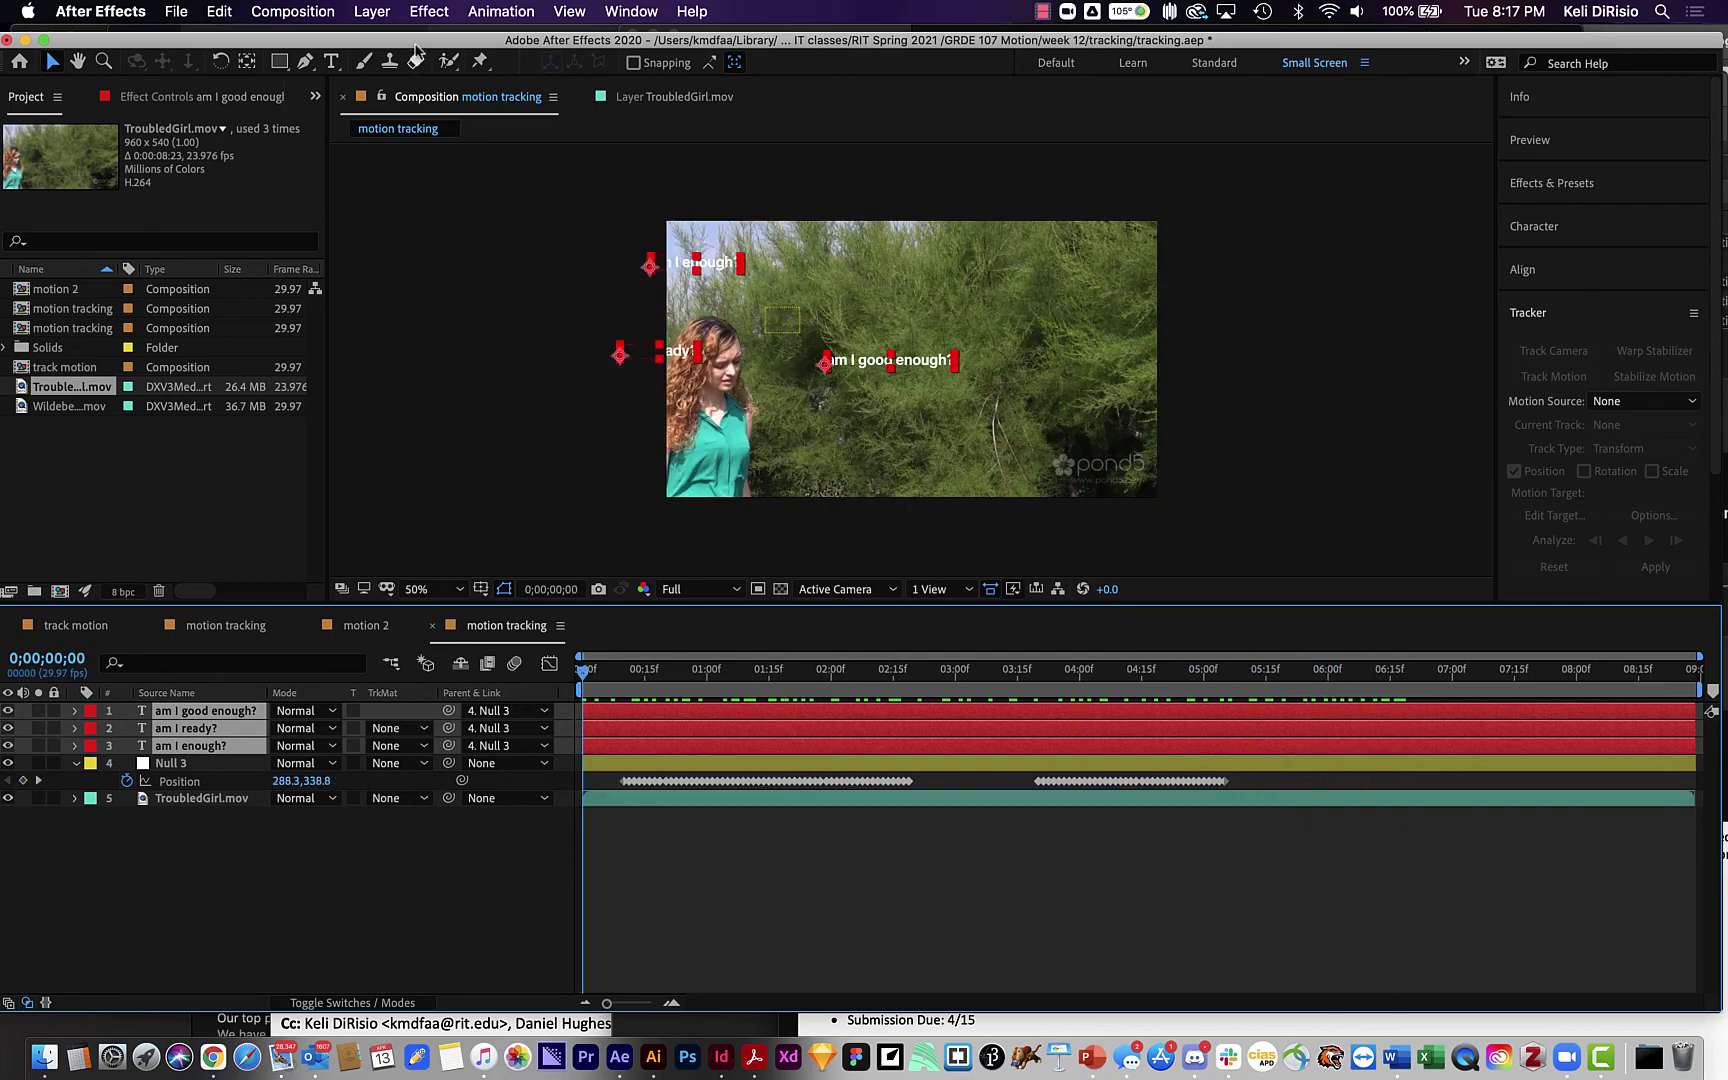
key(space)
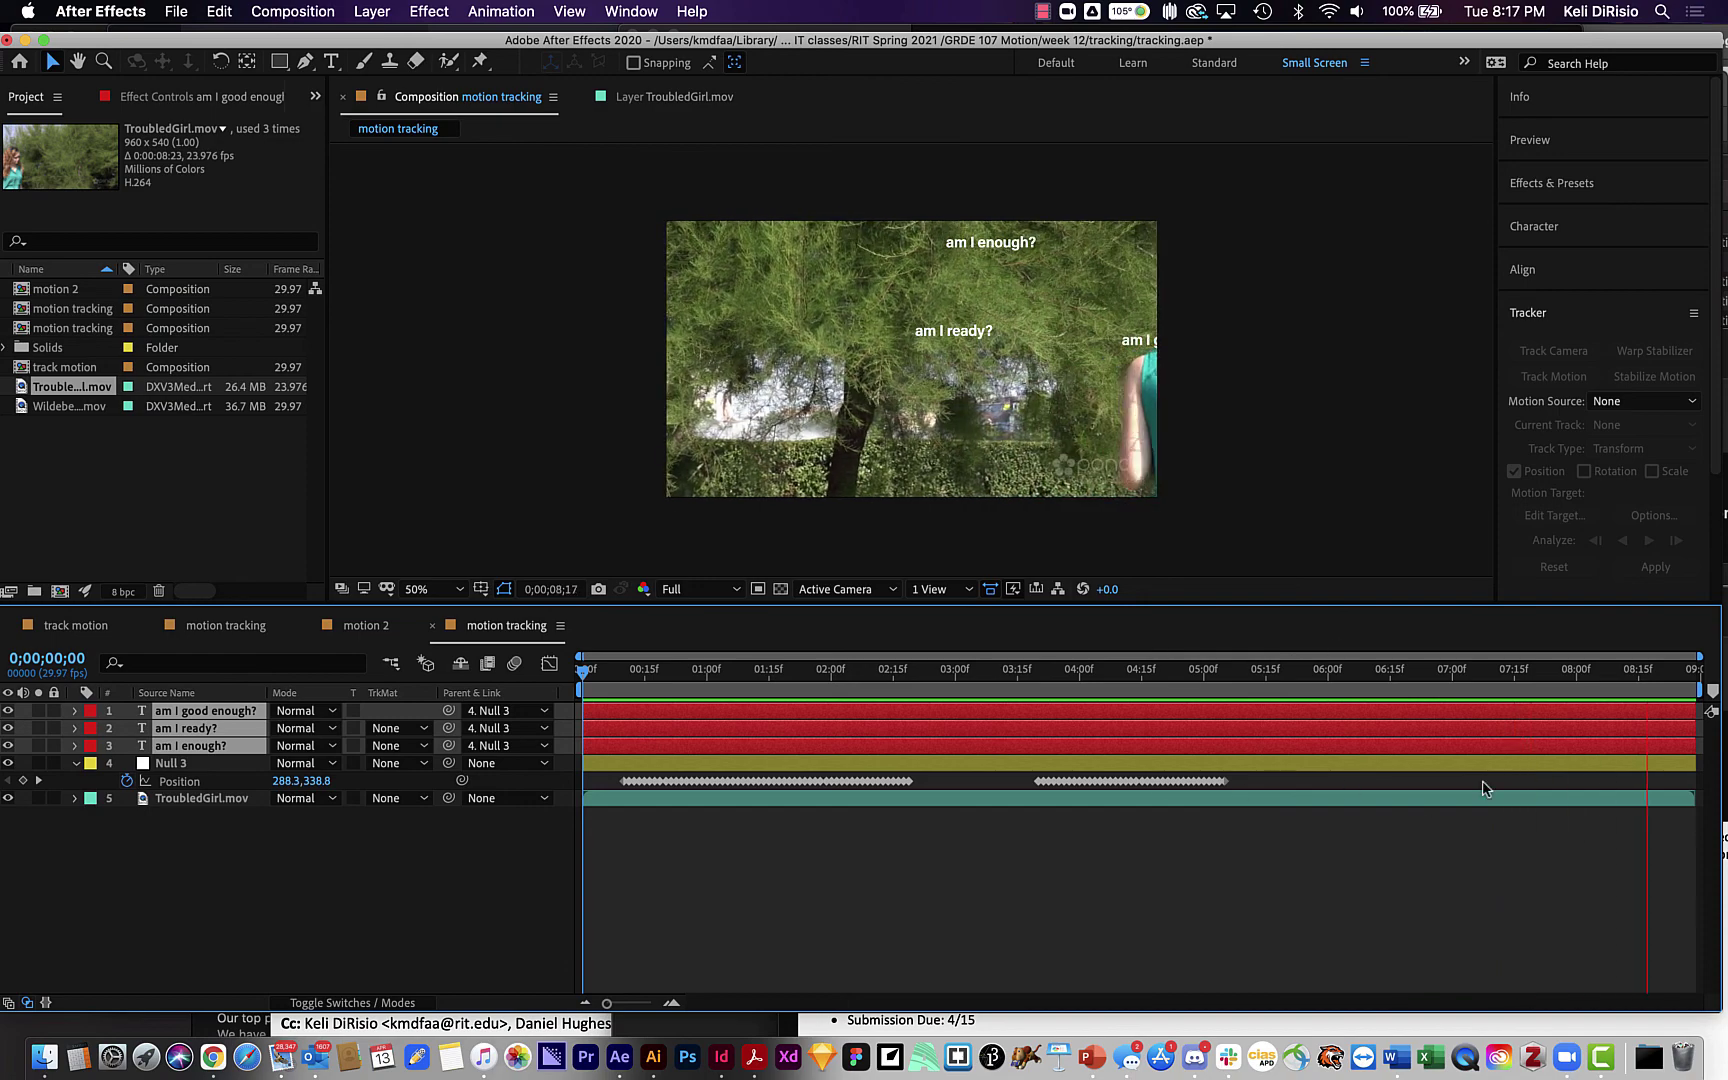
drag(1180, 676, 585, 687)
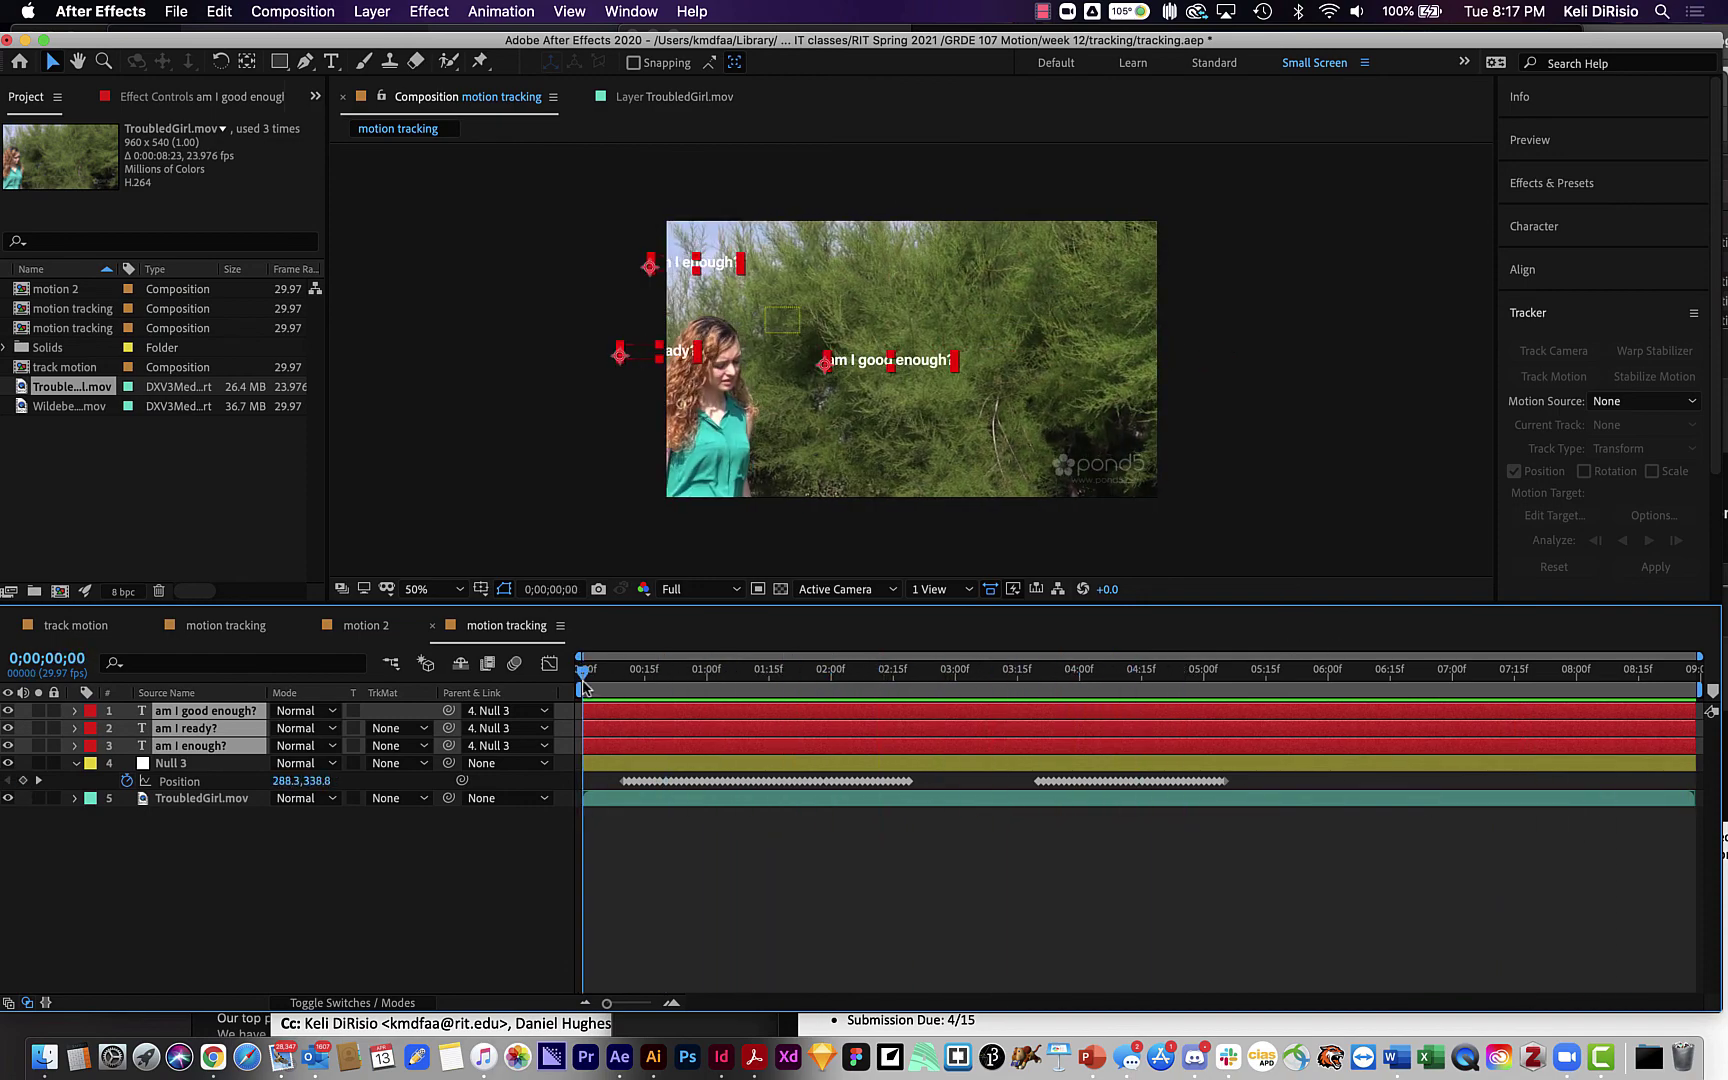